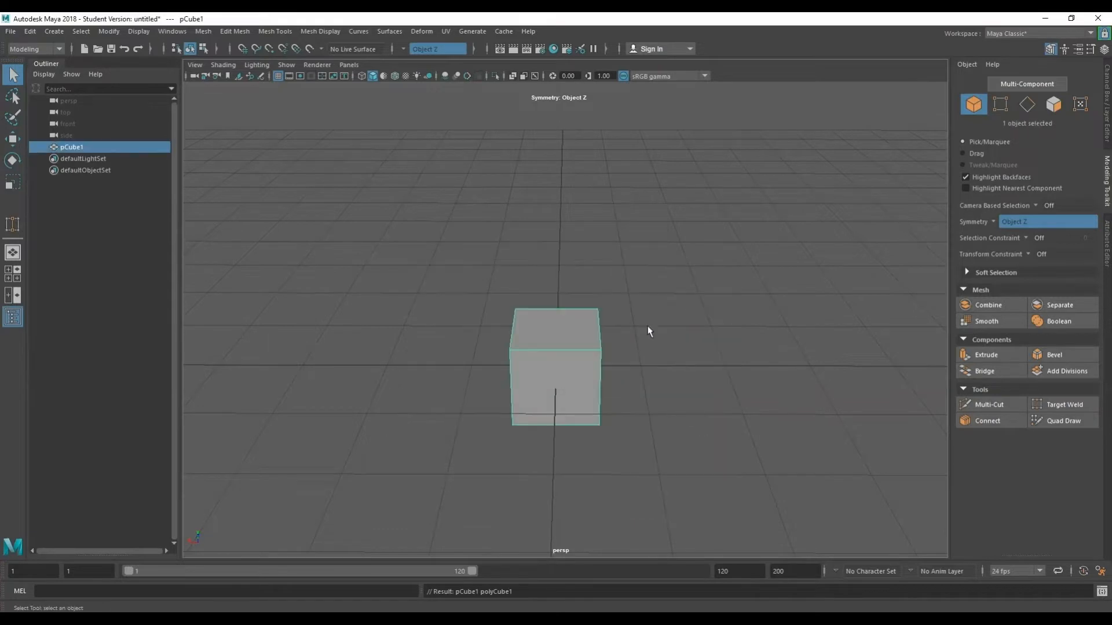
# Scale the cube down in height to make a flat block
pyautogui.rightClick(599, 207)
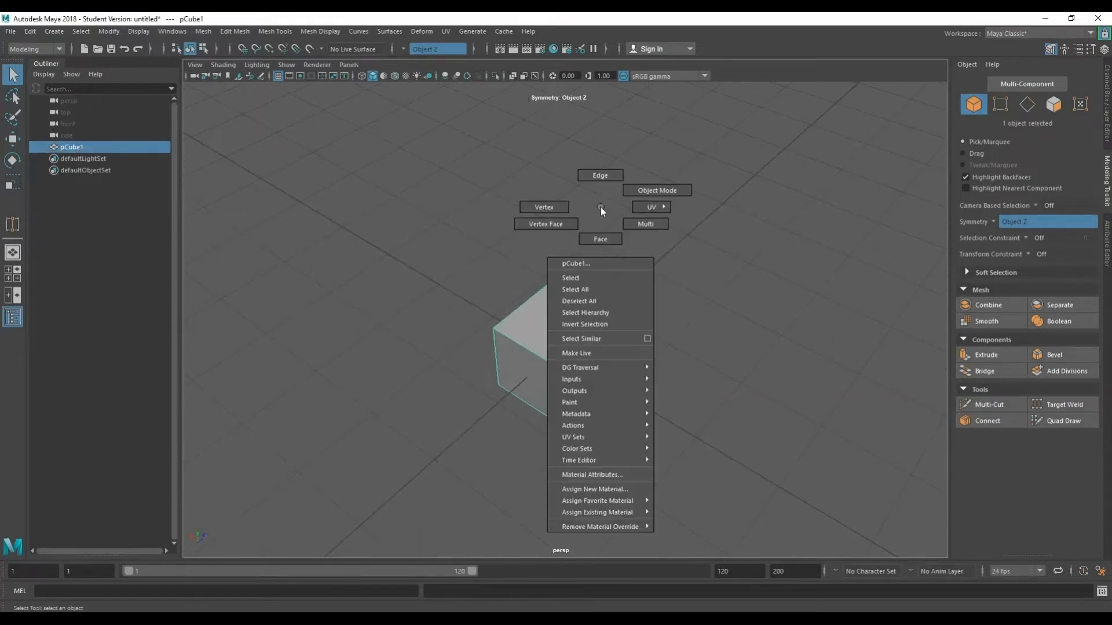
pyautogui.keyDown('alt'); pyautogui.moveTo(566, 290); pyautogui.dragTo(581, 230); pyautogui.keyUp('alt')
pyautogui.press('e')
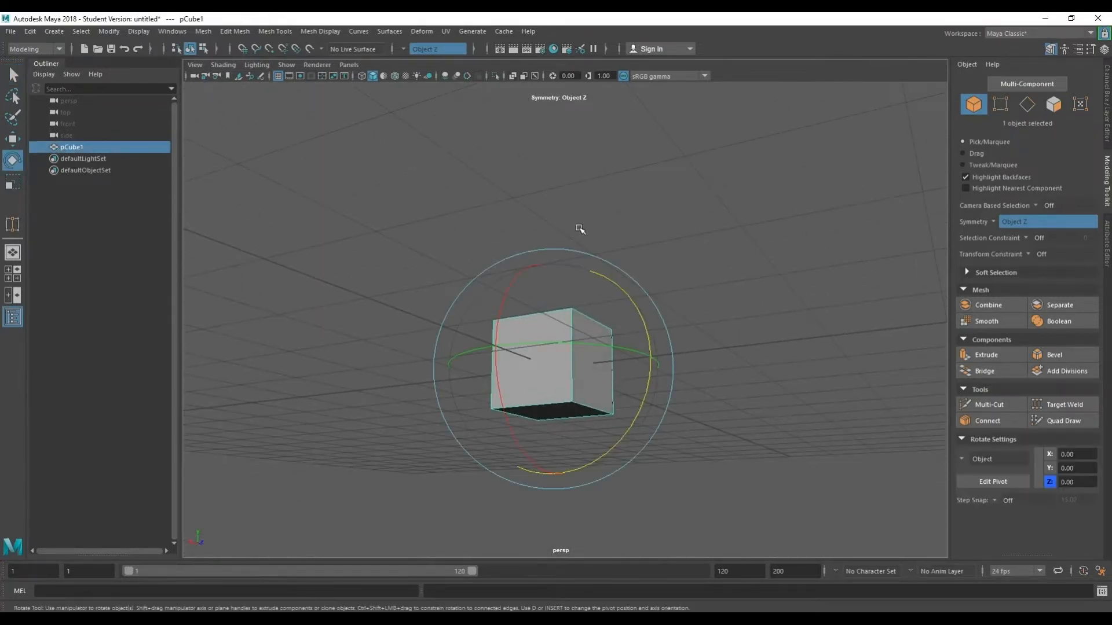
pyautogui.keyDown('alt'); pyautogui.moveTo(567, 293); pyautogui.dragTo(631, 294); pyautogui.keyUp('alt')
pyautogui.press('r')
pyautogui.scroll(5, 605, 282)
# Select the front and back top edges of the block and cut an edge loop through its middle
pyautogui.moveTo(655, 197); pyautogui.dragTo(658, 149, button='right')
pyautogui.press('q')
pyautogui.click(620, 273)
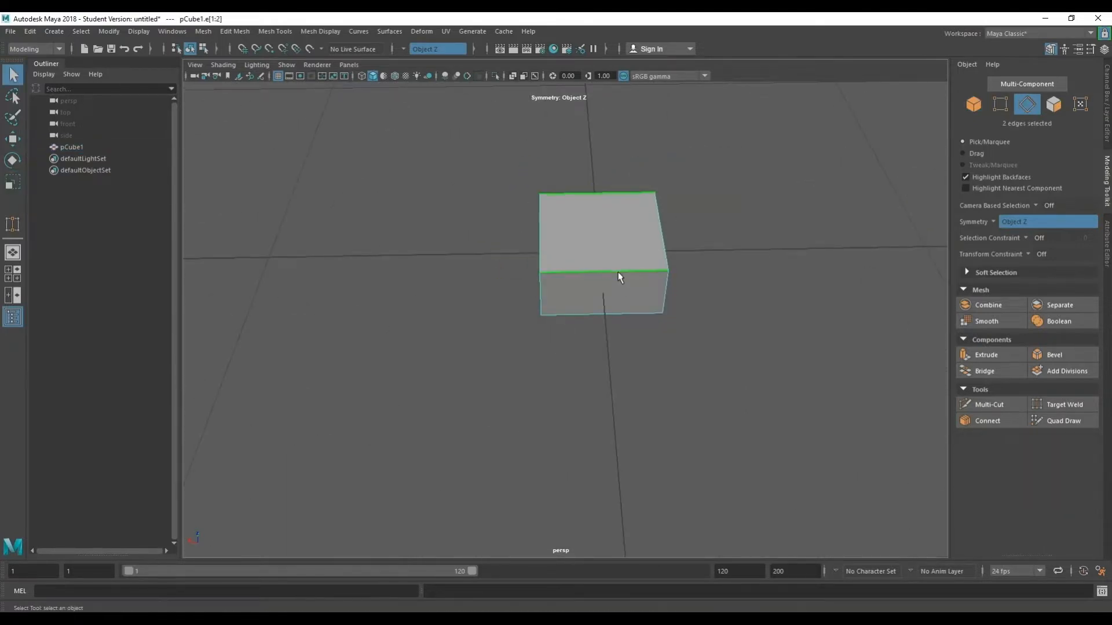
pyautogui.keyDown('shift'); pyautogui.moveTo(542, 305); pyautogui.dragTo(456, 305, button='right'); pyautogui.keyUp('shift')
pyautogui.keyDown('alt'); pyautogui.moveTo(579, 342); pyautogui.dragTo(614, 303); pyautogui.keyUp('alt')
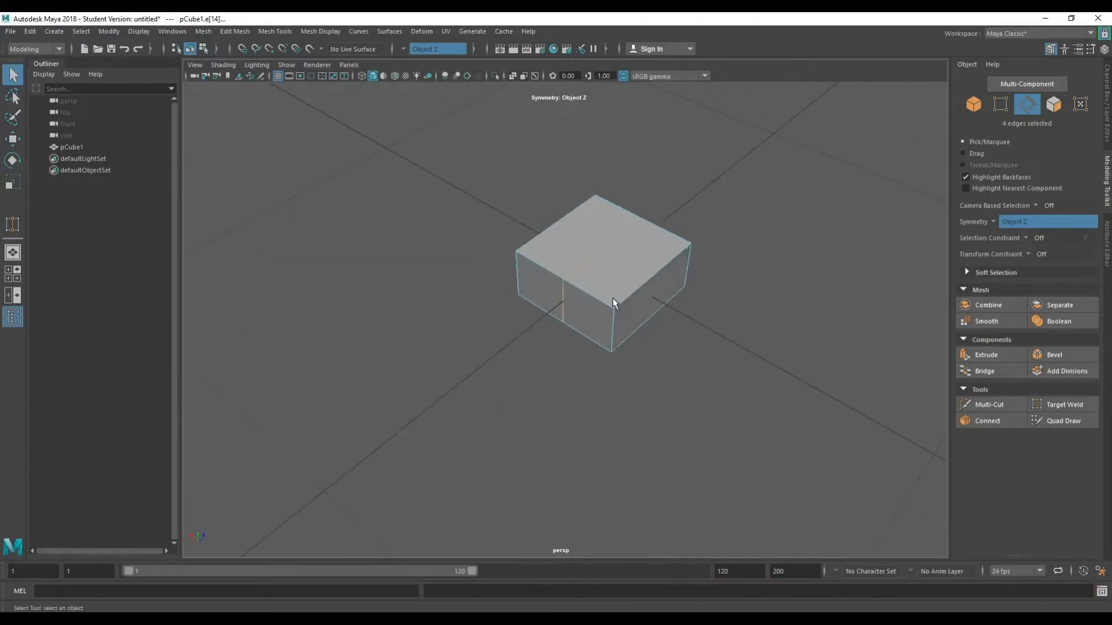
# Add a second edge loop through the middle of the block, perpendicular to the first one
pyautogui.keyDown('shift'); pyautogui.moveTo(665, 272); pyautogui.dragTo(707, 323, button='right'); pyautogui.keyUp('shift')
pyautogui.keyDown('alt'); pyautogui.moveTo(667, 284); pyautogui.dragTo(733, 201); pyautogui.keyUp('alt')
pyautogui.moveTo(733, 200); pyautogui.dragTo(731, 169, button='right')
pyautogui.keyDown('alt'); pyautogui.moveTo(542, 343); pyautogui.dragTo(579, 332); pyautogui.keyUp('alt')
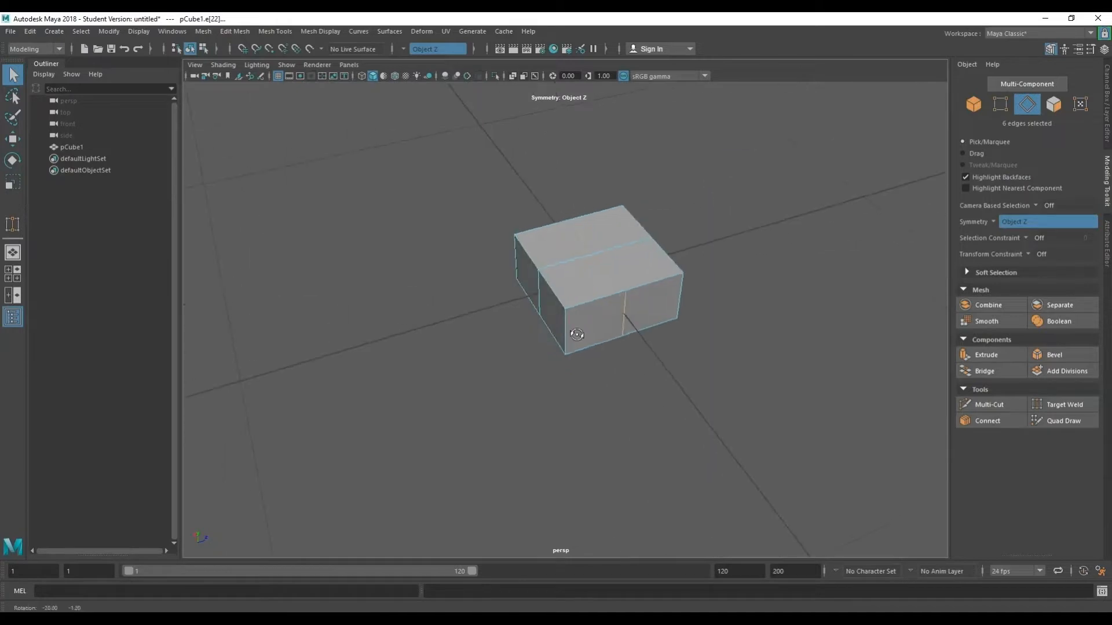
# Move the two opposite vertical centre edges outward along Z to give the block a hexagonal outline
pyautogui.keyDown('alt'); pyautogui.moveTo(537, 303); pyautogui.dragTo(626, 407); pyautogui.keyUp('alt')
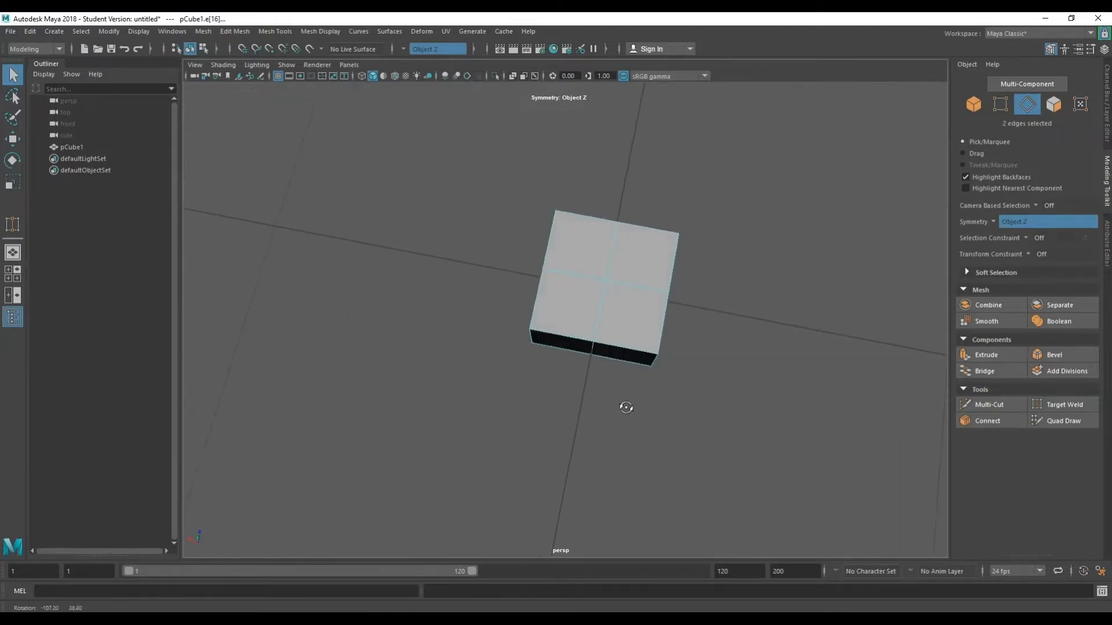
pyautogui.press('w')
pyautogui.moveTo(607, 277); pyautogui.dragTo(596, 310)
pyautogui.keyDown('alt'); pyautogui.moveTo(669, 373); pyautogui.dragTo(590, 340); pyautogui.keyUp('alt')
# Switch symmetry to Object X and move the remaining two vertical centre edges outward to about X -0.28, forming an eight-sided outline
pyautogui.click(611, 342)
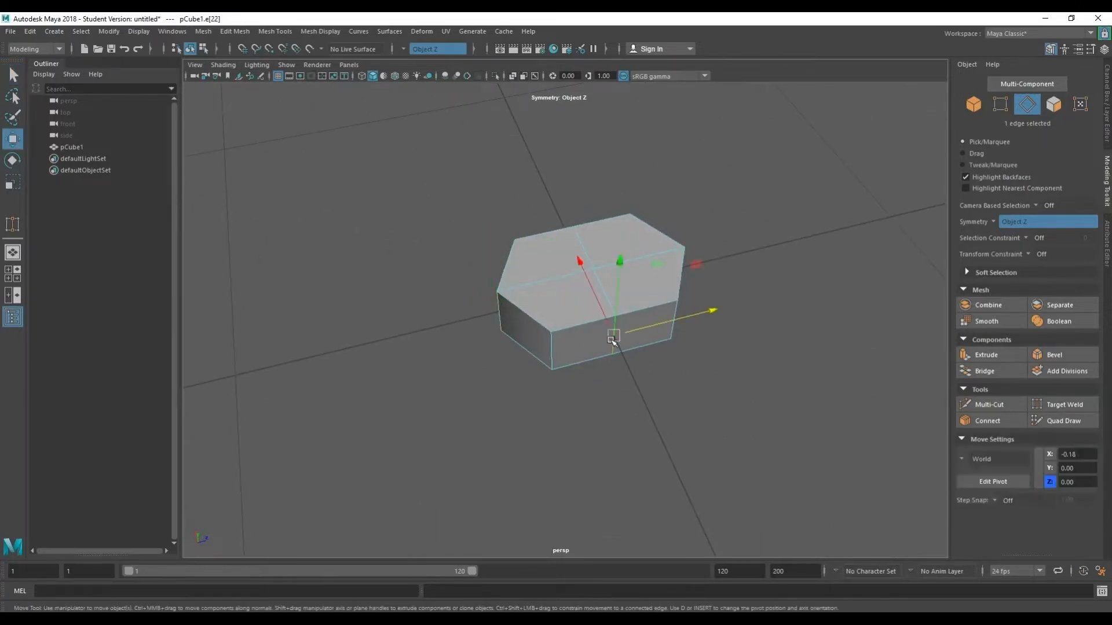
pyautogui.moveTo(601, 295); pyautogui.dragTo(652, 359)
pyautogui.hotkey('ctrl', 'z')
pyautogui.click(995, 221)
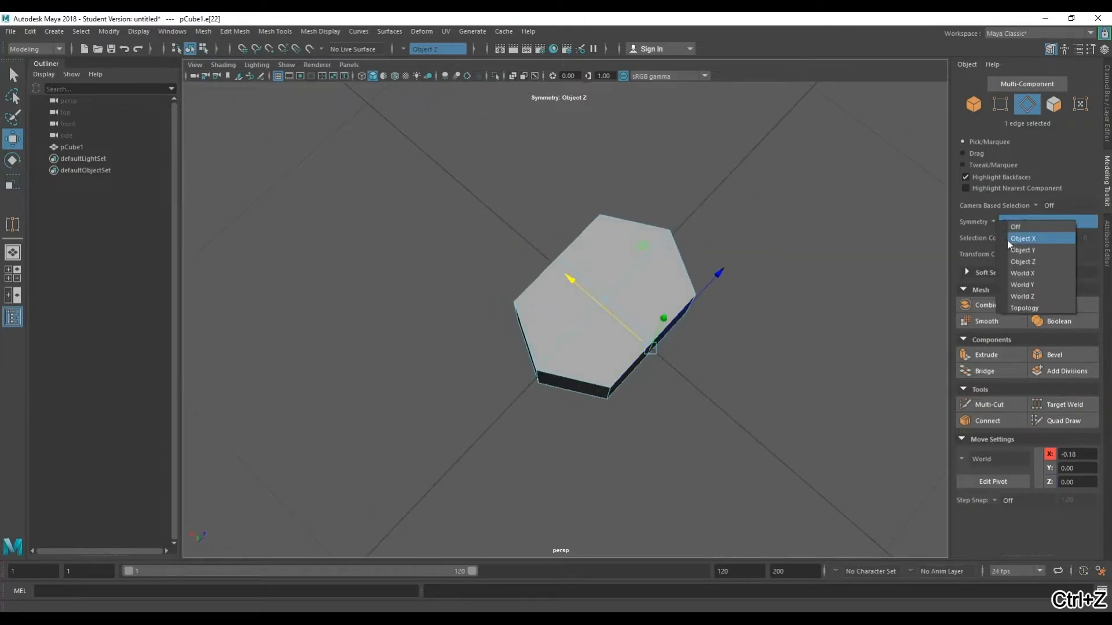
pyautogui.click(1006, 237)
pyautogui.moveTo(596, 308); pyautogui.dragTo(666, 232)
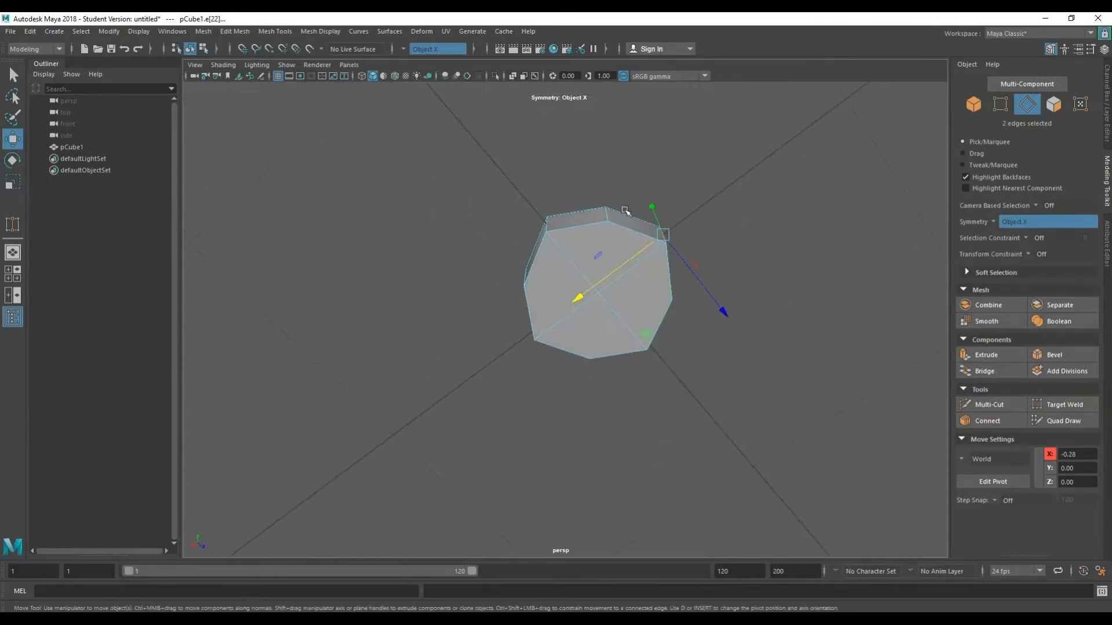
# Select all four bottom faces of the eight-sided block
pyautogui.rightClick(682, 222)
pyautogui.moveTo(682, 222); pyautogui.dragTo(682, 255, button='right')
pyautogui.keyDown('alt'); pyautogui.moveTo(681, 253); pyautogui.dragTo(660, 230); pyautogui.keyUp('alt')
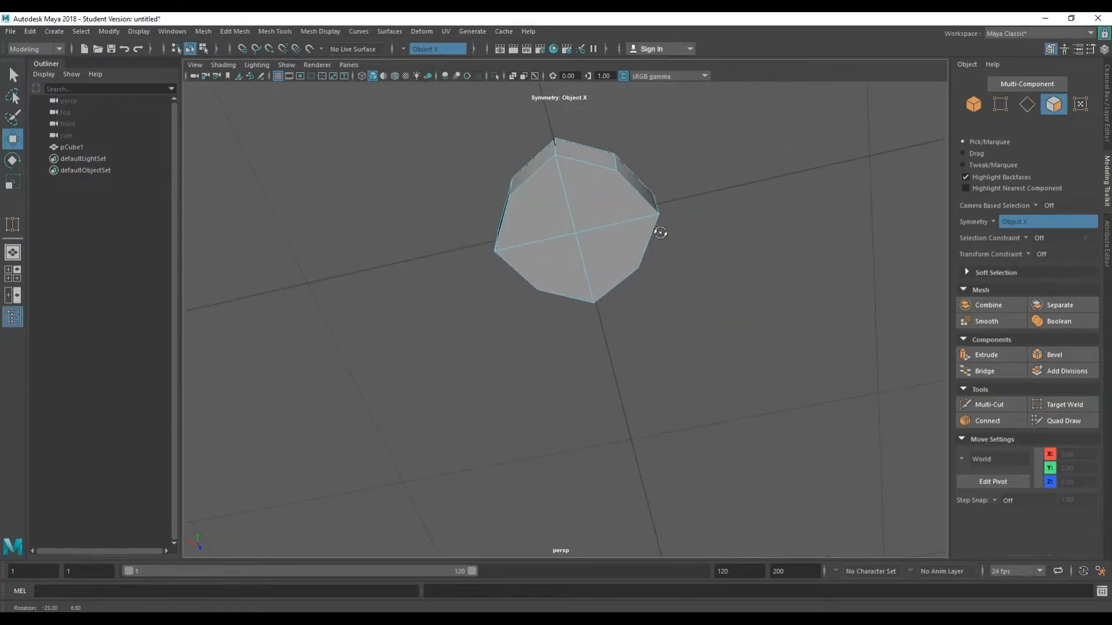
pyautogui.moveTo(661, 224); pyautogui.dragTo(659, 249, button='right')
pyautogui.press('q')
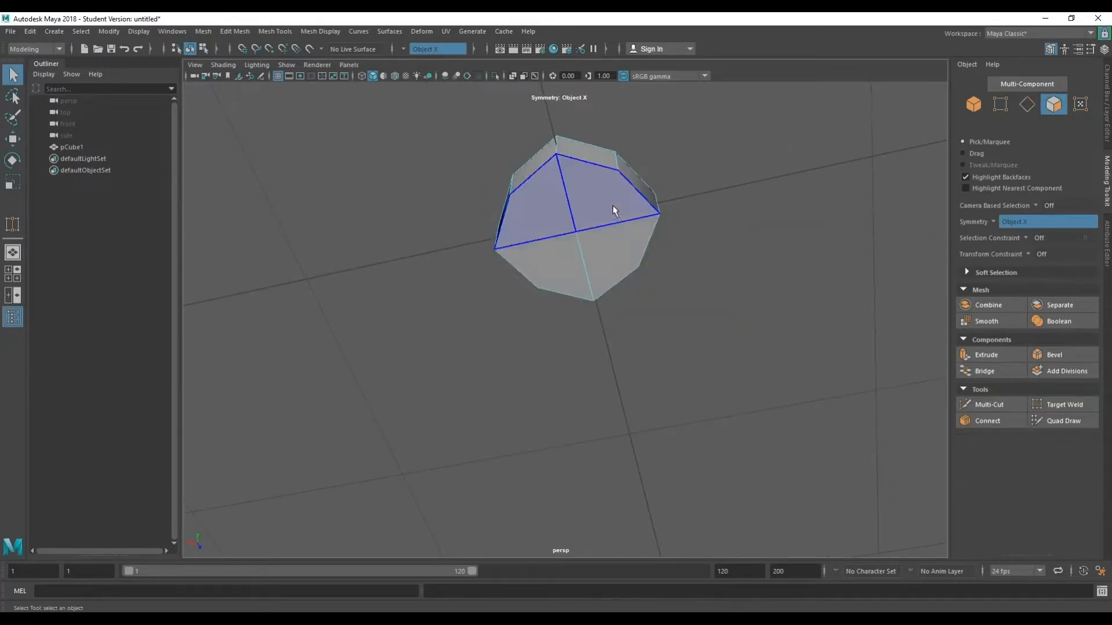
pyautogui.click(612, 205)
pyautogui.keyDown('shift'); pyautogui.click(609, 239); pyautogui.keyUp('shift')
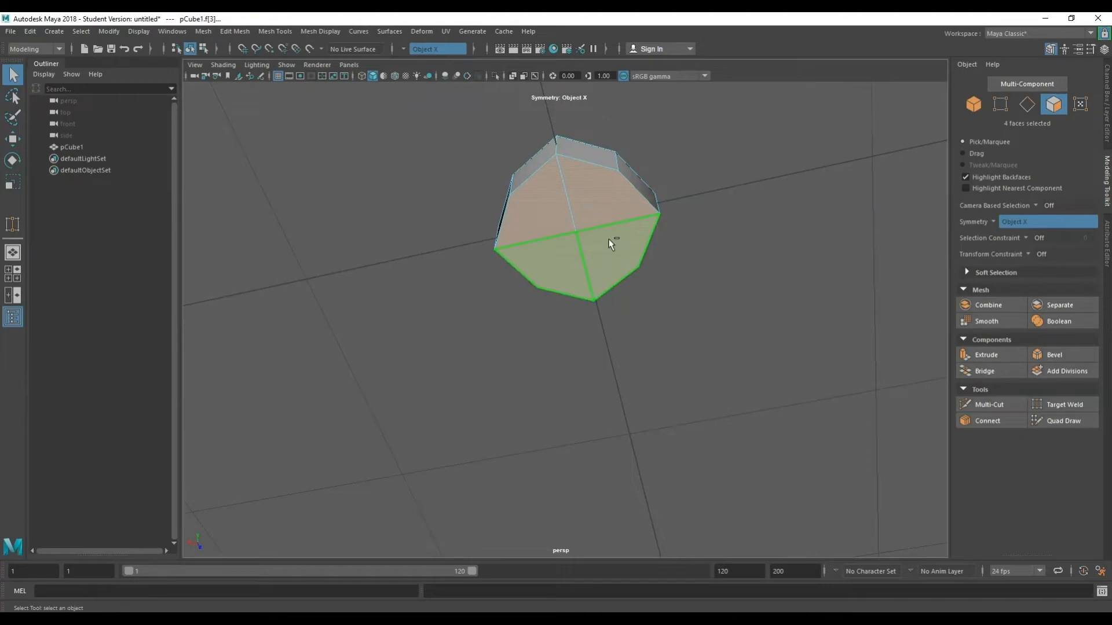
pyautogui.hotkey('ctrl', 'e')
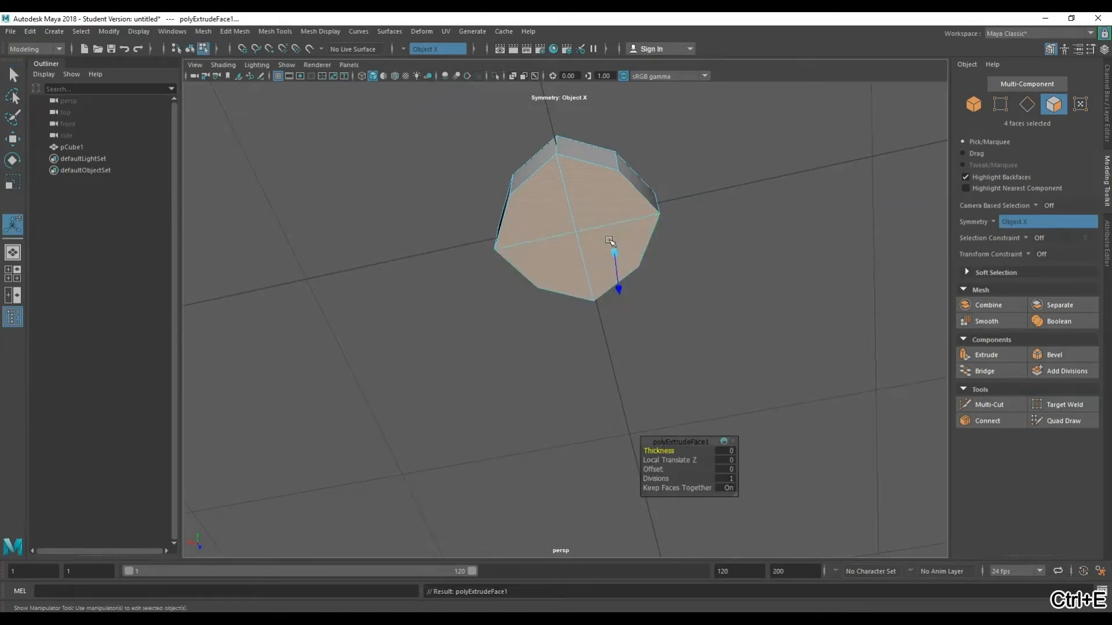
pyautogui.press('q')
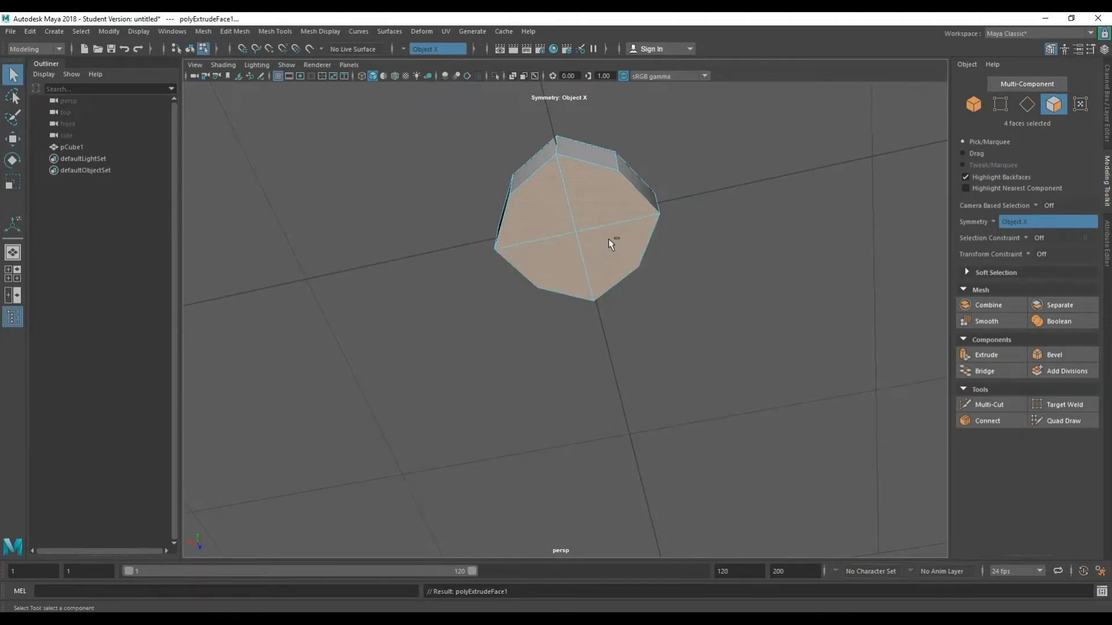
pyautogui.press('w')
pyautogui.press('e')
pyautogui.press('r')
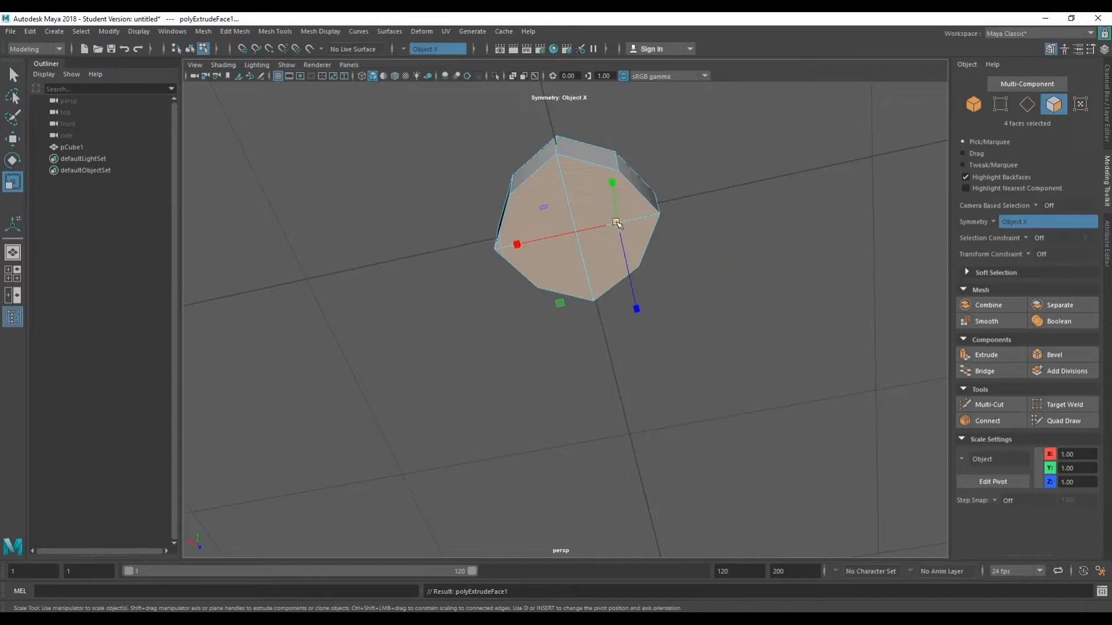
pyautogui.hotkey('ctrl', 'z')
pyautogui.hotkey('ctrl', 'z')
pyautogui.hotkey('ctrl', 'z')
# Extrude the four bottom faces by scaling them inward, leaving a rim around the inset
pyautogui.click(599, 216)
pyautogui.press('r')
pyautogui.keyDown('shift'); pyautogui.moveTo(618, 222); pyautogui.dragTo(593, 234); pyautogui.keyUp('shift')
pyautogui.moveTo(517, 245); pyautogui.dragTo(628, 233)
# Extrude the inset bottom faces downward by about 3.09 units to form a long shaft
pyautogui.hotkey('ctrl', 'e')
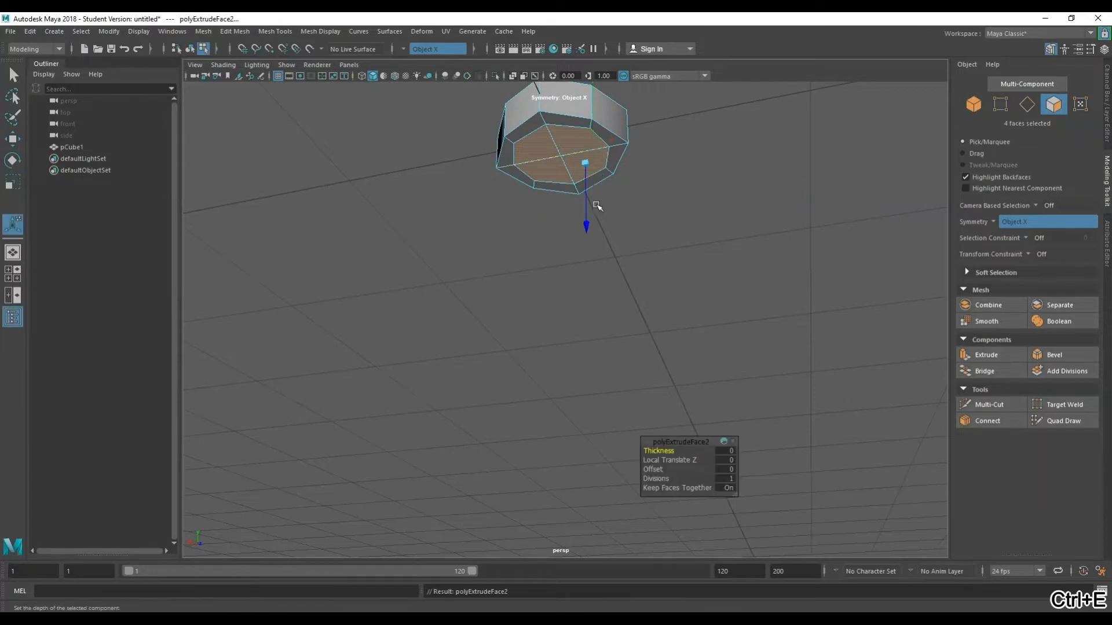
pyautogui.moveTo(586, 184); pyautogui.dragTo(626, 271)
pyautogui.moveTo(569, 357); pyautogui.dragTo(598, 275)
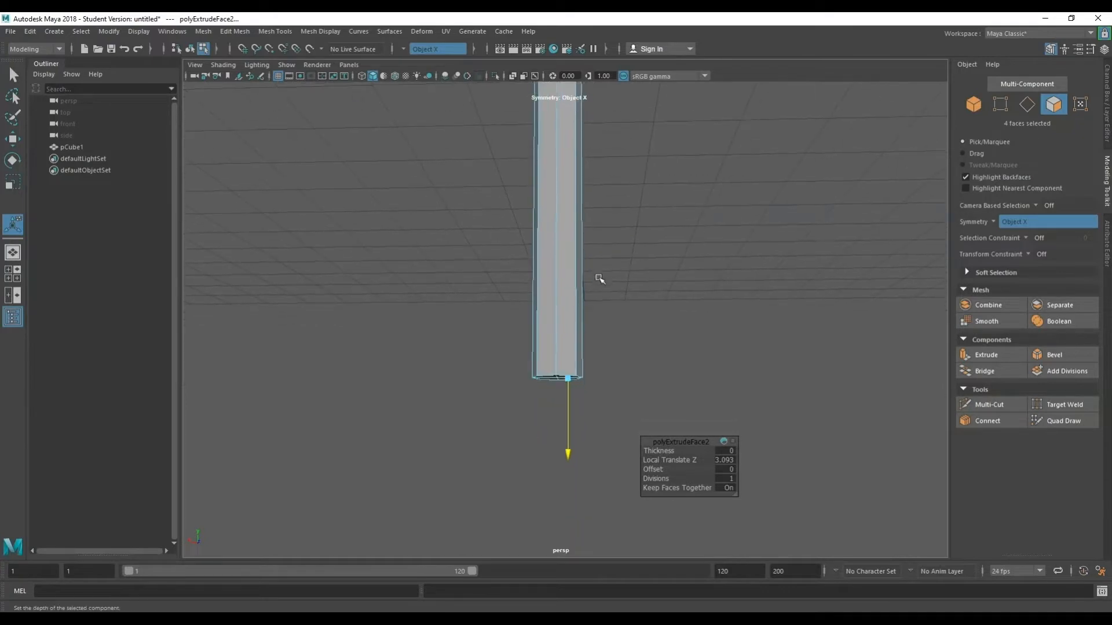
# Extrude a short extra section from the shaft's lower end and select the eight side faces around it
pyautogui.hotkey('ctrl', 'e')
pyautogui.moveTo(569, 411); pyautogui.dragTo(570, 449)
pyautogui.moveTo(635, 307); pyautogui.dragTo(636, 340, button='right')
pyautogui.click(579, 410)
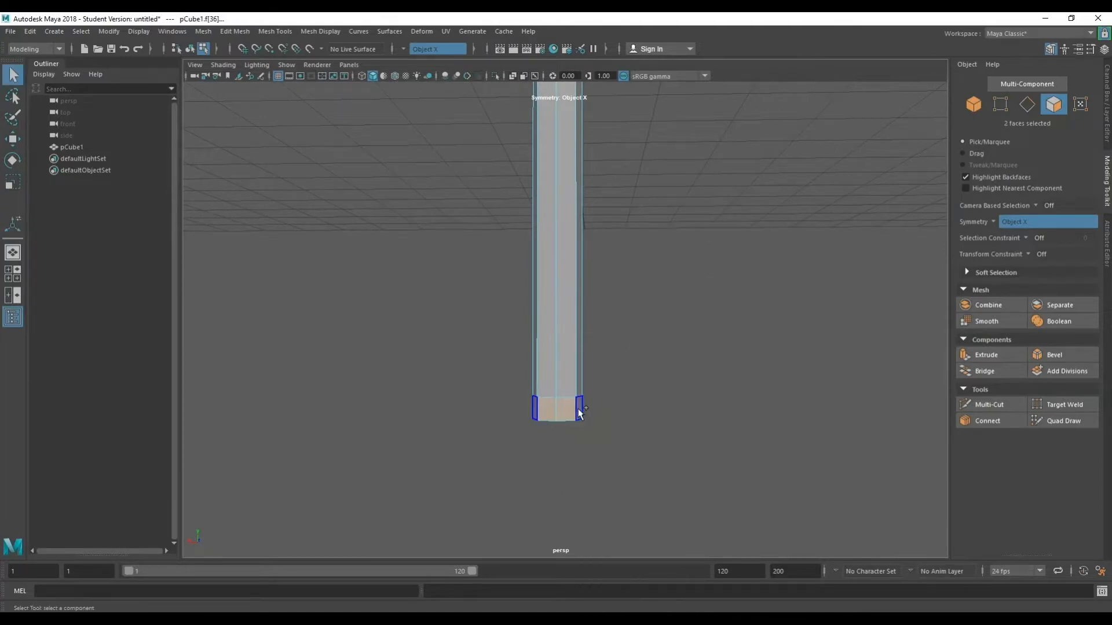
pyautogui.keyDown('alt'); pyautogui.moveTo(553, 421); pyautogui.dragTo(668, 326); pyautogui.keyUp('alt')
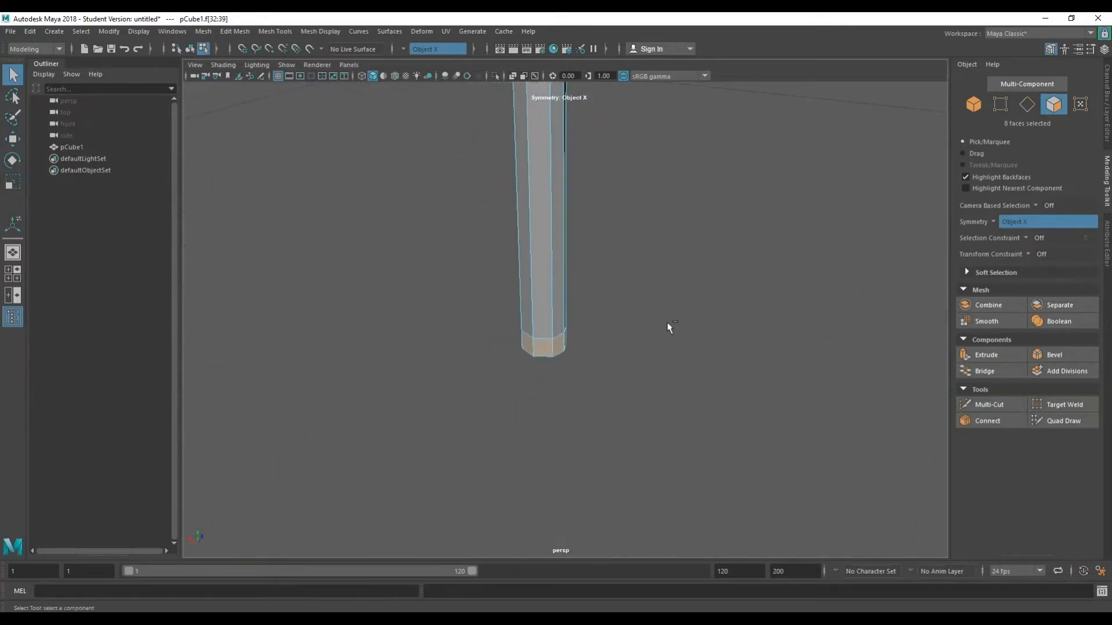
# Extrude the ring of side faces at the shaft's lower end with a thickness of 0.075
pyautogui.hotkey('ctrl', 'e')
pyautogui.click(729, 452)
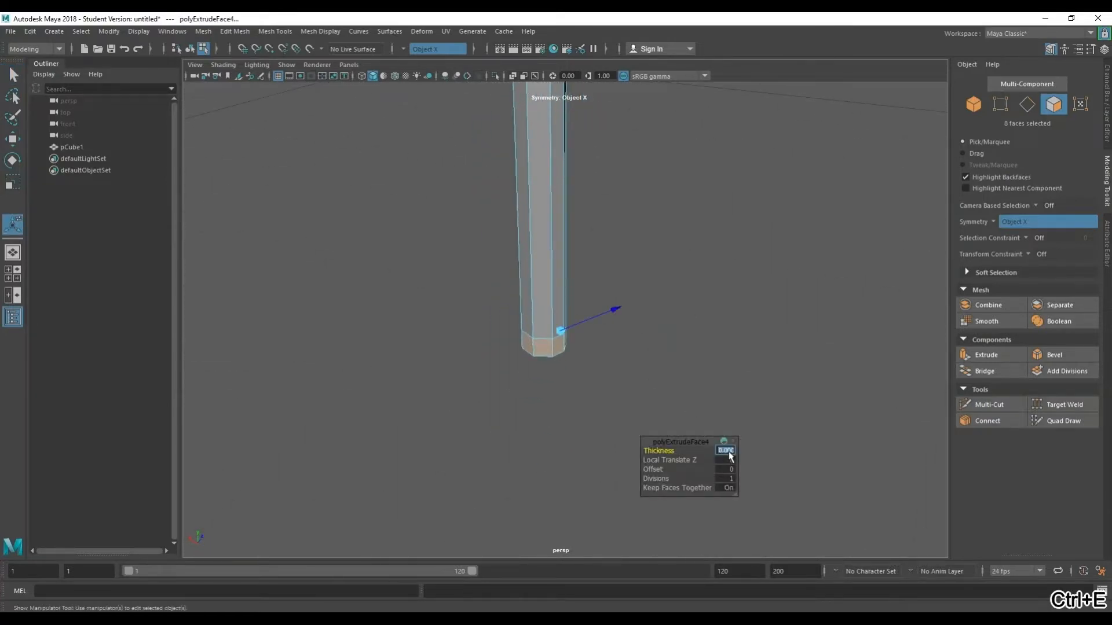
pyautogui.write('0.05')
pyautogui.press('Tab')
pyautogui.moveTo(660, 412)
pyautogui.keyDown('alt'); pyautogui.mouseDown()
pyautogui.moveTo(608, 352)
pyautogui.moveTo(633, 259)
pyautogui.moveTo(648, 290)
pyautogui.moveTo(653, 270)
pyautogui.moveTo(648, 418)
pyautogui.mouseUp(); pyautogui.keyUp('alt')
pyautogui.click(726, 452)
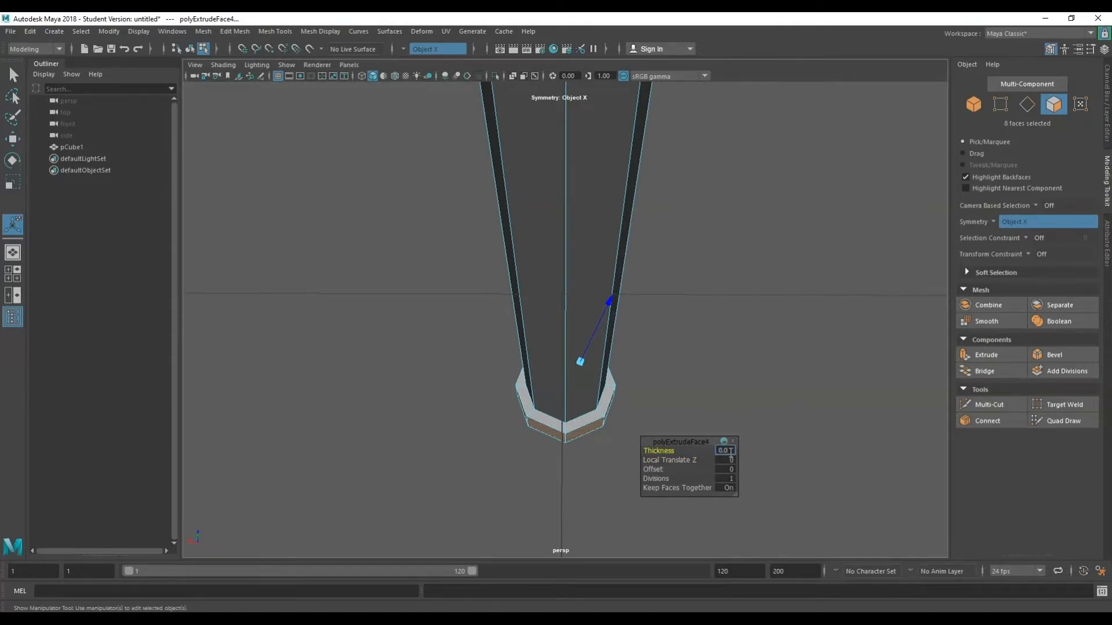
pyautogui.write('0.075')
pyautogui.press('Return')
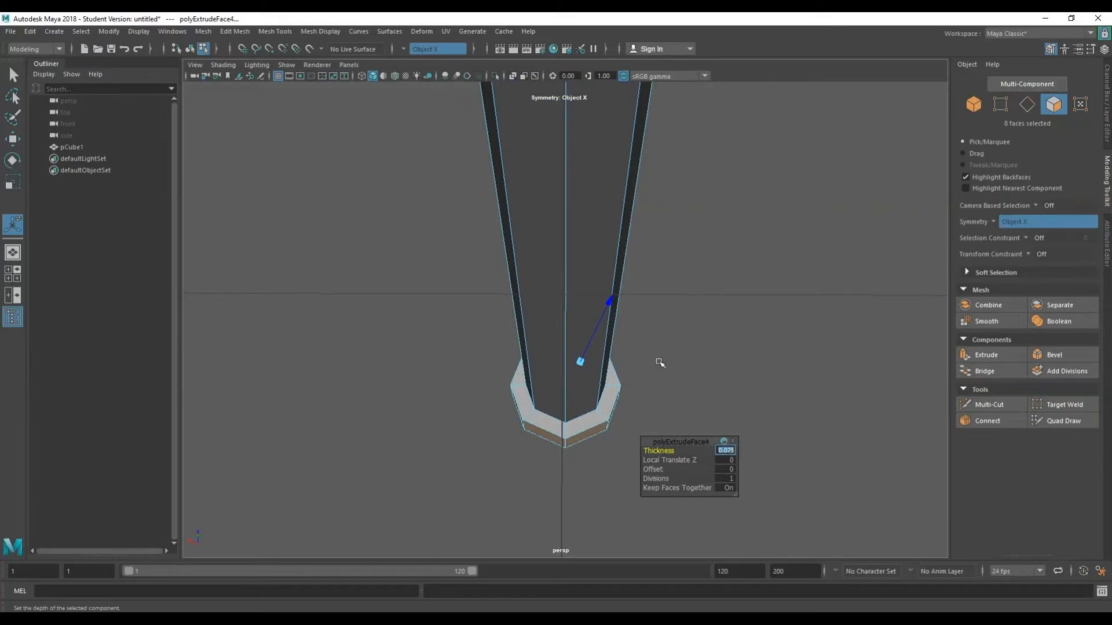
# Return to object mode, select the model and inspect its lower collar and upper end
pyautogui.scroll(-4, 661, 360)
pyautogui.moveTo(682, 280); pyautogui.dragTo(724, 263, button='right')
pyautogui.click(660, 440)
pyautogui.keyDown('alt'); pyautogui.moveTo(636, 475); pyautogui.dragTo(685, 375); pyautogui.keyUp('alt')
pyautogui.click(565, 340)
pyautogui.scroll(3, 598, 373)
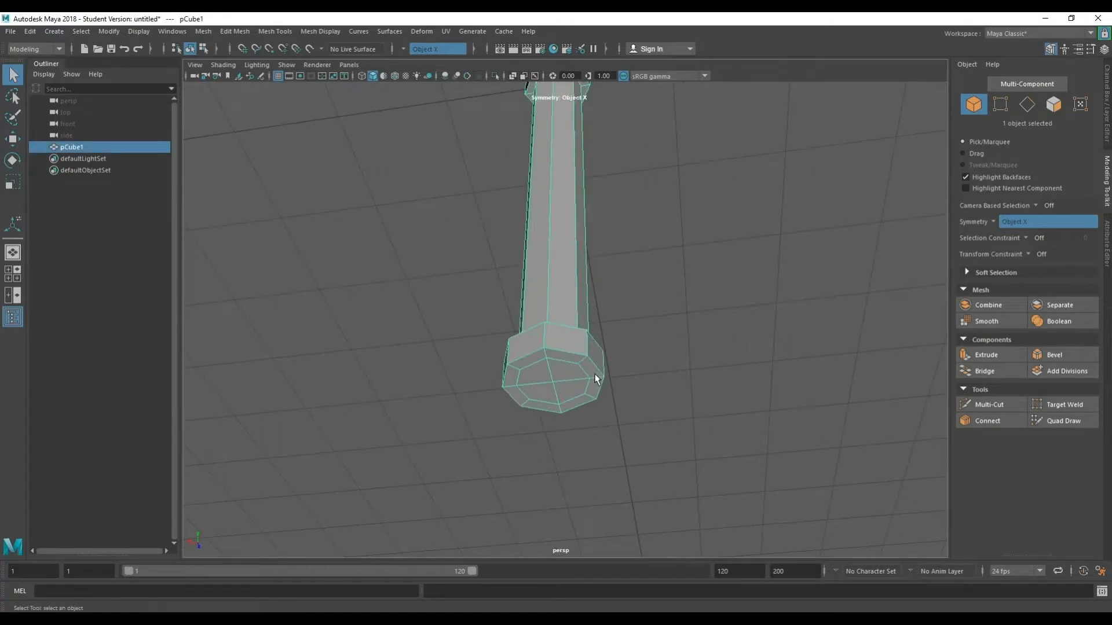
pyautogui.scroll(-3, 592, 298)
pyautogui.keyDown('alt'); pyautogui.moveTo(586, 273); pyautogui.dragTo(528, 241); pyautogui.keyUp('alt')
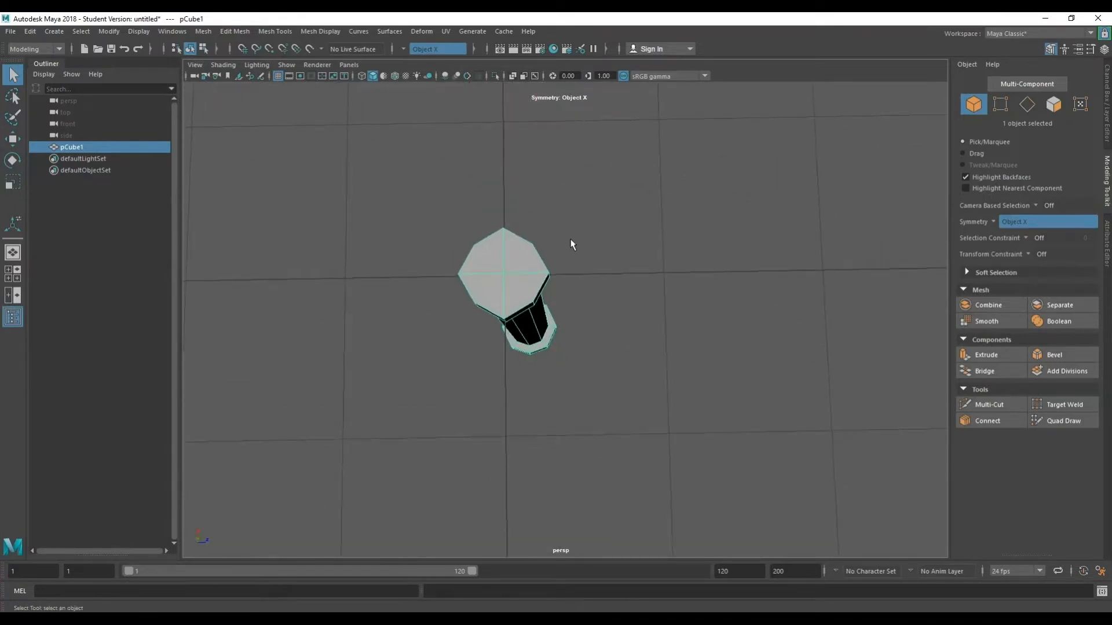
# Split the edge rings on both sides of the upper end's centre line with a new edge loop each
pyautogui.keyDown('alt'); pyautogui.moveTo(570, 239); pyautogui.dragTo(619, 249, button='middle'); pyautogui.keyUp('alt')
pyautogui.moveTo(618, 250); pyautogui.dragTo(622, 221, button='right')
pyautogui.scroll(4, 614, 274)
pyautogui.click(679, 183)
pyautogui.keyDown('ctrl'); pyautogui.moveTo(695, 193); pyautogui.dragTo(644, 267, button='right'); pyautogui.keyUp('ctrl')
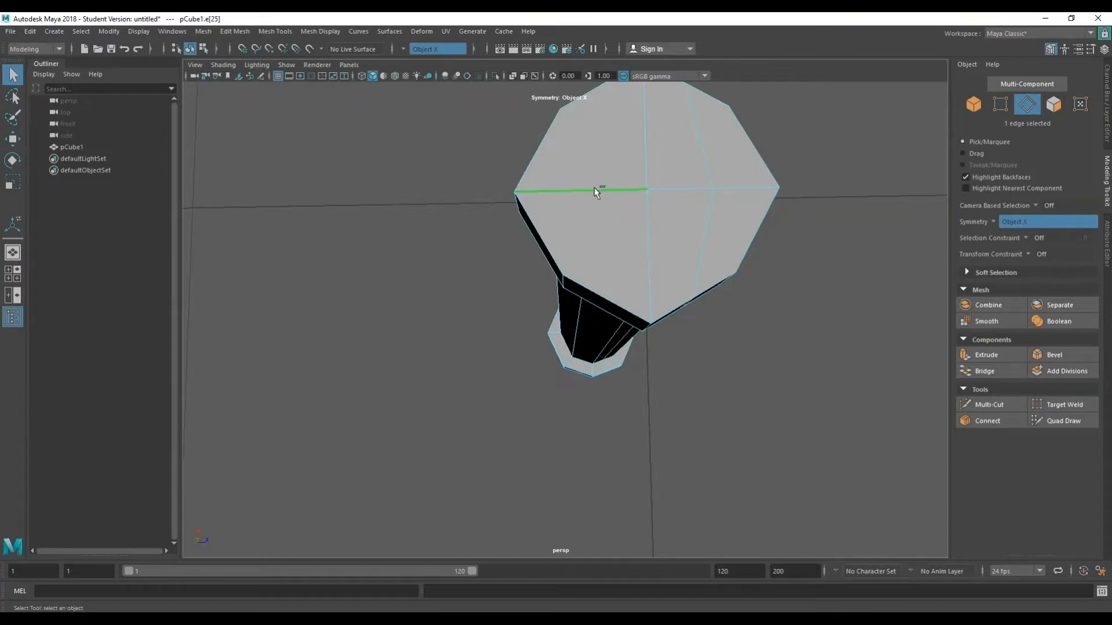
pyautogui.keyDown('ctrl'); pyautogui.moveTo(597, 191); pyautogui.dragTo(734, 315, button='right'); pyautogui.keyUp('ctrl')
pyautogui.keyDown('alt'); pyautogui.moveTo(734, 316); pyautogui.dragTo(643, 306); pyautogui.keyUp('alt')
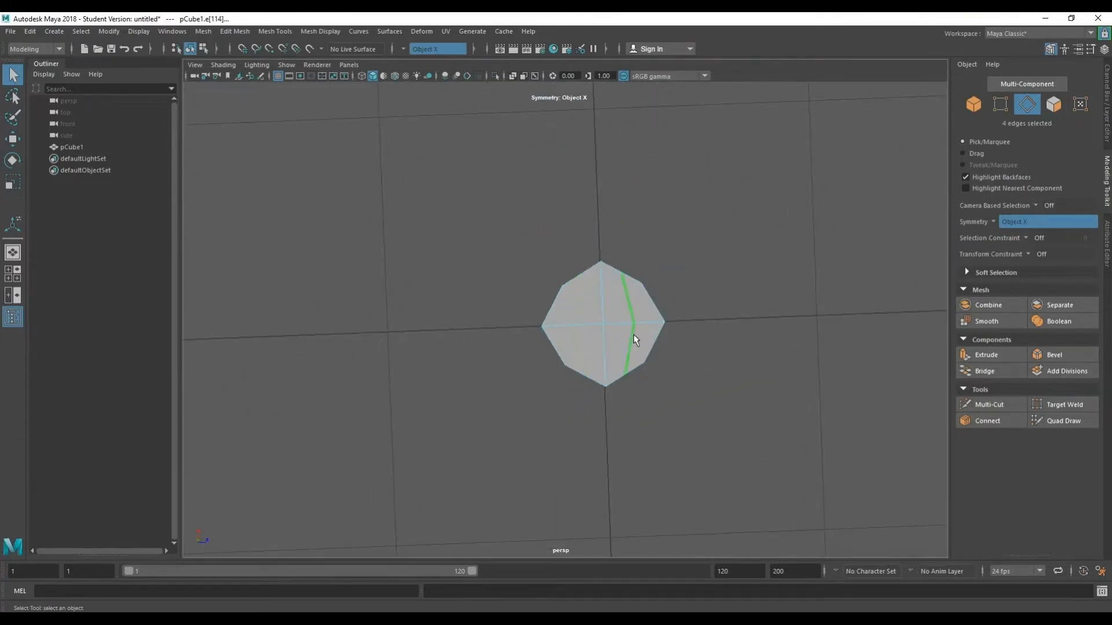
pyautogui.press('r')
pyautogui.moveTo(706, 347); pyautogui.dragTo(610, 355)
pyautogui.hotkey('ctrl', 'z')
pyautogui.hotkey('ctrl', 'z')
pyautogui.hotkey('ctrl', 'z')
# Turn symmetry off and straighten the first new pair of top edges by scaling them along Z
pyautogui.click(626, 306)
pyautogui.click(994, 221)
pyautogui.click(1010, 224)
pyautogui.press('e')
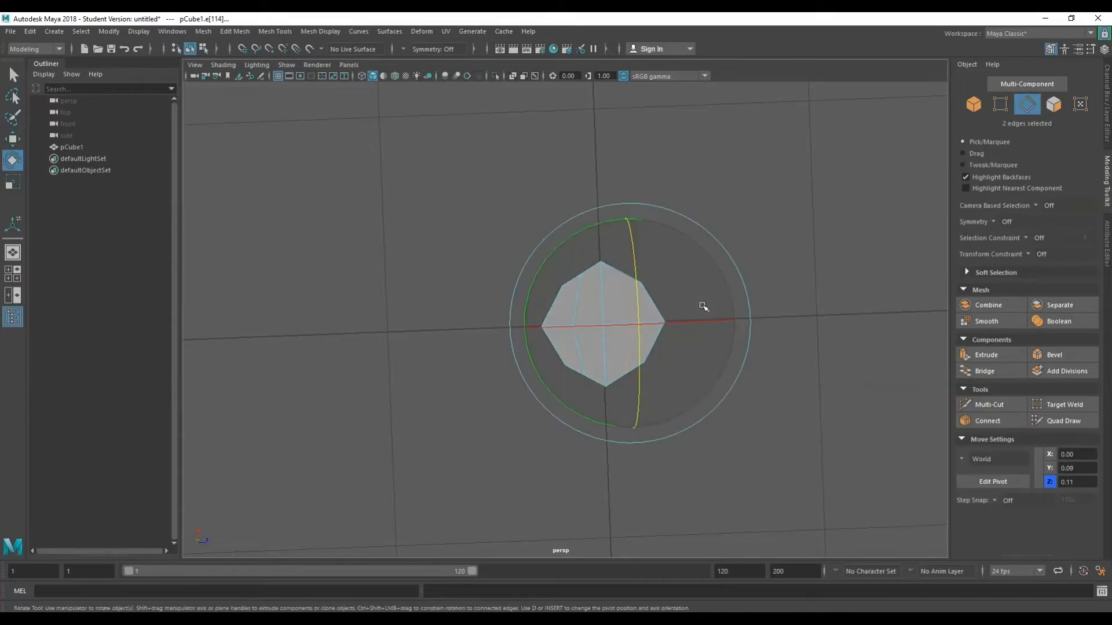
pyautogui.press('r')
pyautogui.moveTo(707, 322); pyautogui.dragTo(686, 325)
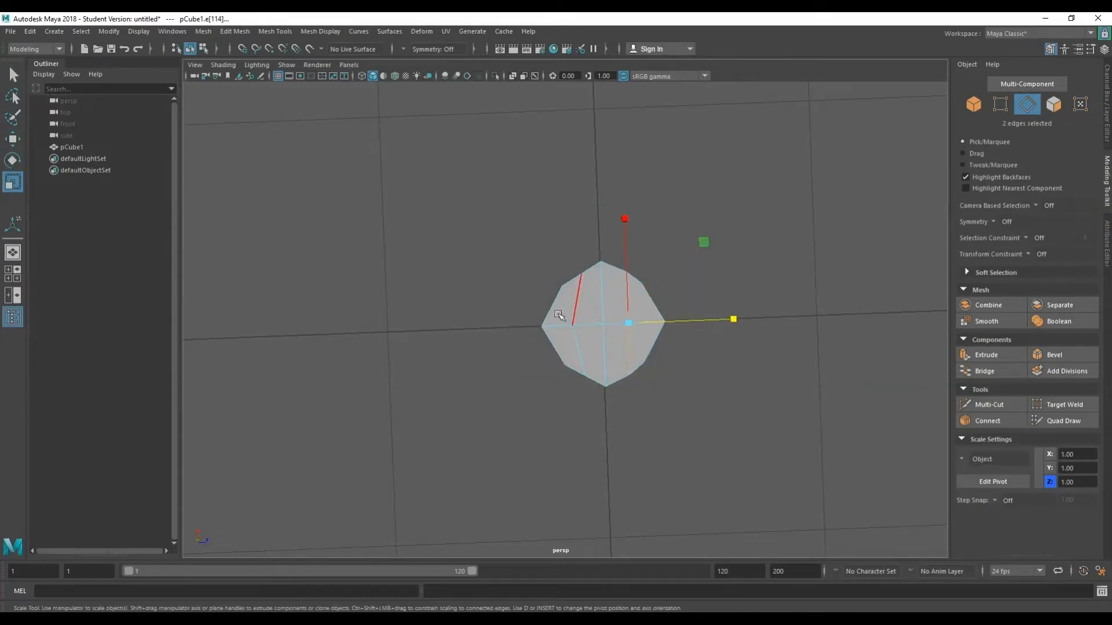
# Straighten the pair of top edges on the other side of the centre line by scaling them along Z
pyautogui.press('q')
pyautogui.press('e')
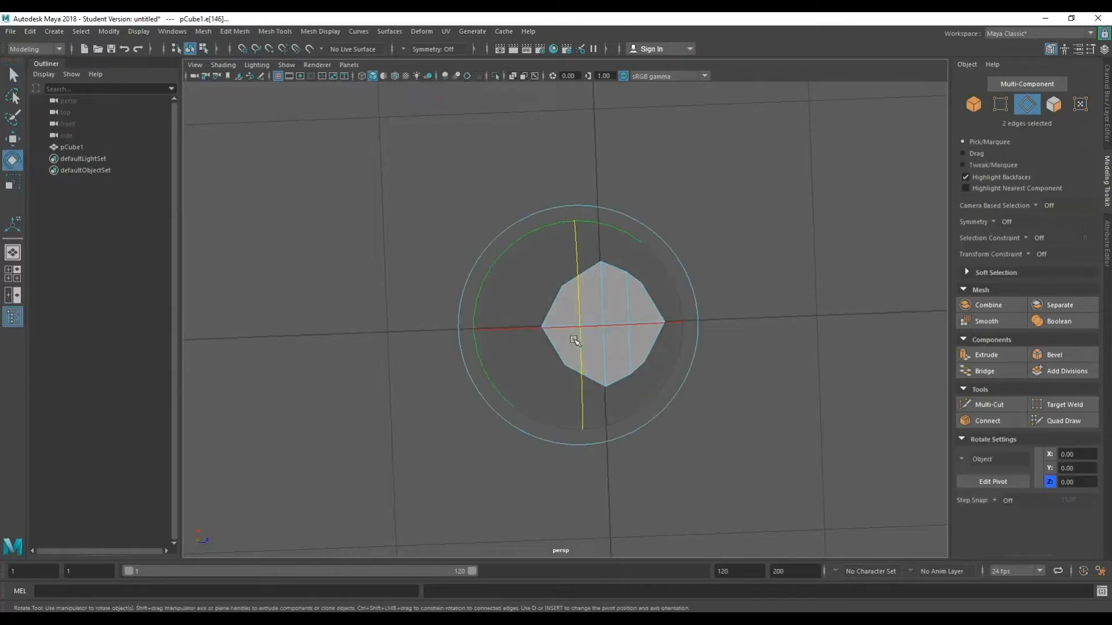
pyautogui.press('r')
pyautogui.moveTo(688, 323); pyautogui.dragTo(668, 325)
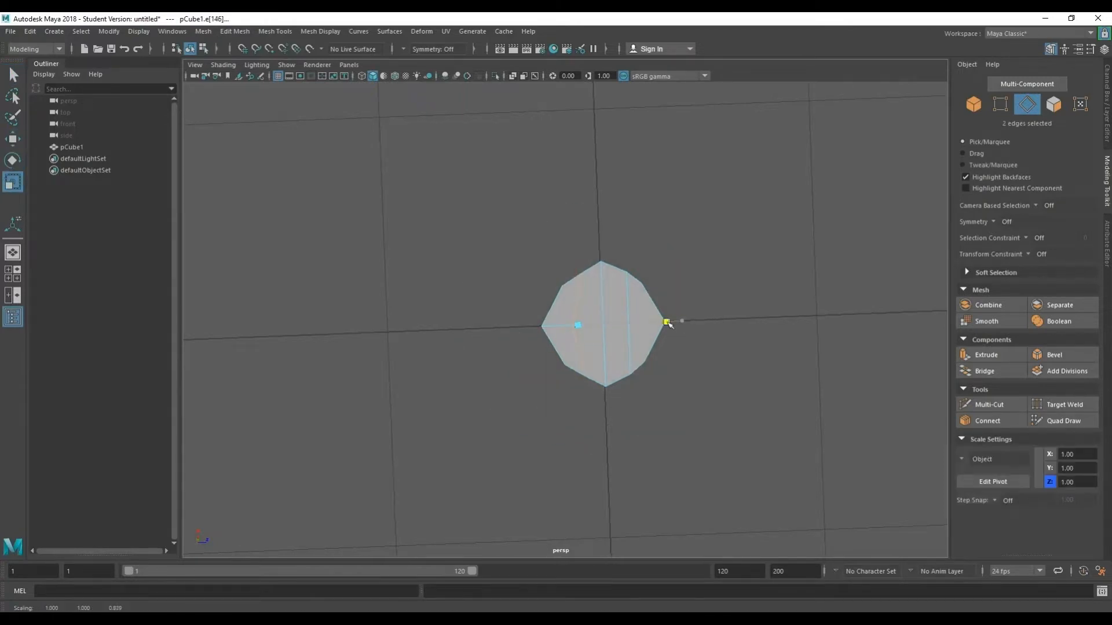
pyautogui.press('q')
# Select the four middle faces on the upper end, using Object X symmetry to include both sides
pyautogui.keyDown('alt'); pyautogui.moveTo(478, 343); pyautogui.dragTo(713, 324); pyautogui.keyUp('alt')
pyautogui.moveTo(599, 224)
pyautogui.keyDown('alt'); pyautogui.mouseDown()
pyautogui.moveTo(732, 226)
pyautogui.moveTo(697, 159)
pyautogui.moveTo(658, 214)
pyautogui.moveTo(650, 279)
pyautogui.moveTo(625, 241)
pyautogui.moveTo(630, 209)
pyautogui.moveTo(623, 236)
pyautogui.moveTo(600, 223)
pyautogui.mouseUp(); pyautogui.keyUp('alt')
pyautogui.scroll(3, 612, 233)
pyautogui.moveTo(636, 182); pyautogui.dragTo(637, 219, button='right')
pyautogui.click(600, 267)
pyautogui.keyDown('shift'); pyautogui.click(581, 284); pyautogui.keyUp('shift')
pyautogui.keyDown('alt'); pyautogui.moveTo(621, 280); pyautogui.dragTo(622, 256); pyautogui.keyUp('alt')
pyautogui.click(993, 222)
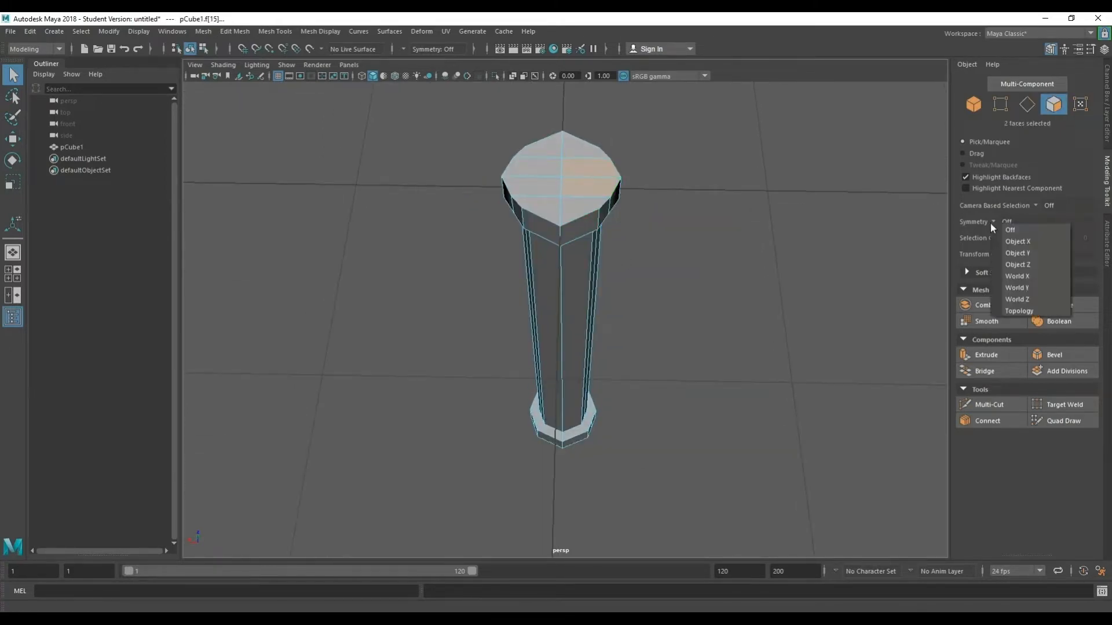
pyautogui.click(1013, 238)
pyautogui.keyDown('alt'); pyautogui.moveTo(692, 173); pyautogui.dragTo(698, 253); pyautogui.keyUp('alt')
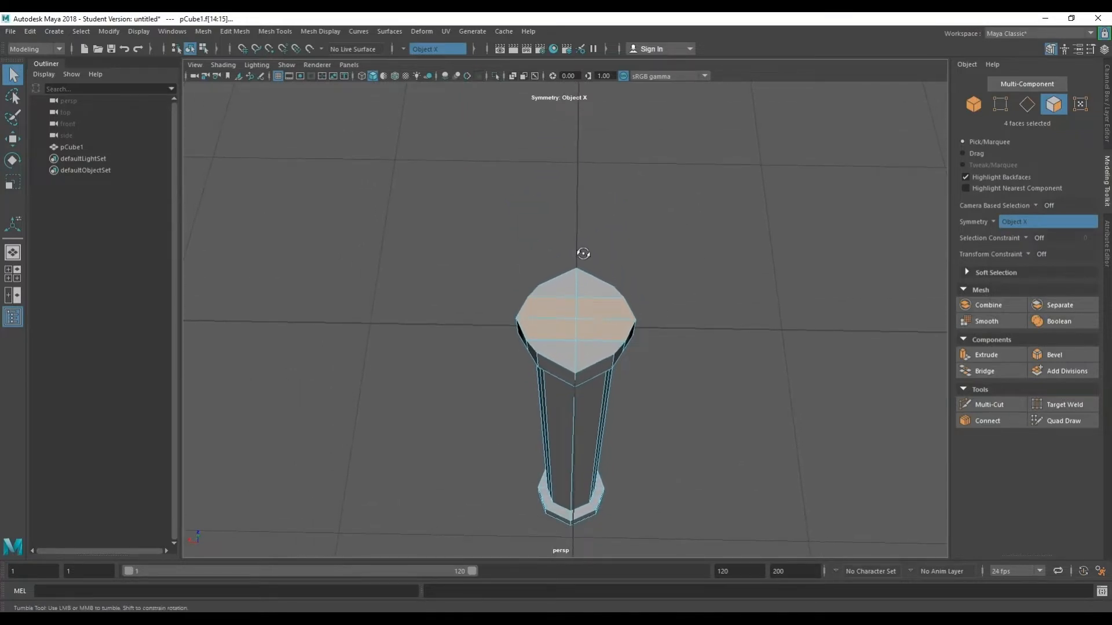
# Extrude the four middle top faces upward by about 0.3 units
pyautogui.hotkey('ctrl', 'e')
pyautogui.keyDown('alt'); pyautogui.moveTo(580, 304); pyautogui.dragTo(576, 256); pyautogui.keyUp('alt')
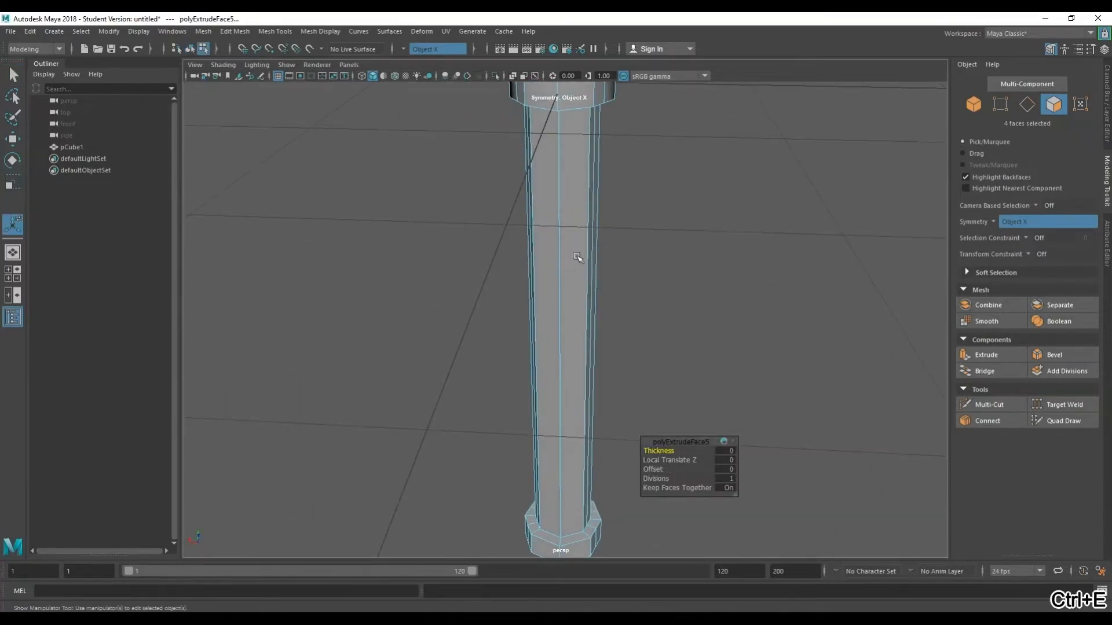
pyautogui.keyDown('alt'); pyautogui.moveTo(576, 256); pyautogui.dragTo(553, 498, button='middle'); pyautogui.keyUp('alt')
pyautogui.moveTo(508, 318); pyautogui.dragTo(523, 279)
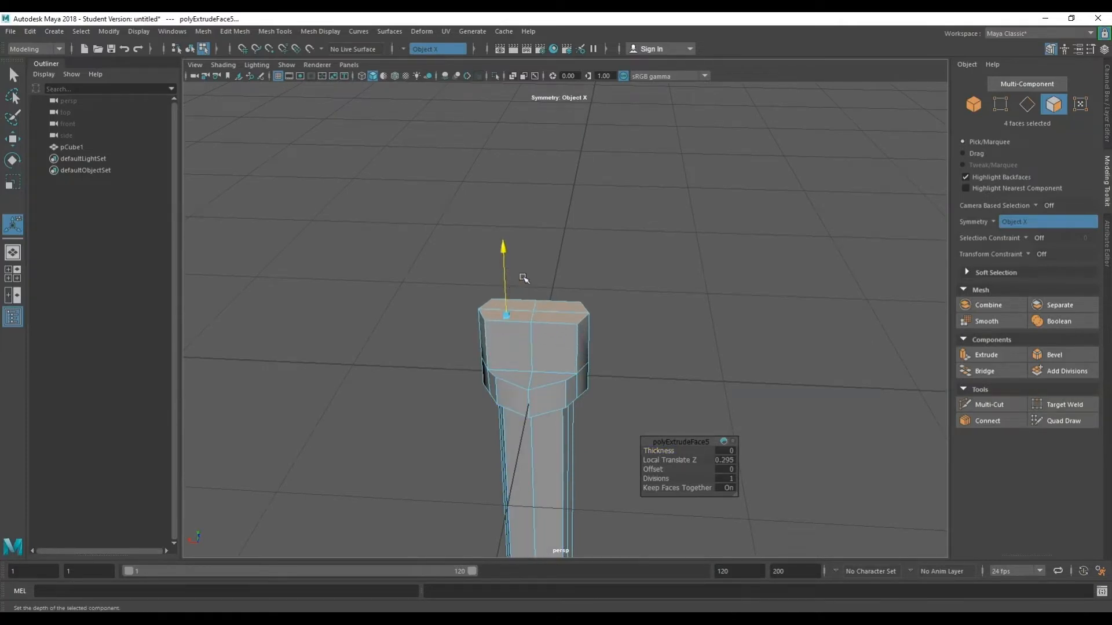
pyautogui.press('e')
pyautogui.press('r')
pyautogui.press('e')
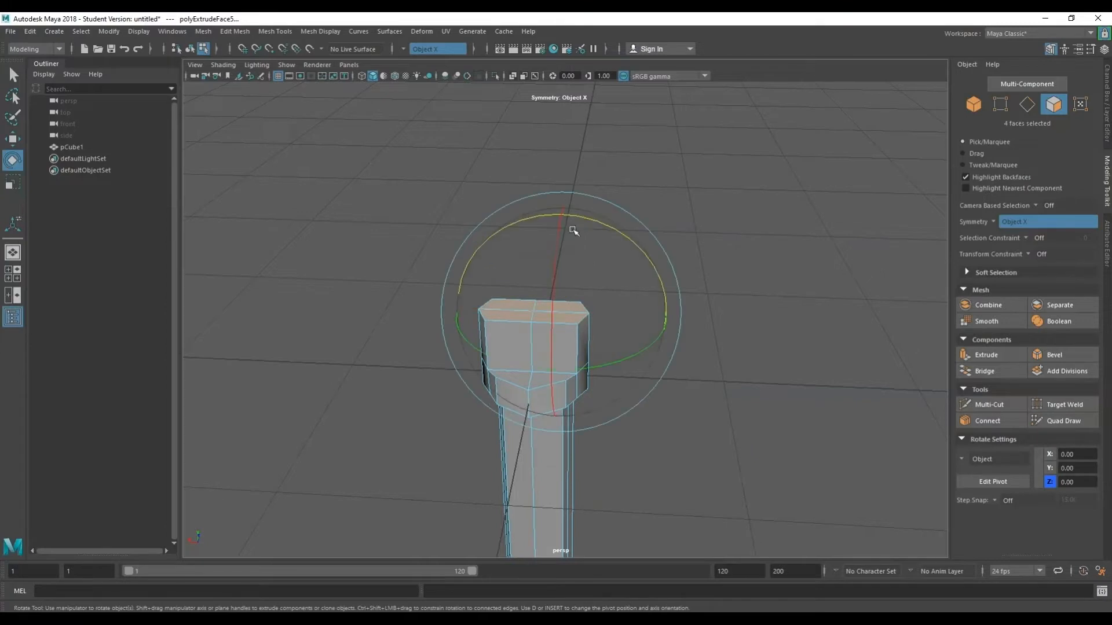
# Rotate and move the four top faces of the head so they slope down from a central peak on both sides
pyautogui.moveTo(580, 221); pyautogui.dragTo(600, 246)
pyautogui.hotkey('ctrl', 'z')
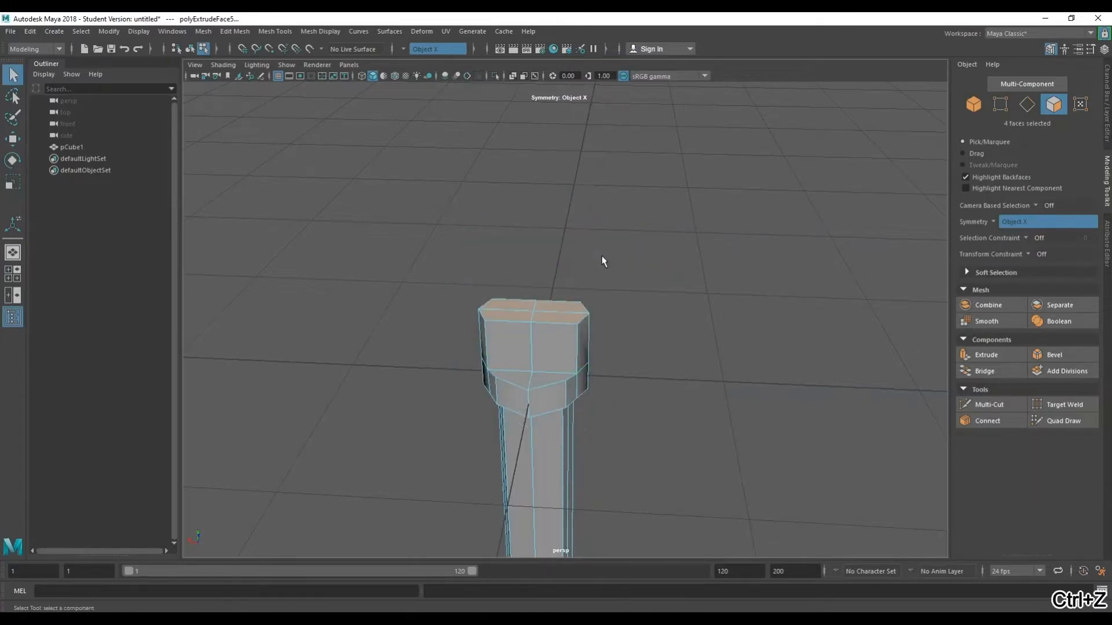
pyautogui.click(543, 309)
pyautogui.press('r')
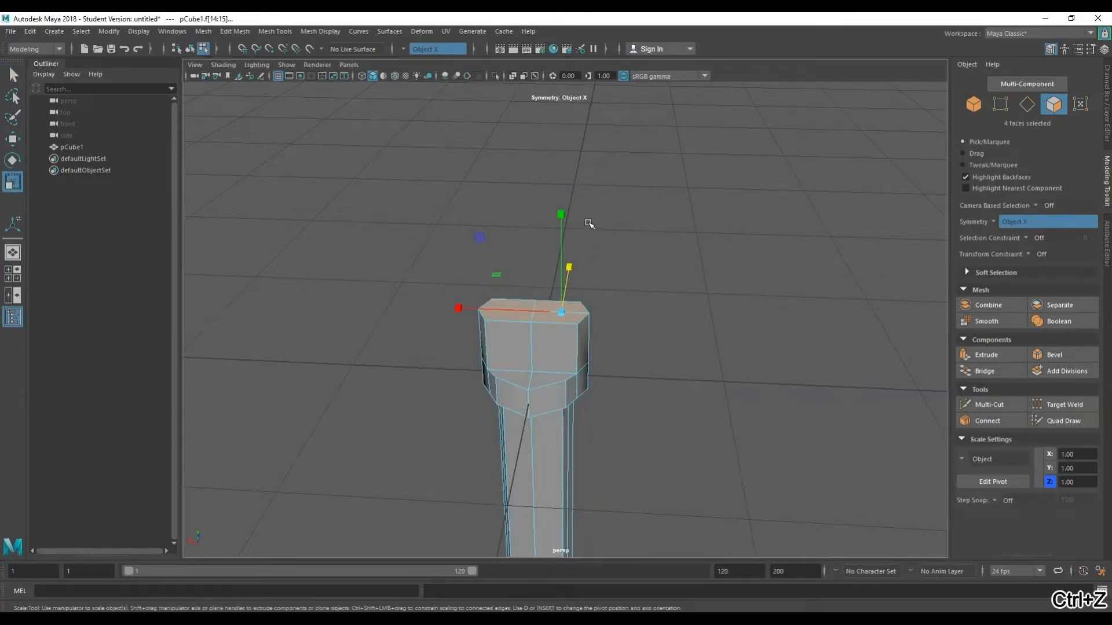
pyautogui.moveTo(591, 223); pyautogui.dragTo(608, 348)
pyautogui.press('w')
pyautogui.moveTo(570, 174); pyautogui.dragTo(569, 195)
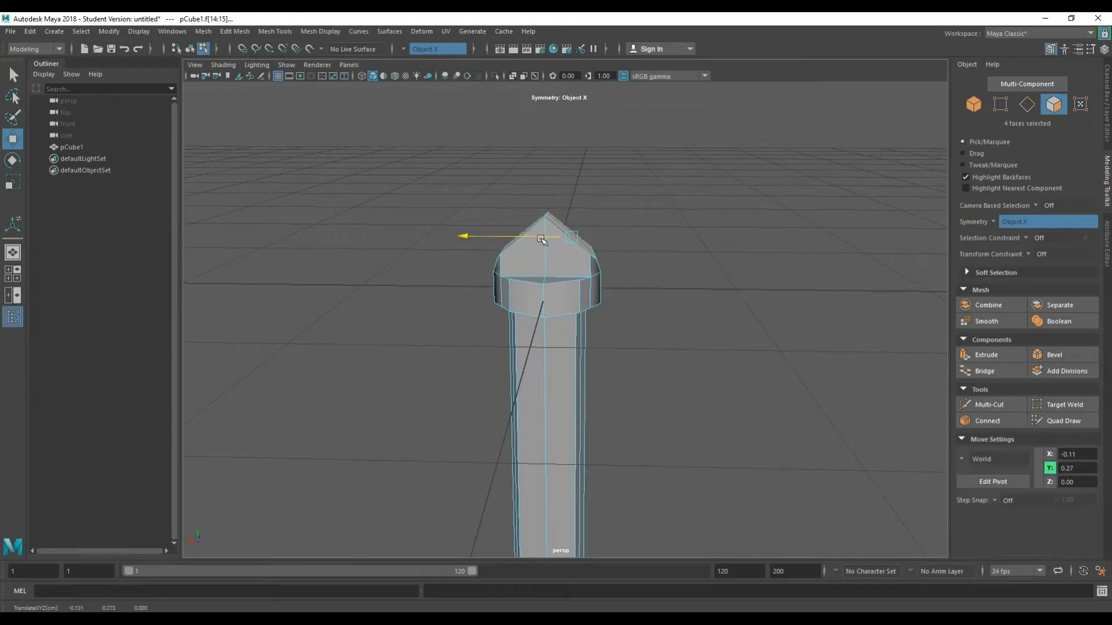
pyautogui.moveTo(545, 241); pyautogui.dragTo(456, 293)
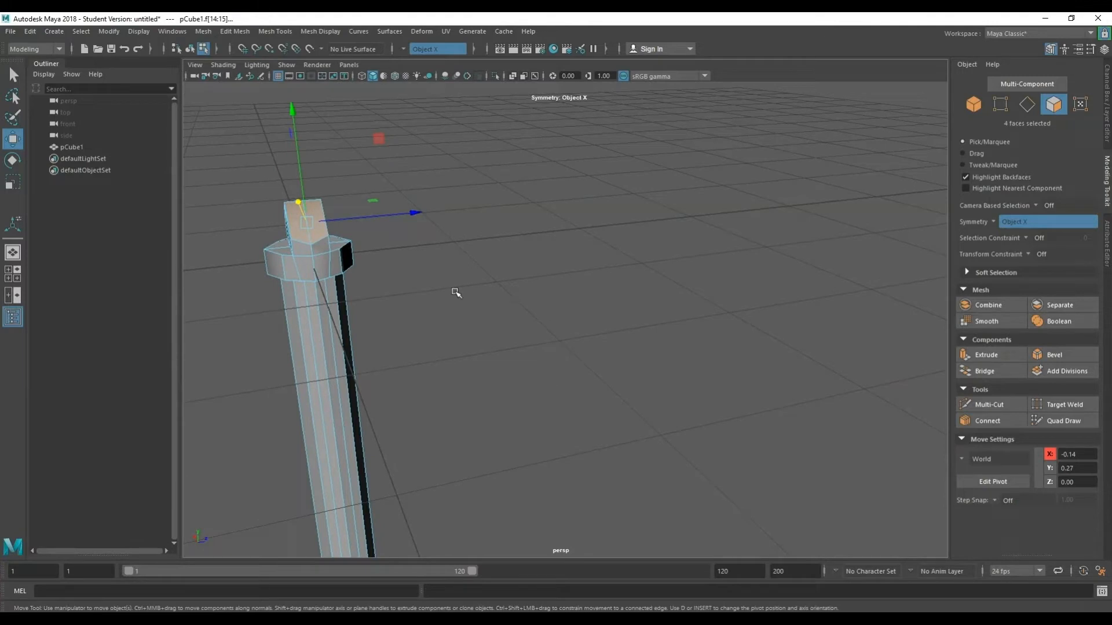
pyautogui.keyDown('alt'); pyautogui.moveTo(464, 252); pyautogui.dragTo(429, 364); pyautogui.keyUp('alt')
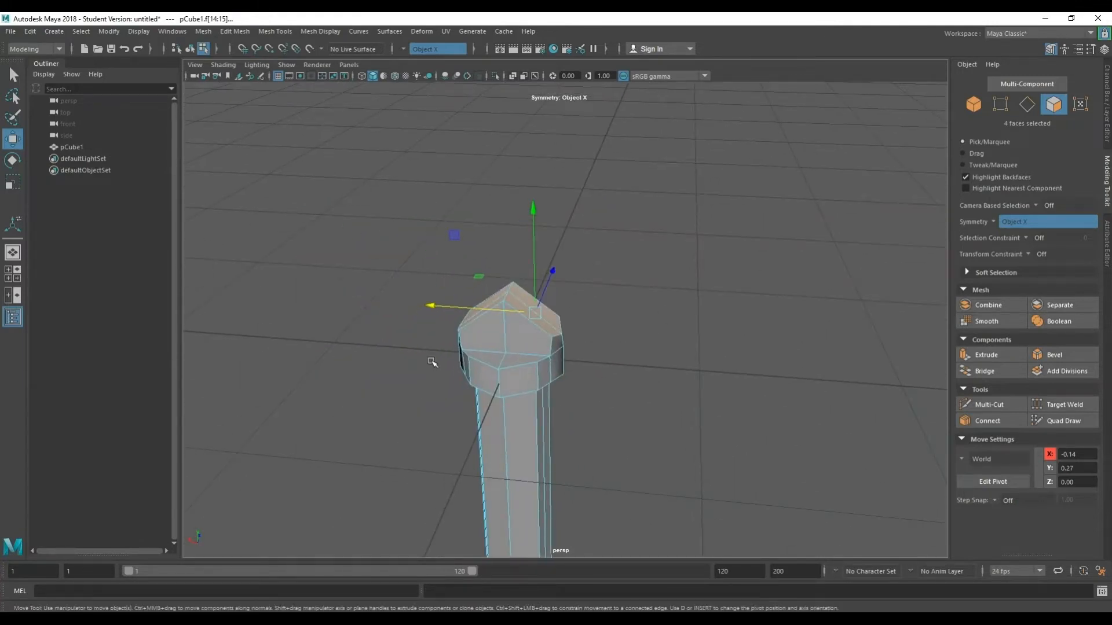
# Insert a mirrored pair of lengthwise edge loops through the head and shaft beside the centre line
pyautogui.moveTo(617, 199); pyautogui.dragTo(616, 167, button='right')
pyautogui.keyDown('alt'); pyautogui.moveTo(558, 295); pyautogui.dragTo(564, 341); pyautogui.keyUp('alt')
pyautogui.keyDown('shift'); pyautogui.moveTo(575, 352); pyautogui.dragTo(571, 400, button='right'); pyautogui.keyUp('shift')
pyautogui.click(592, 359)
pyautogui.keyDown('alt'); pyautogui.moveTo(575, 385); pyautogui.dragTo(548, 387); pyautogui.keyUp('alt')
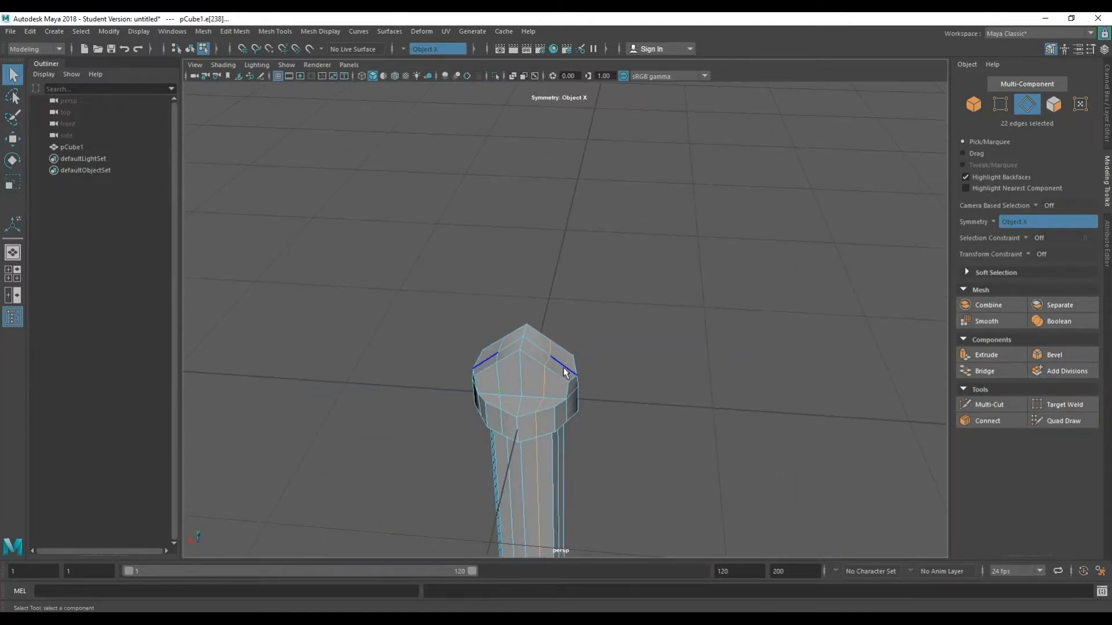
# Select the four short edges of the new loops across the sloped top and slide them toward the peak
pyautogui.click(551, 349)
pyautogui.press('space')
pyautogui.moveTo(484, 381); pyautogui.dragTo(513, 558)
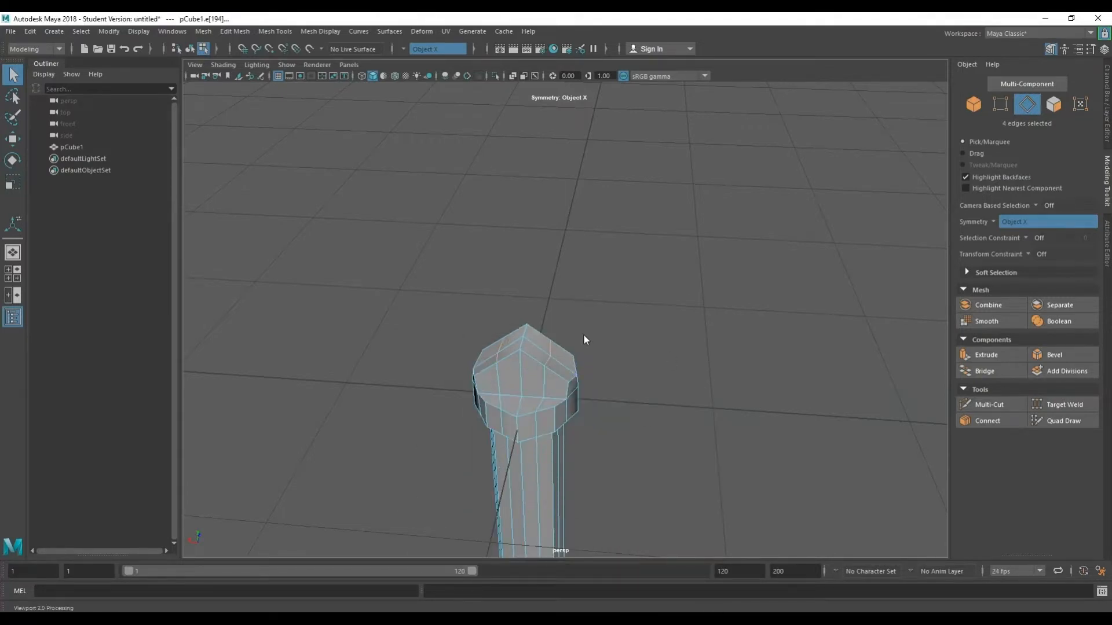
pyautogui.press('space')
pyautogui.moveTo(532, 365); pyautogui.dragTo(575, 542)
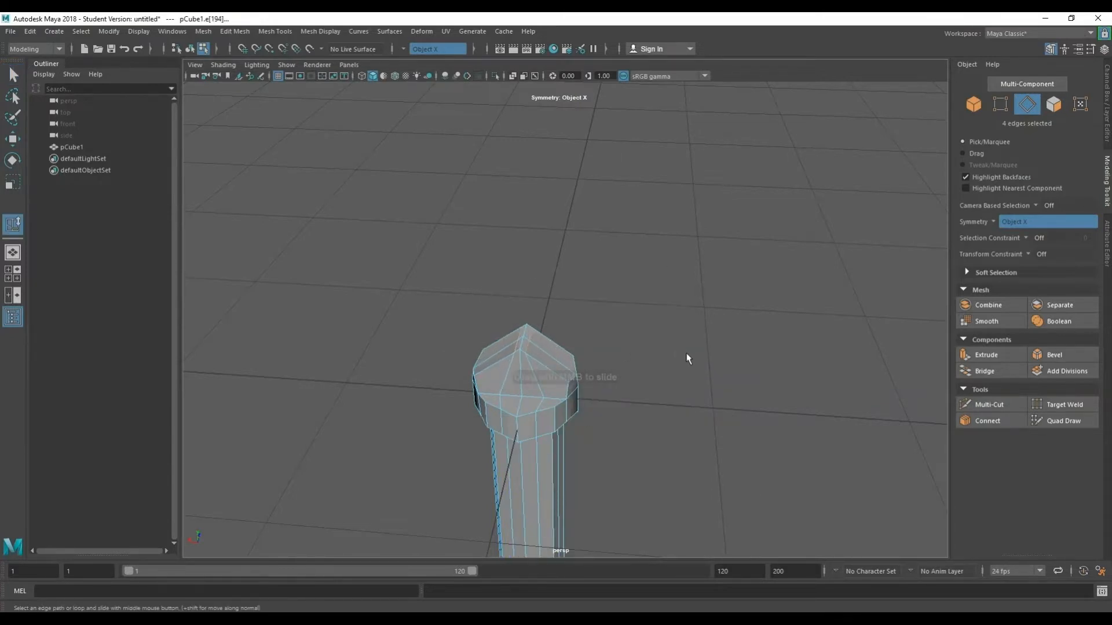
# Select the four outer sloping faces of the head and extrude them outward into two diagonal arms
pyautogui.keyDown('alt'); pyautogui.moveTo(602, 364); pyautogui.dragTo(536, 327); pyautogui.keyUp('alt')
pyautogui.moveTo(595, 226)
pyautogui.keyDown('alt'); pyautogui.mouseDown()
pyautogui.moveTo(589, 218)
pyautogui.moveTo(599, 242)
pyautogui.mouseUp(); pyautogui.keyUp('alt')
pyautogui.moveTo(598, 242); pyautogui.dragTo(599, 267, button='right')
pyautogui.keyDown('alt'); pyautogui.moveTo(598, 267); pyautogui.dragTo(566, 301); pyautogui.keyUp('alt')
pyautogui.press('q')
pyautogui.click(572, 294)
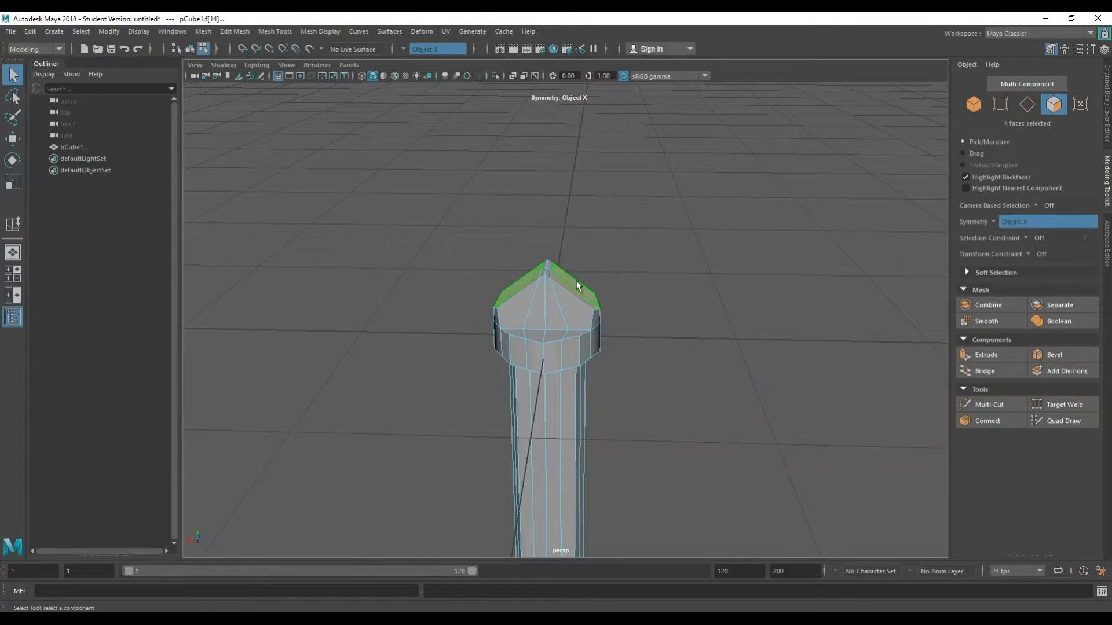
pyautogui.scroll(-3, 582, 287)
pyautogui.hotkey('ctrl', 'e')
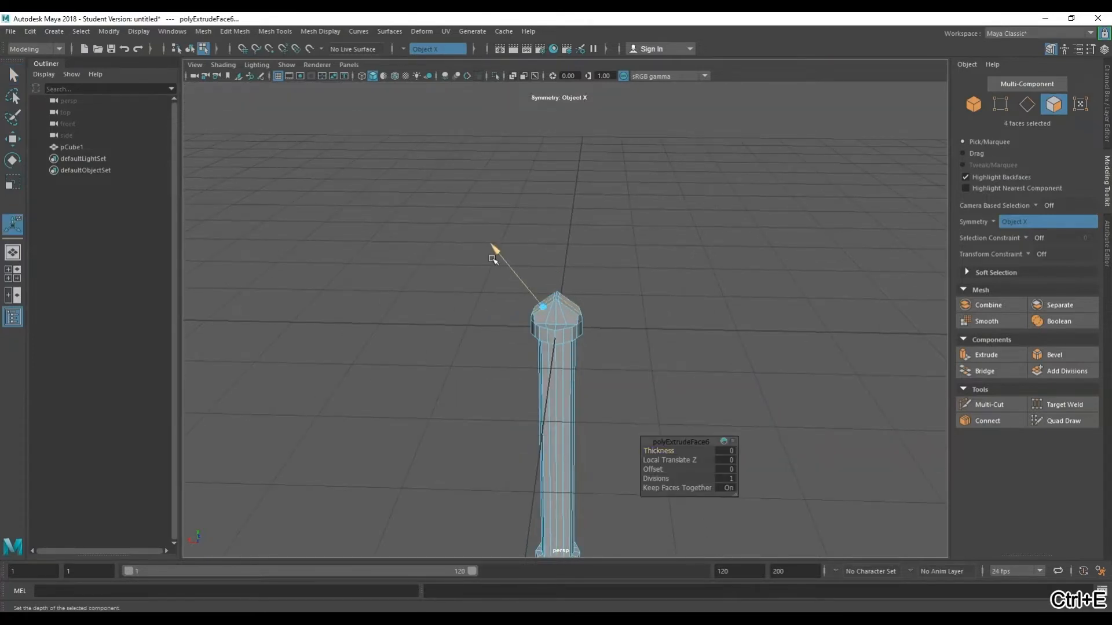
pyautogui.moveTo(493, 257); pyautogui.dragTo(716, 331)
# Try to scale the arm-end faces along Z
pyautogui.press('w')
pyautogui.press('e')
pyautogui.press('r')
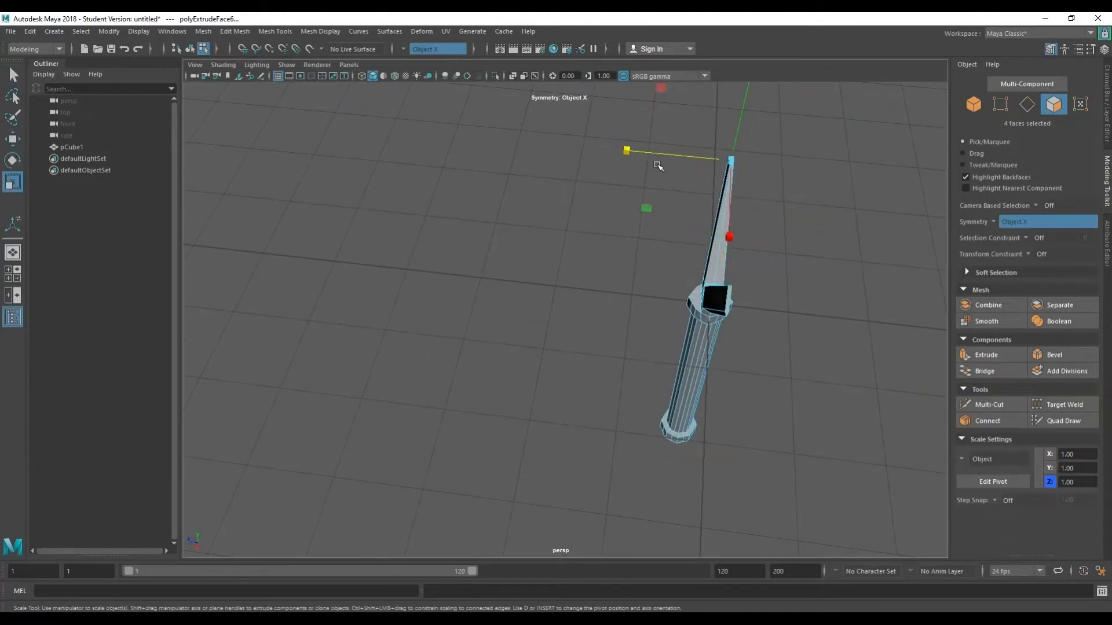
pyautogui.moveTo(655, 157); pyautogui.dragTo(640, 156)
pyautogui.hotkey('ctrl', 'z')
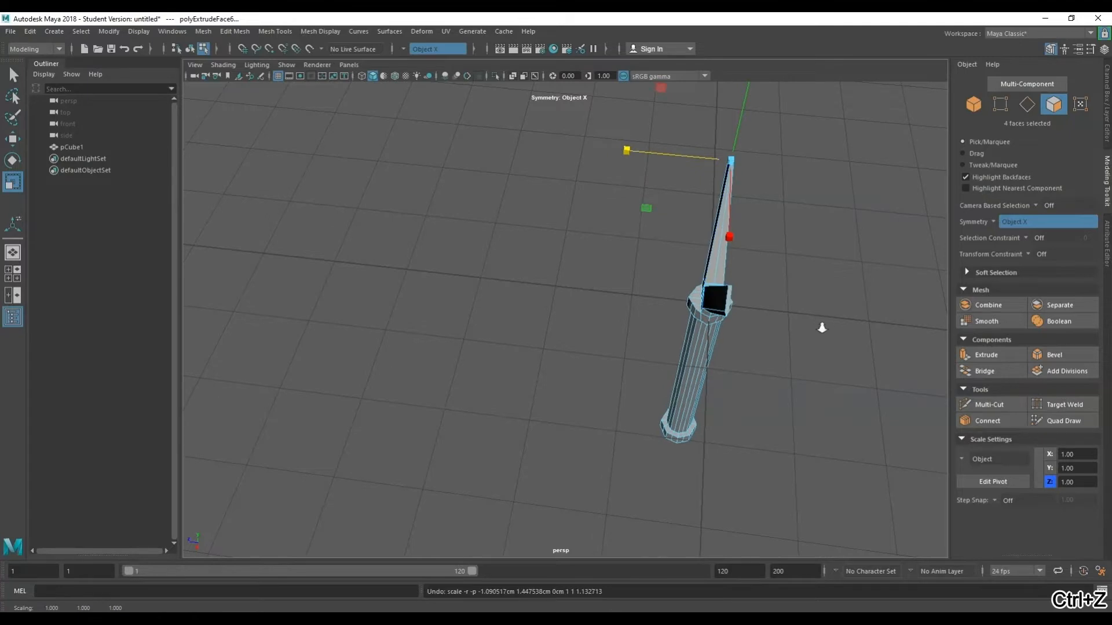
# Select the four arm-end faces and widen them along Z
pyautogui.scroll(4, 773, 314)
pyautogui.keyDown('alt'); pyautogui.moveTo(767, 311); pyautogui.dragTo(728, 310, button='middle'); pyautogui.keyUp('alt')
pyautogui.keyDown('alt'); pyautogui.moveTo(728, 309); pyautogui.dragTo(639, 314); pyautogui.keyUp('alt')
pyautogui.press('q')
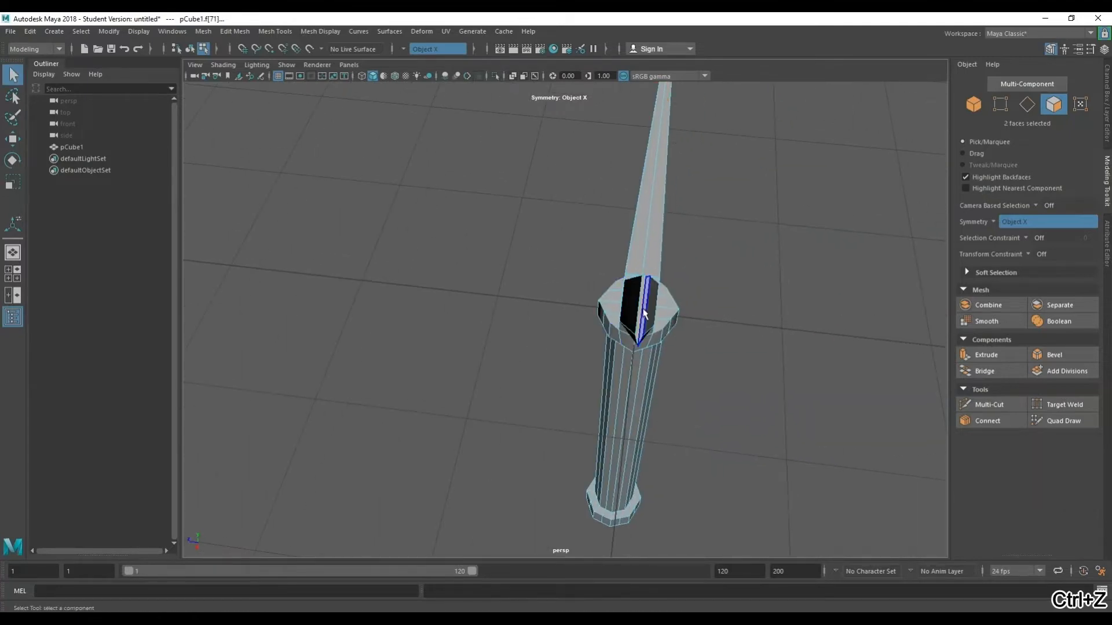
pyautogui.press('e')
pyautogui.press('r')
pyautogui.moveTo(600, 306); pyautogui.dragTo(387, 312)
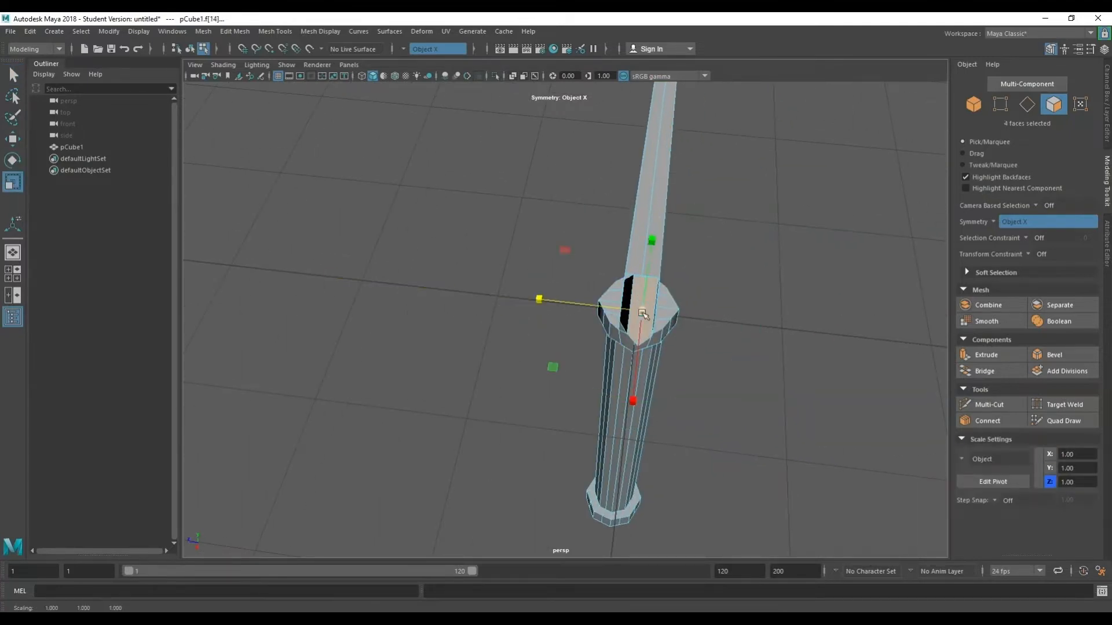
pyautogui.moveTo(586, 305); pyautogui.dragTo(494, 314)
# Reselect the four arm-end faces and lower them along Y in the front view to flatten the arms' slope
pyautogui.keyDown('alt'); pyautogui.moveTo(532, 345); pyautogui.dragTo(389, 348); pyautogui.keyUp('alt')
pyautogui.scroll(-4, 533, 324)
pyautogui.moveTo(678, 183); pyautogui.dragTo(682, 139, button='right')
pyautogui.moveTo(641, 234); pyautogui.dragTo(642, 221, button='right')
pyautogui.click(639, 232)
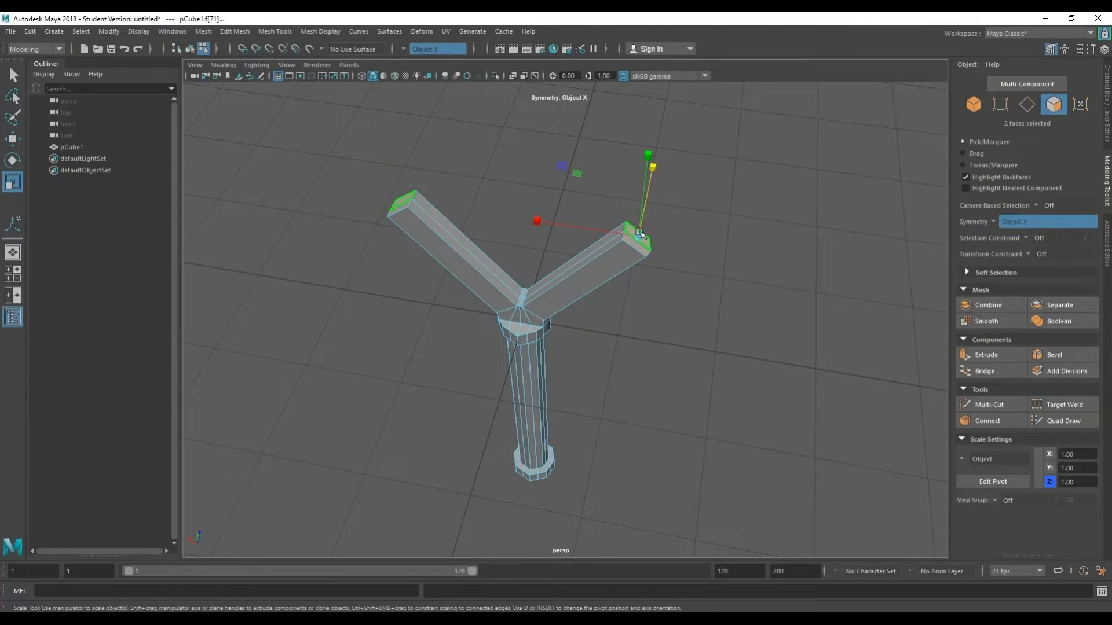
pyautogui.press('q')
pyautogui.keyDown('shift'); pyautogui.click(641, 249); pyautogui.keyUp('shift')
pyautogui.press('w')
pyautogui.keyDown('alt'); pyautogui.moveTo(640, 186); pyautogui.dragTo(667, 183); pyautogui.keyUp('alt')
pyautogui.press('space')
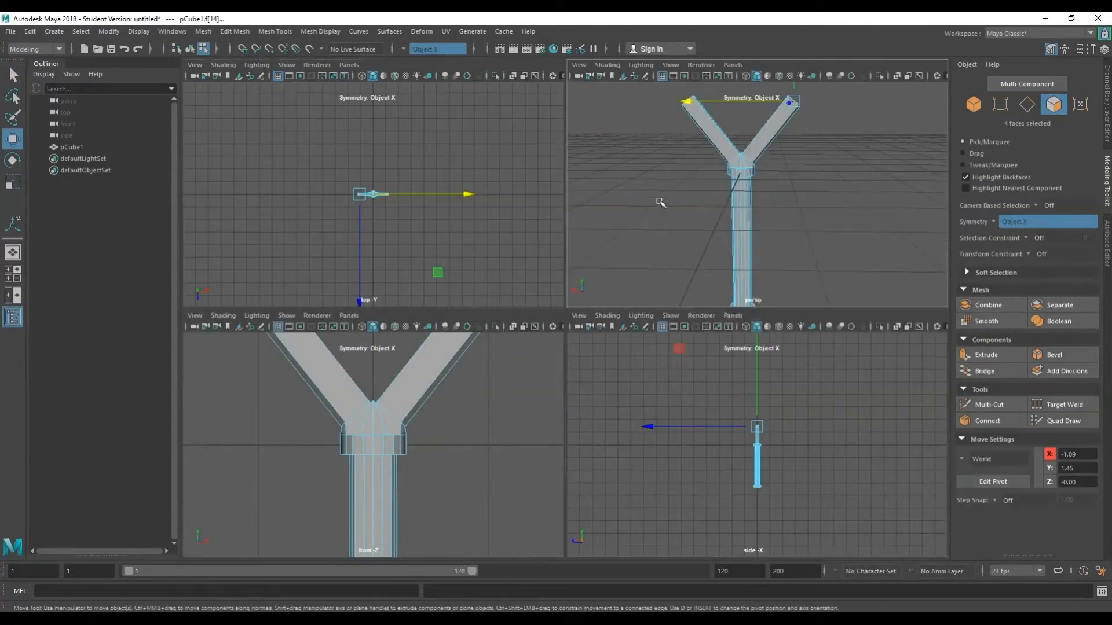
pyautogui.press('space')
pyautogui.keyDown('alt'); pyautogui.moveTo(582, 283); pyautogui.dragTo(590, 362, button='right'); pyautogui.keyUp('alt')
pyautogui.keyDown('alt'); pyautogui.moveTo(590, 362); pyautogui.dragTo(587, 294, button='middle'); pyautogui.keyUp('alt')
pyautogui.keyDown('alt'); pyautogui.moveTo(587, 294); pyautogui.dragTo(611, 165, button='right'); pyautogui.keyUp('alt')
pyautogui.keyDown('alt'); pyautogui.moveTo(607, 186); pyautogui.dragTo(591, 397, button='middle'); pyautogui.keyUp('alt')
pyautogui.moveTo(437, 199); pyautogui.dragTo(440, 284)
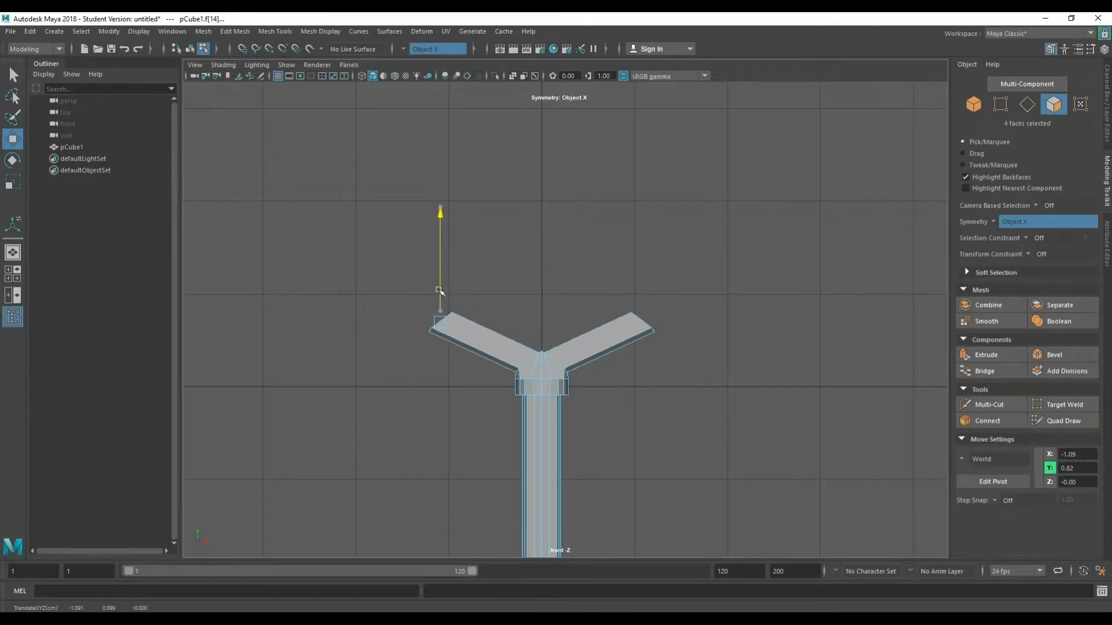
# Rotate the arm-end faces and move them outward along X to lengthen both arms
pyautogui.press('e')
pyautogui.moveTo(496, 235); pyautogui.dragTo(473, 226)
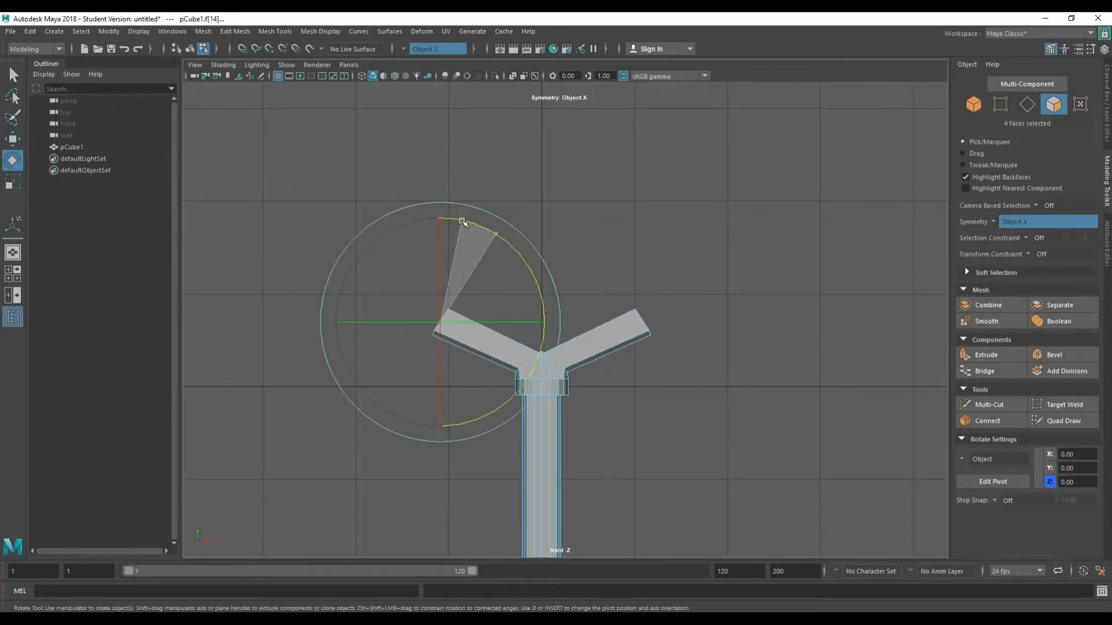
pyautogui.press('w')
pyautogui.moveTo(499, 323); pyautogui.dragTo(424, 328)
# Scale the arm-end faces down so both arms taper toward their tips
pyautogui.press('e')
pyautogui.press('r')
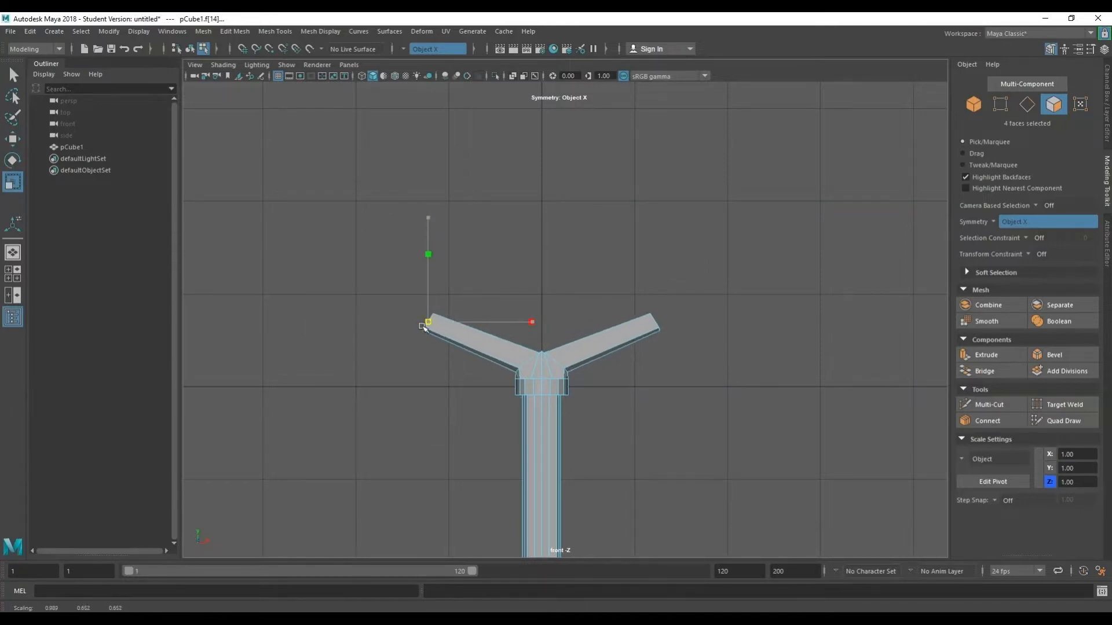
pyautogui.moveTo(423, 327); pyautogui.dragTo(423, 327)
pyautogui.keyDown('alt'); pyautogui.moveTo(523, 353); pyautogui.dragTo(556, 354); pyautogui.keyUp('alt')
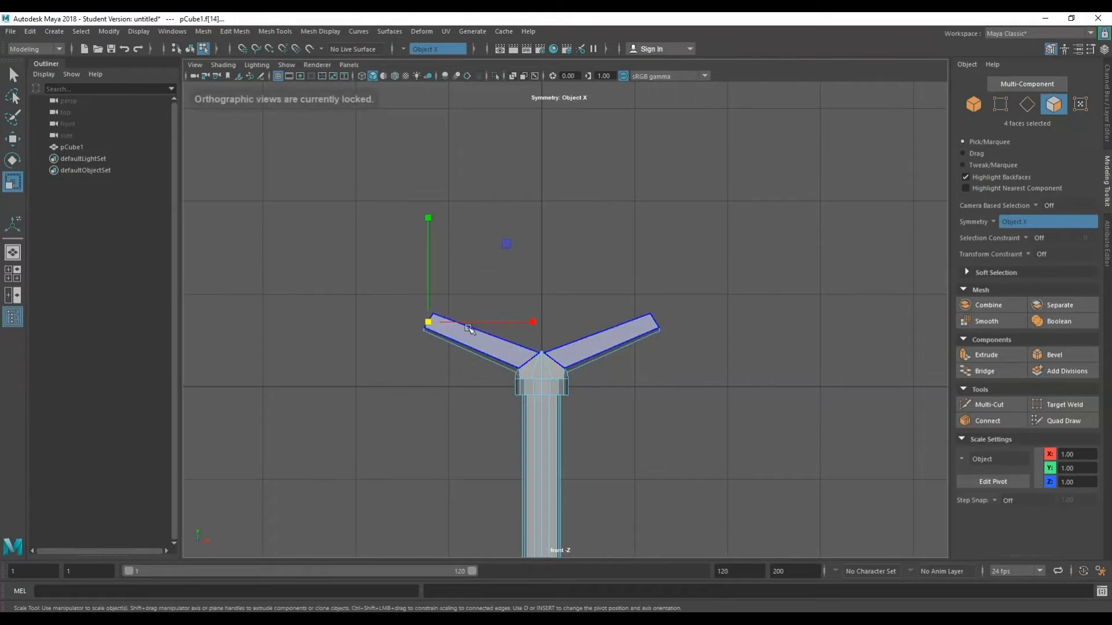
# Extrude the arm-end faces into another short segment and lower the new tips to about Y 0.84
pyautogui.hotkey('ctrl', 'e')
pyautogui.moveTo(707, 299); pyautogui.dragTo(739, 284)
pyautogui.press('w')
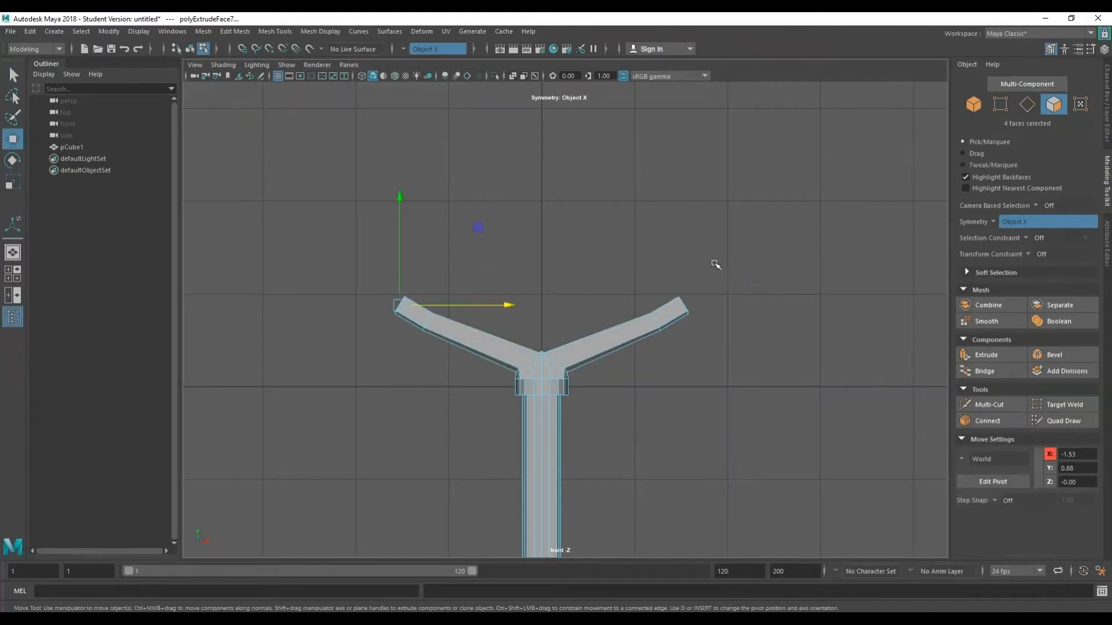
pyautogui.moveTo(402, 253); pyautogui.dragTo(399, 265)
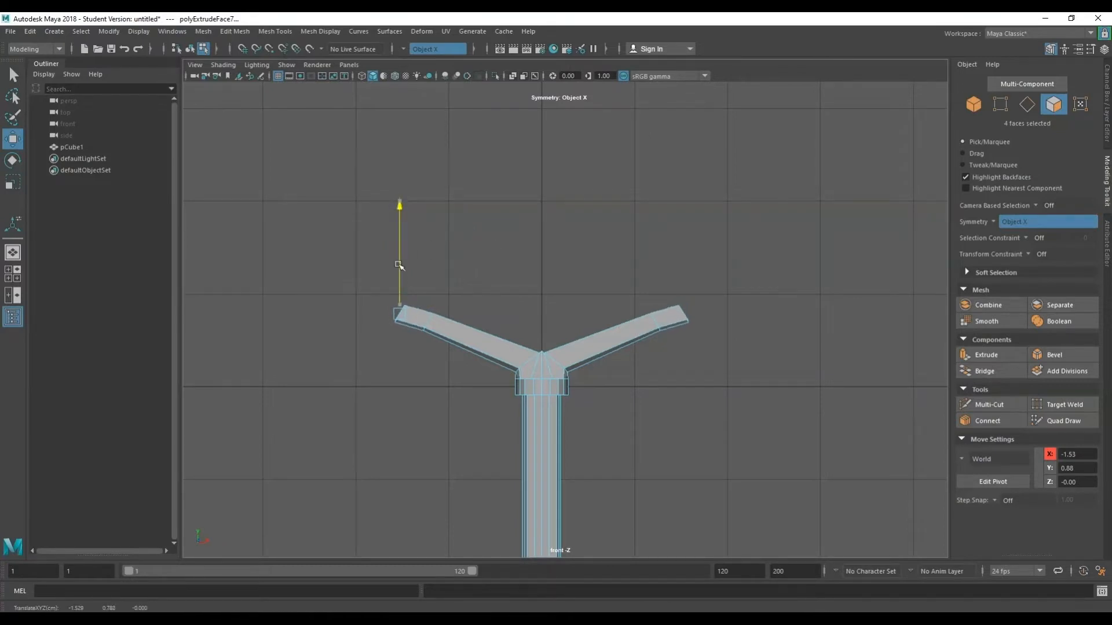
# Inspect the two-armed shape from several angles, closing in on the joint between the arms and the collar
pyautogui.scroll(-6, 579, 339)
pyautogui.keyDown('alt'); pyautogui.moveTo(596, 352); pyautogui.dragTo(594, 282, button='middle'); pyautogui.keyUp('alt')
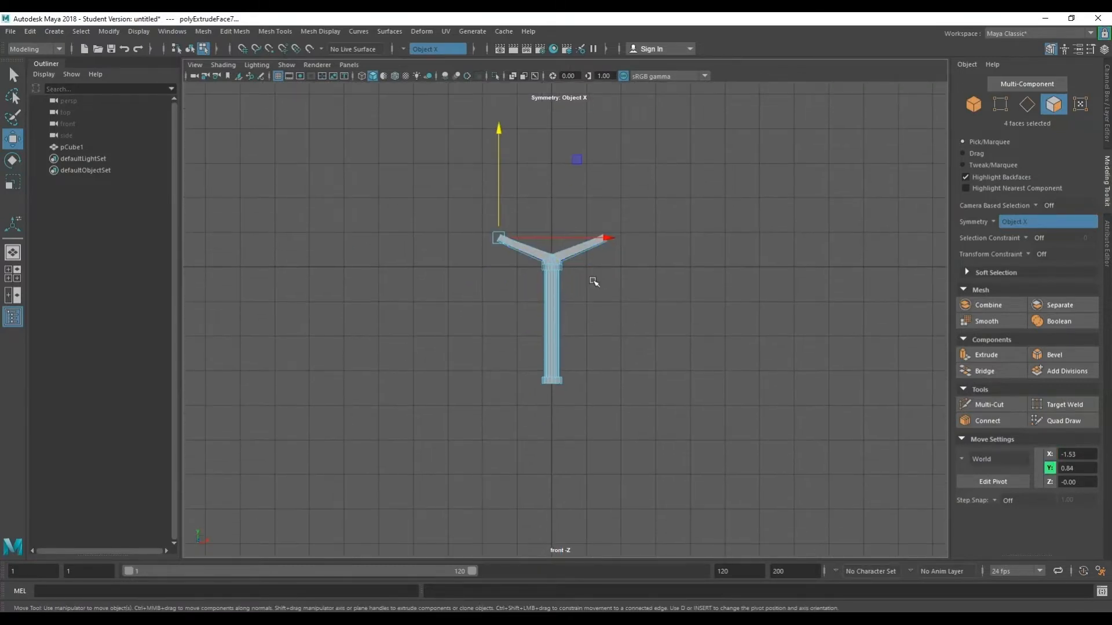
pyautogui.scroll(3, 594, 282)
pyautogui.press('space')
pyautogui.press('space')
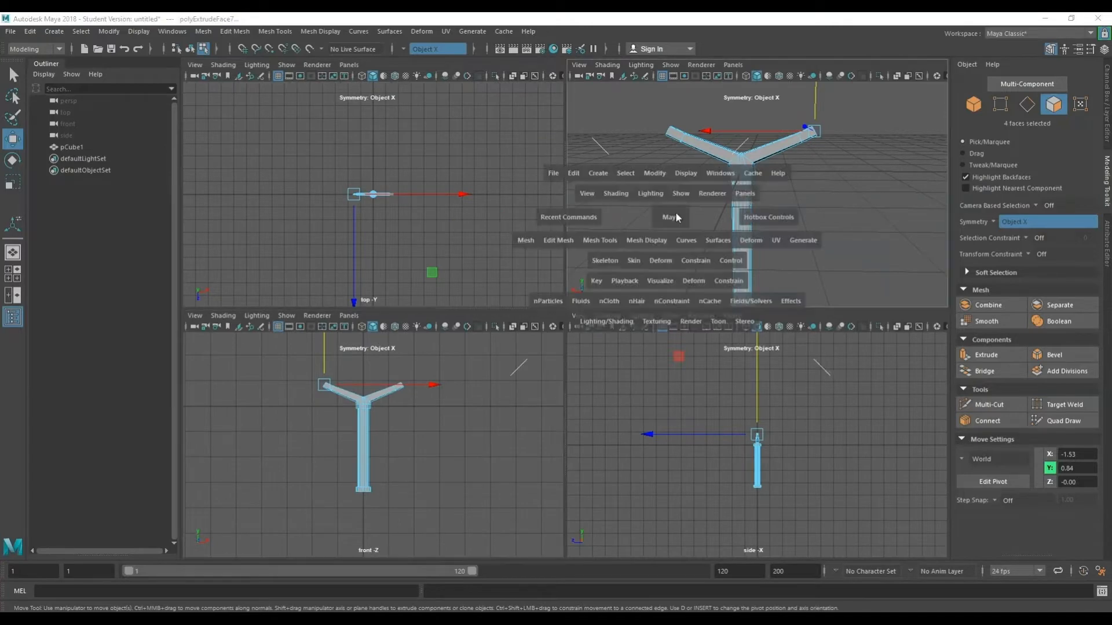
pyautogui.keyDown('alt'); pyautogui.moveTo(662, 246); pyautogui.dragTo(392, 255); pyautogui.keyUp('alt')
pyautogui.keyDown('alt'); pyautogui.moveTo(392, 255); pyautogui.dragTo(554, 223, button='right'); pyautogui.keyUp('alt')
pyautogui.keyDown('alt'); pyautogui.moveTo(553, 223); pyautogui.dragTo(503, 231); pyautogui.keyUp('alt')
pyautogui.keyDown('alt'); pyautogui.moveTo(712, 243); pyautogui.dragTo(654, 261); pyautogui.keyUp('alt')
pyautogui.moveTo(655, 263); pyautogui.dragTo(655, 281, button='right')
pyautogui.moveTo(655, 281)
pyautogui.keyDown('alt'); pyautogui.mouseDown()
pyautogui.moveTo(620, 249)
pyautogui.moveTo(559, 248)
pyautogui.moveTo(516, 292)
pyautogui.moveTo(524, 316)
pyautogui.moveTo(550, 316)
pyautogui.moveTo(608, 281)
pyautogui.moveTo(637, 279)
pyautogui.mouseUp(); pyautogui.keyUp('alt')
pyautogui.scroll(6, 634, 280)
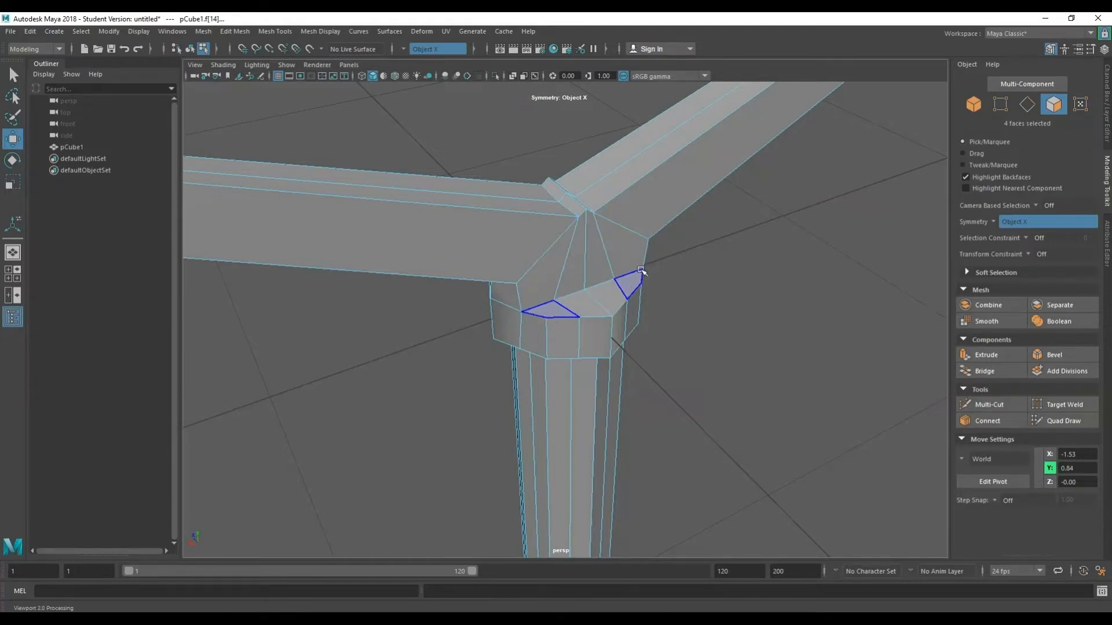
# Try to merge a vertex on the upper collar's rim with the Target Weld tool
pyautogui.moveTo(719, 273); pyautogui.dragTo(666, 273, button='right')
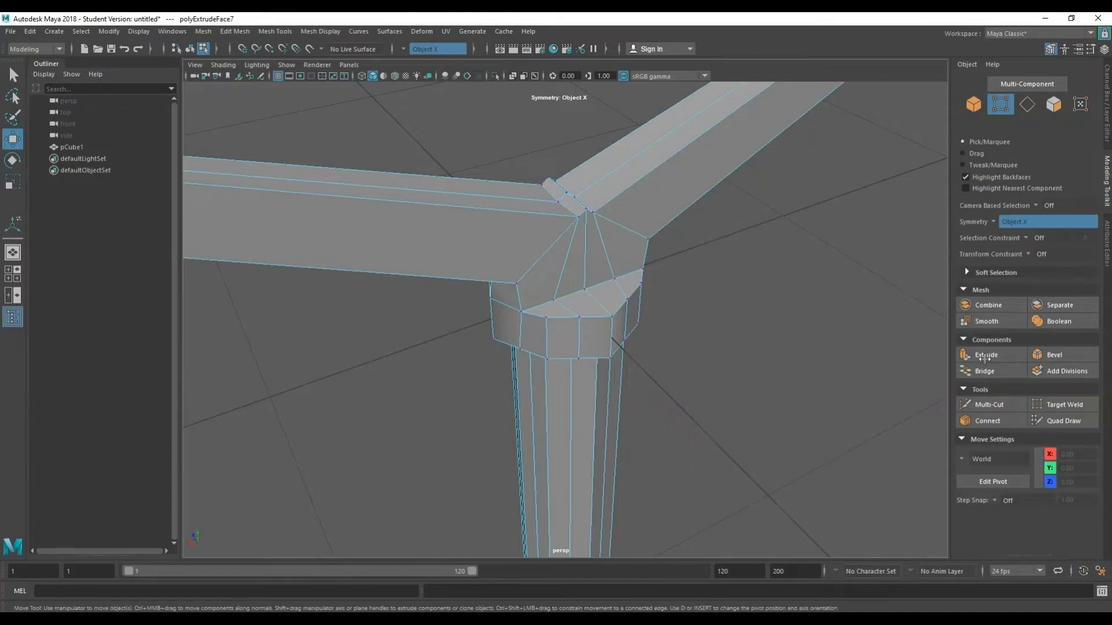
pyautogui.click(1057, 402)
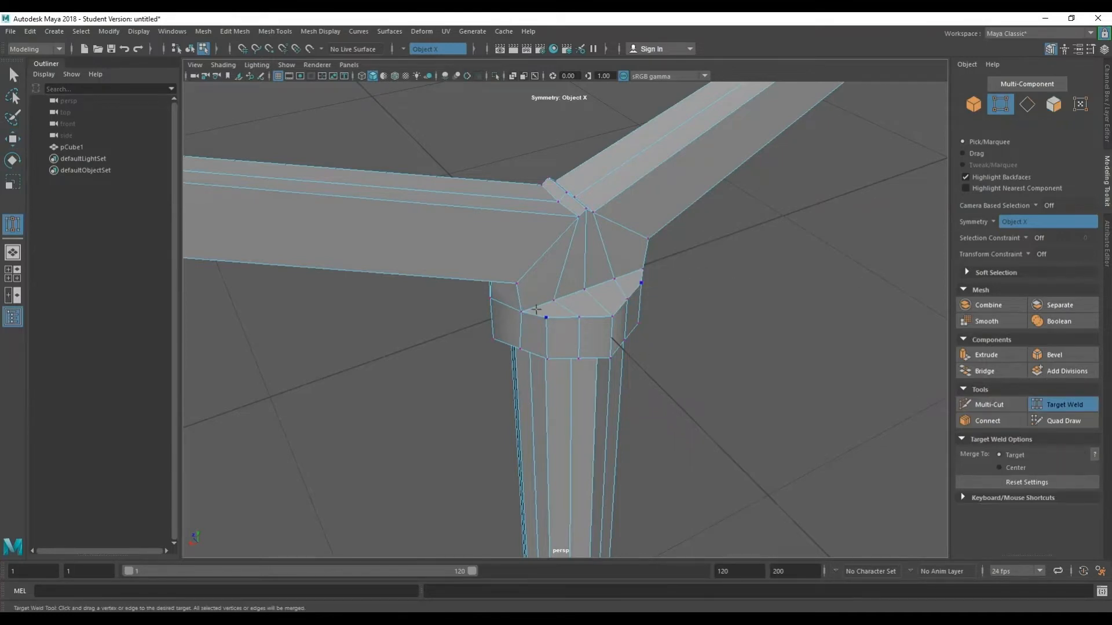
pyautogui.moveTo(546, 327); pyautogui.dragTo(679, 280)
pyautogui.hotkey('ctrl', 'z')
pyautogui.hotkey('ctrl', 'z')
pyautogui.hotkey('ctrl', 'z')
pyautogui.hotkey('ctrl', 'z')
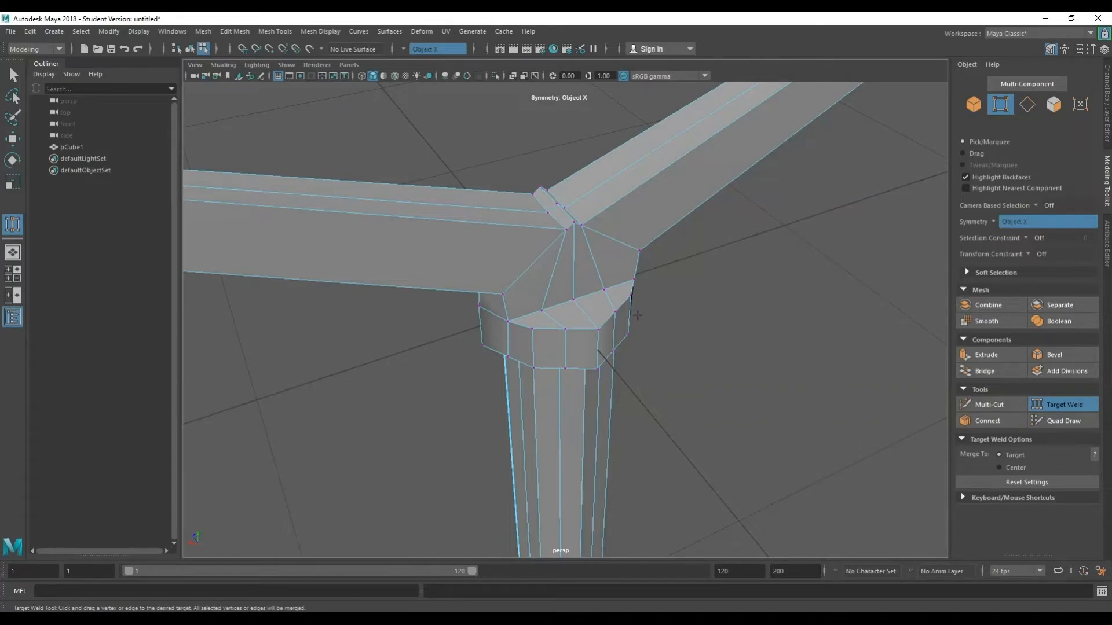
# Target-weld the upper collar's rim vertices onto the neighbouring vertices at the head's base on one side
pyautogui.keyDown('alt'); pyautogui.moveTo(597, 346); pyautogui.dragTo(570, 363); pyautogui.keyUp('alt')
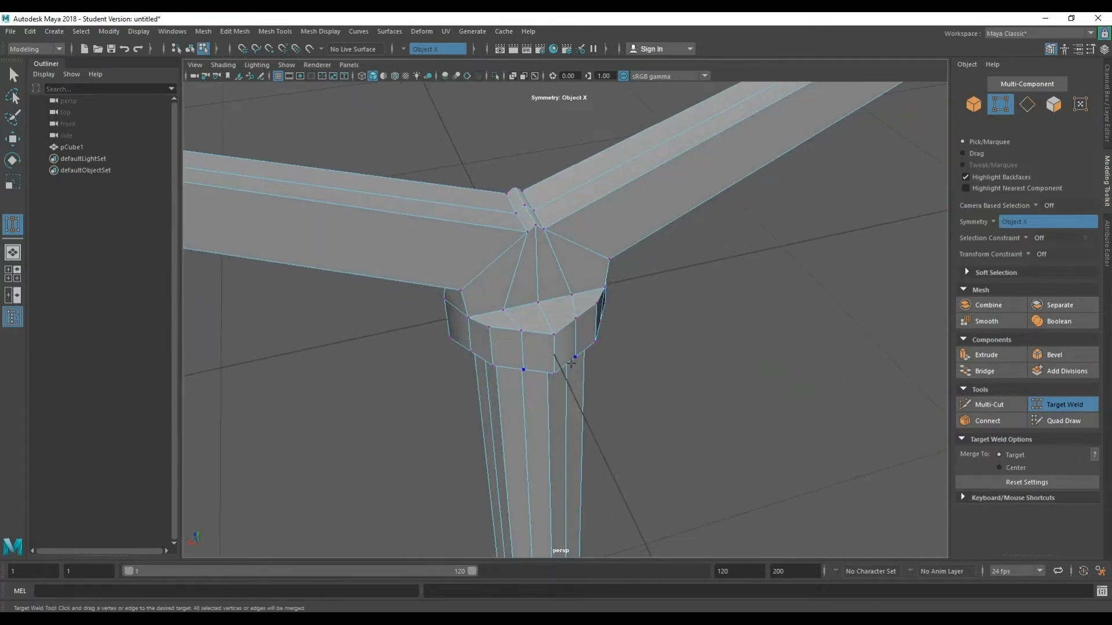
pyautogui.press('q')
pyautogui.moveTo(669, 293); pyautogui.dragTo(633, 297, button='right')
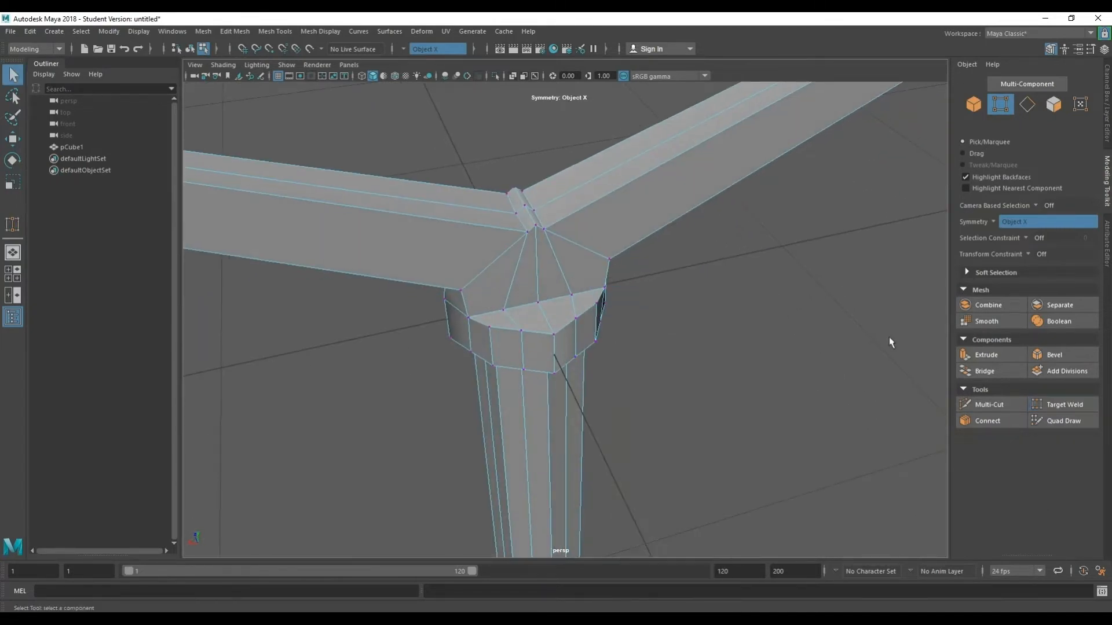
pyautogui.click(1060, 405)
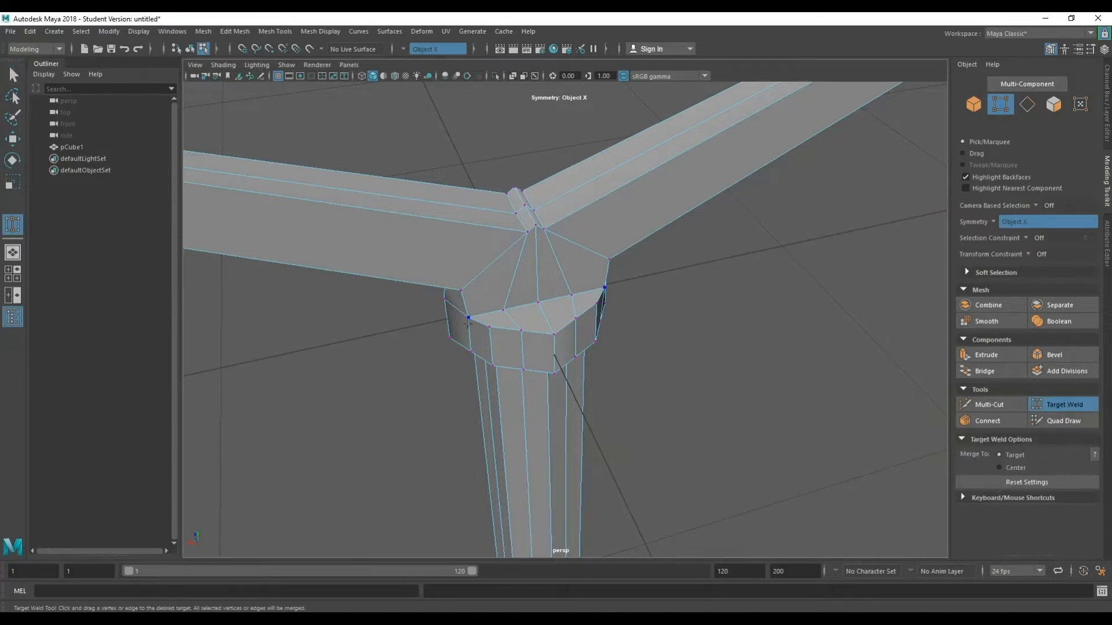
pyautogui.moveTo(478, 327); pyautogui.dragTo(554, 334)
pyautogui.click(511, 327)
# Weld the remaining rim vertices on the other side of the upper collar and merge the middle vertices between the arms
pyautogui.keyDown('alt'); pyautogui.moveTo(554, 334); pyautogui.dragTo(643, 367); pyautogui.keyUp('alt')
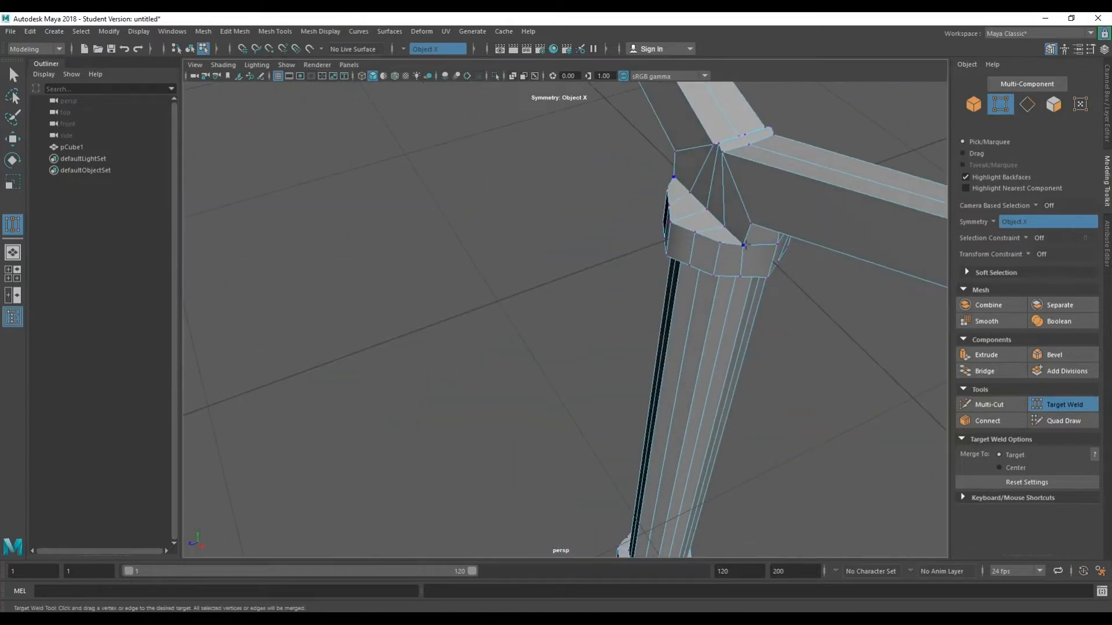
pyautogui.moveTo(732, 245); pyautogui.dragTo(714, 199)
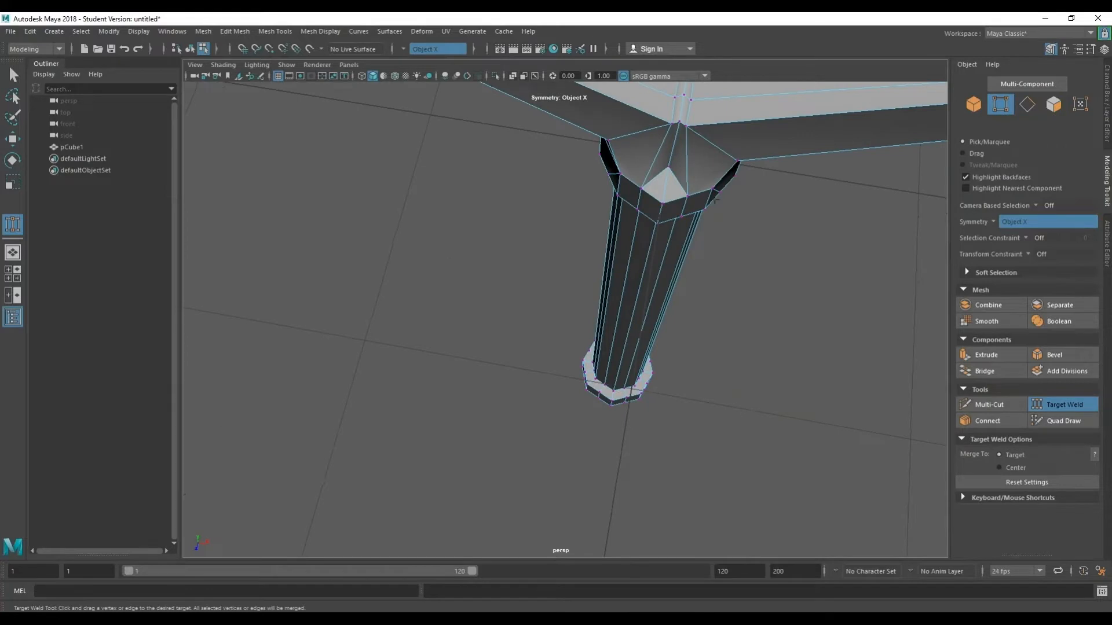
pyautogui.scroll(6, 667, 167)
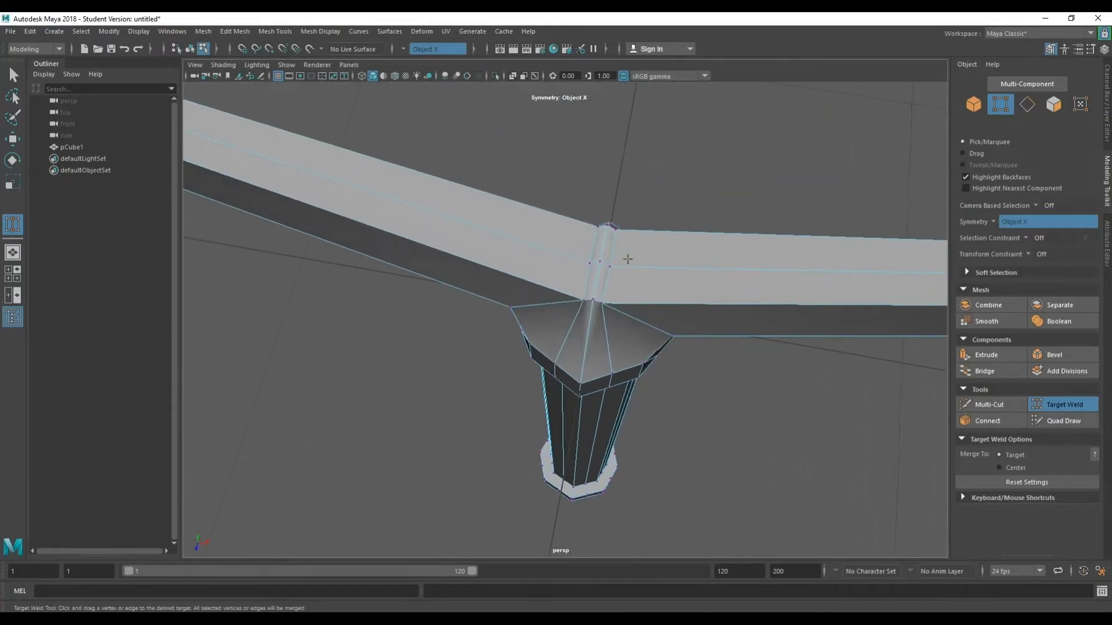
pyautogui.click(649, 176)
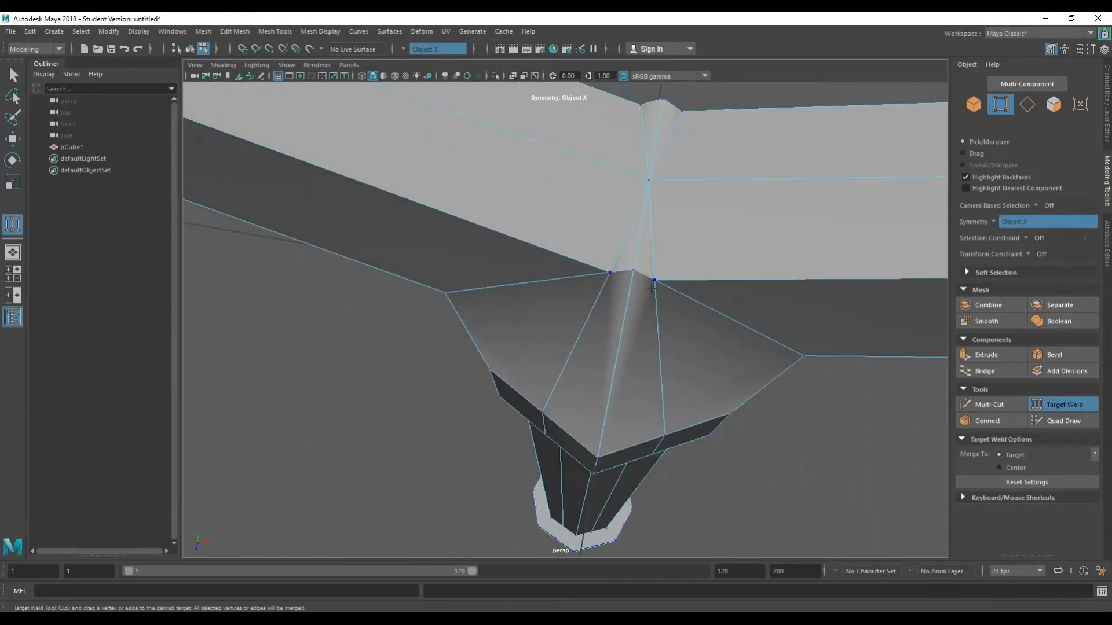
# Finish merging the two side vertices onto the middle vertex below the arms' junction, and return to object selection mode
pyautogui.click(636, 270)
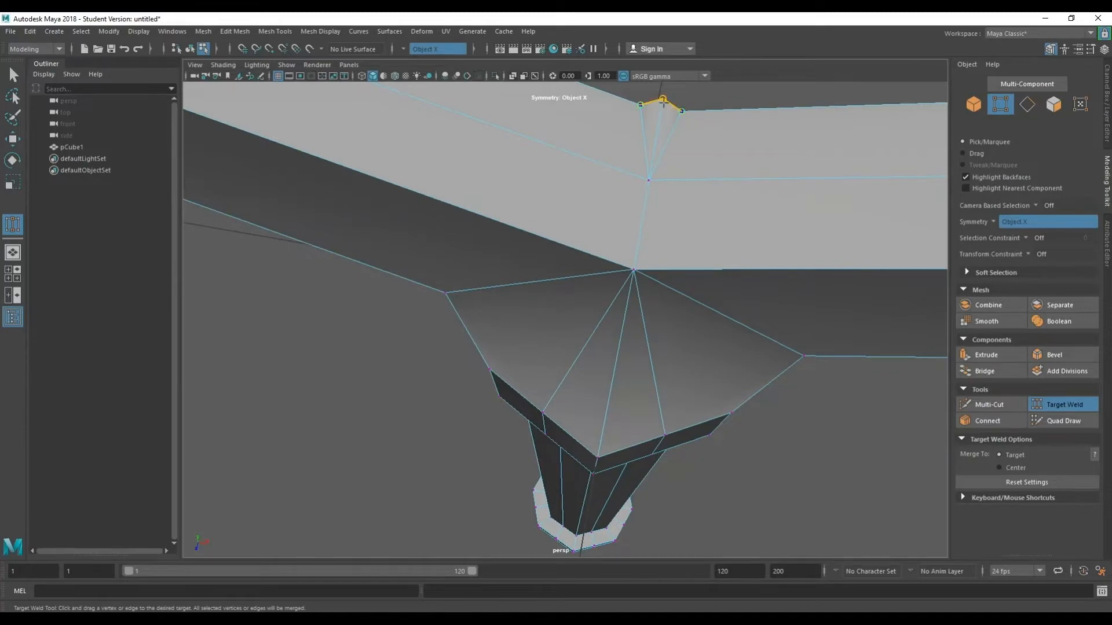
pyautogui.scroll(-5, 663, 103)
pyautogui.keyDown('alt'); pyautogui.moveTo(735, 324); pyautogui.dragTo(392, 240); pyautogui.keyUp('alt')
pyautogui.scroll(-5, 634, 240)
pyautogui.keyDown('alt'); pyautogui.moveTo(634, 240); pyautogui.dragTo(637, 296); pyautogui.keyUp('alt')
pyautogui.moveTo(665, 237); pyautogui.dragTo(724, 214, button='right')
pyautogui.keyDown('alt'); pyautogui.moveTo(724, 214); pyautogui.dragTo(586, 293); pyautogui.keyUp('alt')
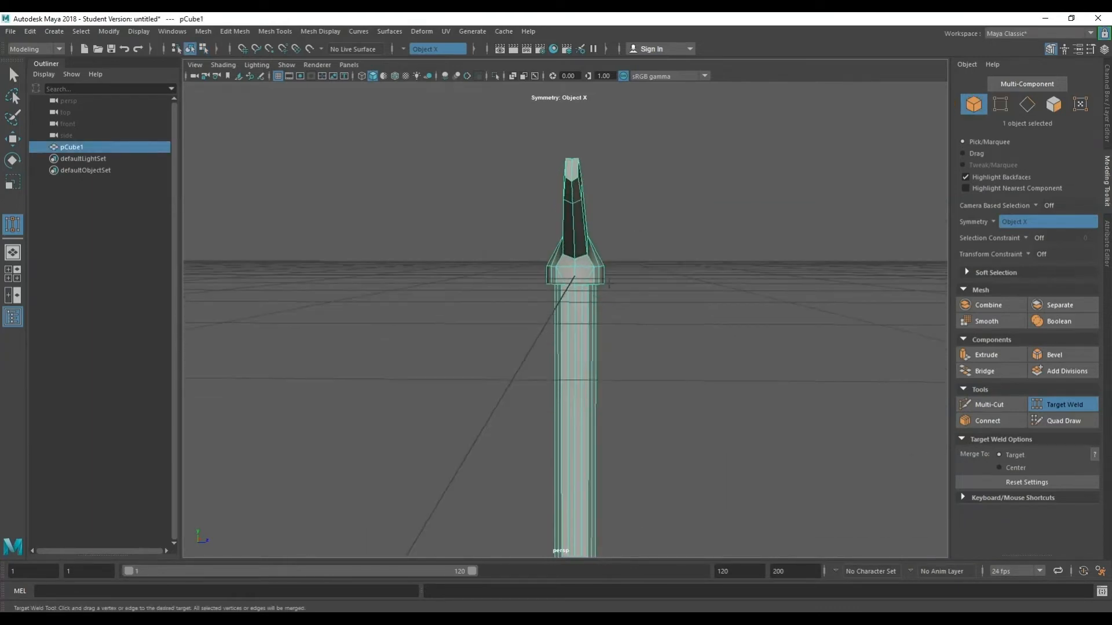
# Scale the whole model slimmer, to about 0.29 in Z and 0.32 in X
pyautogui.scroll(-4, 611, 292)
pyautogui.keyDown('alt'); pyautogui.moveTo(548, 362); pyautogui.dragTo(576, 350); pyautogui.keyUp('alt')
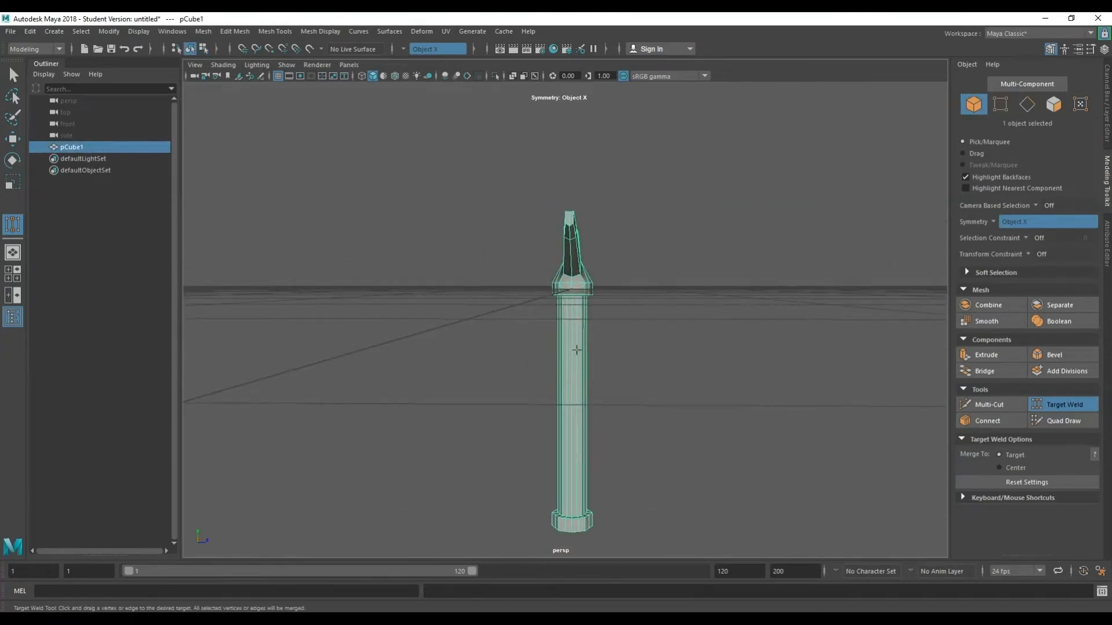
pyautogui.click(579, 339)
pyautogui.press('q')
pyautogui.click(578, 328)
pyautogui.press('w')
pyautogui.press('r')
pyautogui.moveTo(626, 292); pyautogui.dragTo(510, 361)
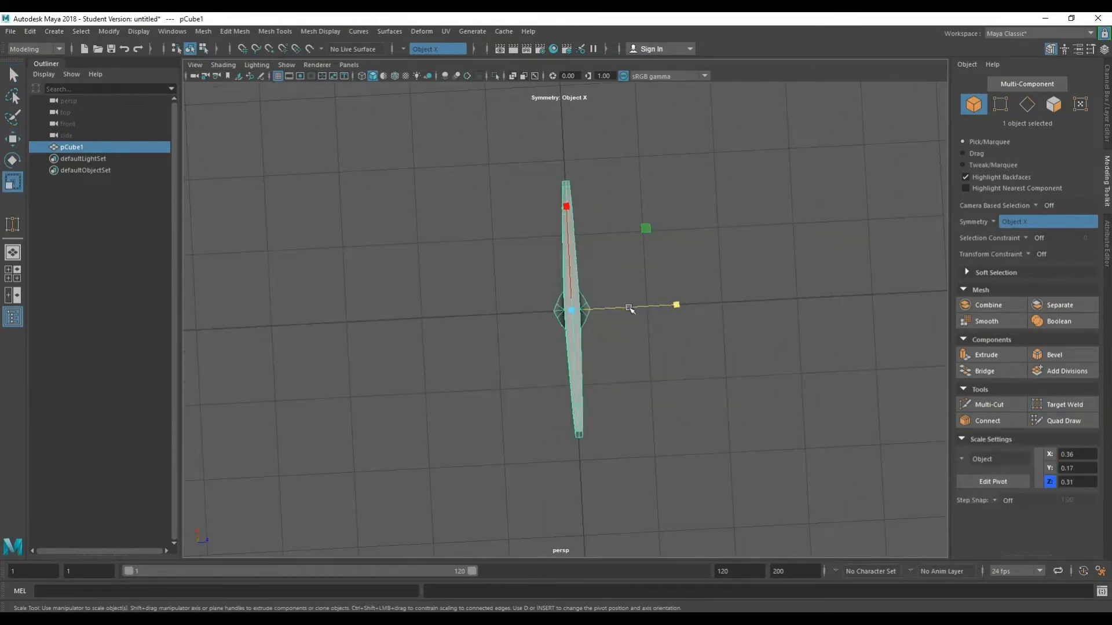
pyautogui.moveTo(654, 308); pyautogui.dragTo(474, 299)
pyautogui.keyDown('alt'); pyautogui.moveTo(491, 301); pyautogui.dragTo(500, 429); pyautogui.keyUp('alt')
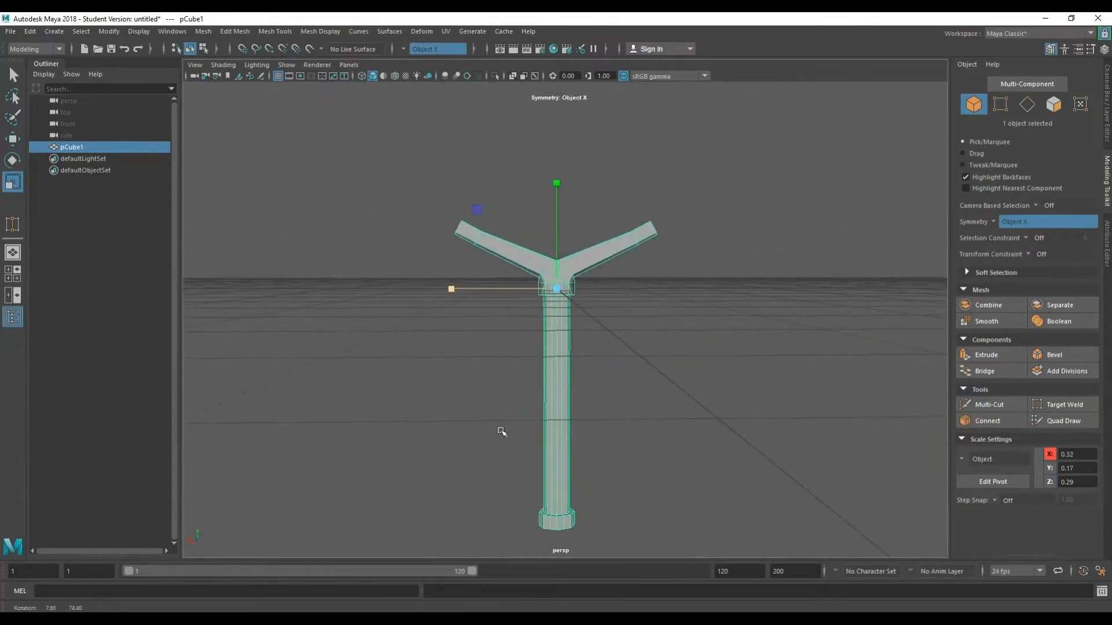
# Extrude the four upper faces along the arms' inner sections and raise them to about 1.26 in Y
pyautogui.scroll(3, 530, 410)
pyautogui.keyDown('alt'); pyautogui.moveTo(603, 394); pyautogui.dragTo(550, 391); pyautogui.keyUp('alt')
pyautogui.scroll(-6, 596, 327)
pyautogui.keyDown('alt'); pyautogui.moveTo(599, 325); pyautogui.dragTo(610, 352); pyautogui.keyUp('alt')
pyautogui.scroll(5, 606, 267)
pyautogui.moveTo(606, 268)
pyautogui.keyDown('alt'); pyautogui.mouseDown()
pyautogui.moveTo(598, 315)
pyautogui.moveTo(595, 268)
pyautogui.mouseUp(); pyautogui.keyUp('alt')
pyautogui.rightClick(596, 268)
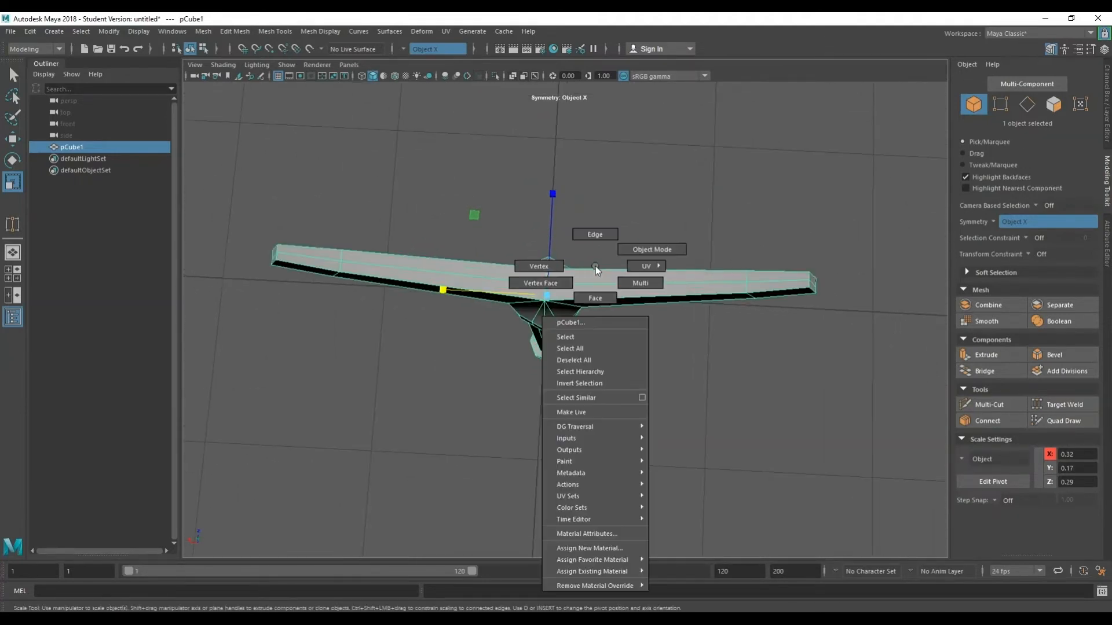
pyautogui.moveTo(595, 299); pyautogui.dragTo(595, 300, button='right')
pyautogui.click(589, 279)
pyautogui.keyDown('shift'); pyautogui.click(585, 294); pyautogui.keyUp('shift')
pyautogui.keyDown('alt'); pyautogui.moveTo(631, 321); pyautogui.dragTo(641, 348); pyautogui.keyUp('alt')
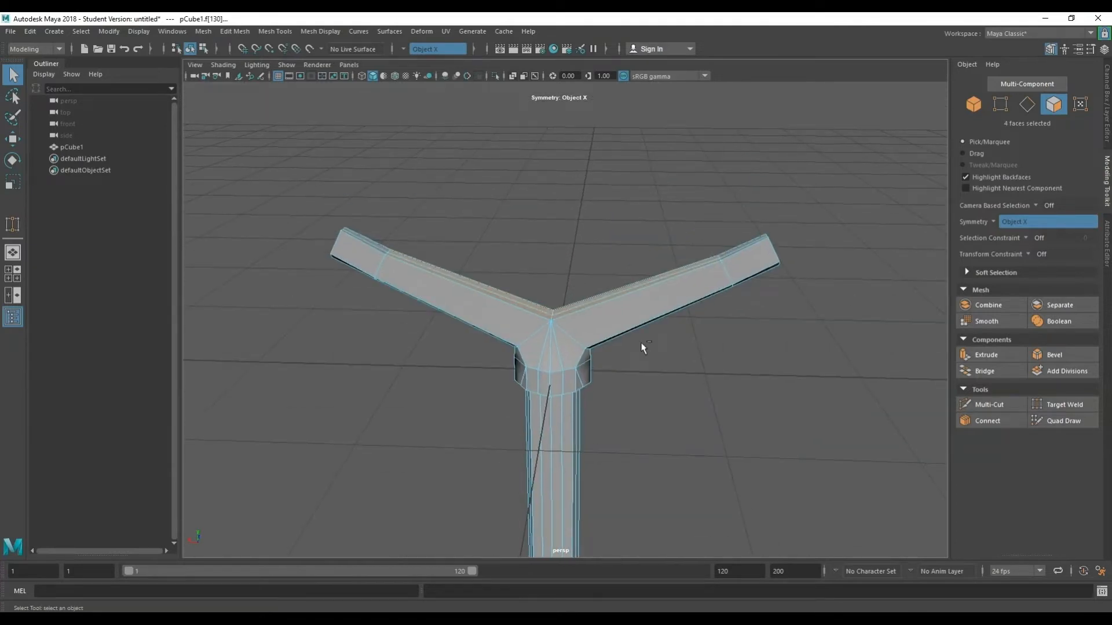
pyautogui.hotkey('ctrl', 'e')
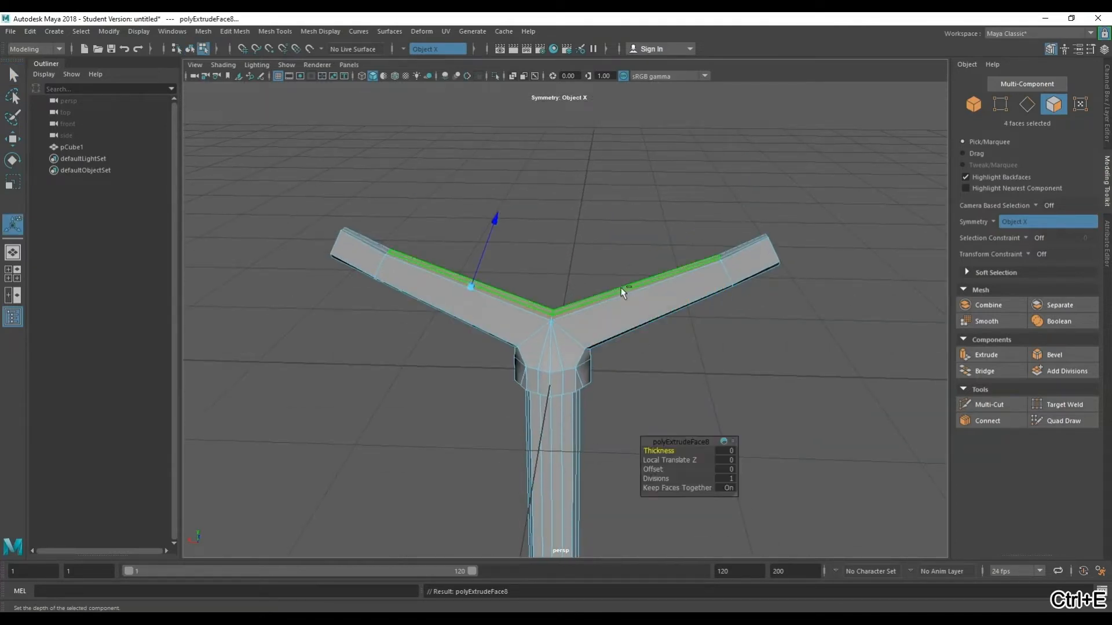
pyautogui.press('w')
pyautogui.moveTo(632, 241); pyautogui.dragTo(641, 137)
# Raise the extruded faces to about 6.95 in Y to form a long blade above the guard
pyautogui.scroll(-3, 584, 337)
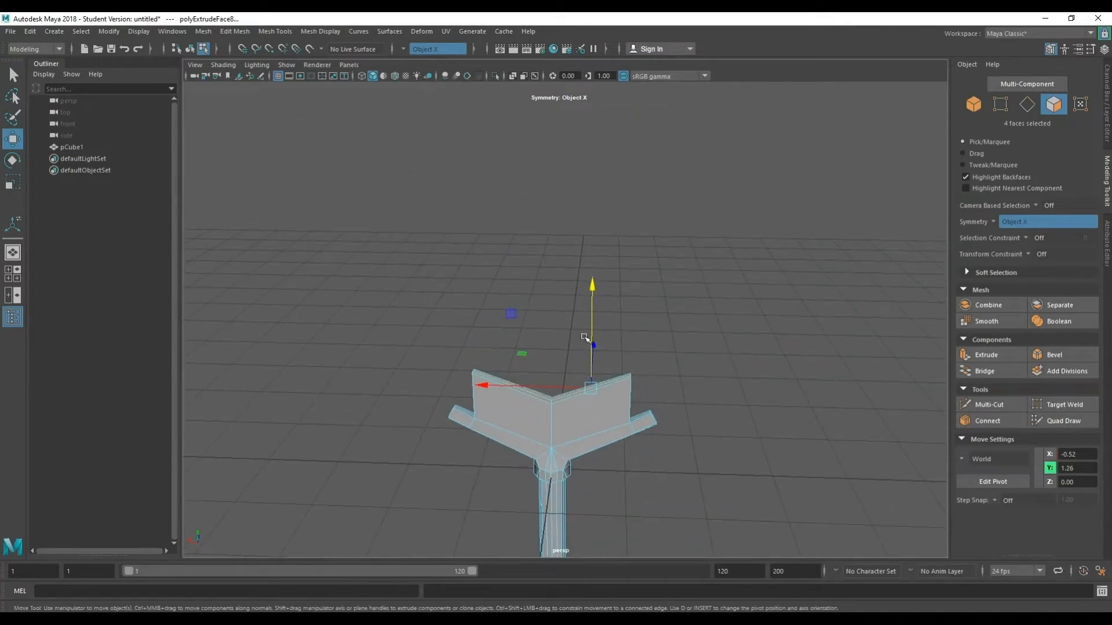
pyautogui.moveTo(585, 338); pyautogui.dragTo(596, 81)
pyautogui.keyDown('alt'); pyautogui.moveTo(639, 216); pyautogui.dragTo(587, 269); pyautogui.keyUp('alt')
pyautogui.scroll(-3, 602, 409)
pyautogui.moveTo(557, 226); pyautogui.dragTo(558, 158)
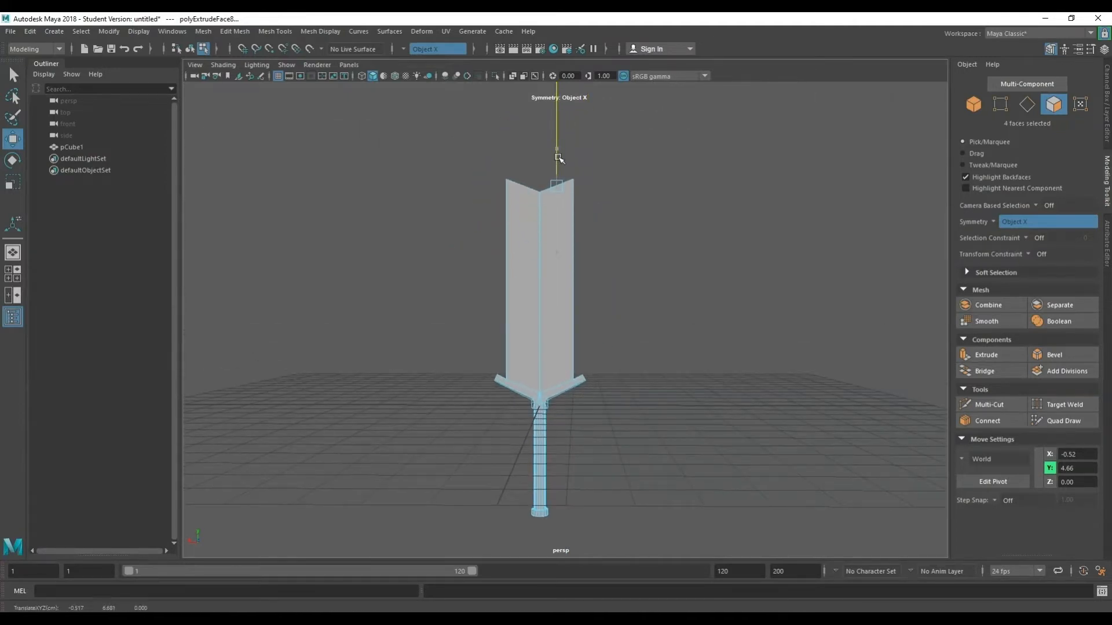
pyautogui.keyDown('alt'); pyautogui.moveTo(571, 215); pyautogui.dragTo(618, 365); pyautogui.keyUp('alt')
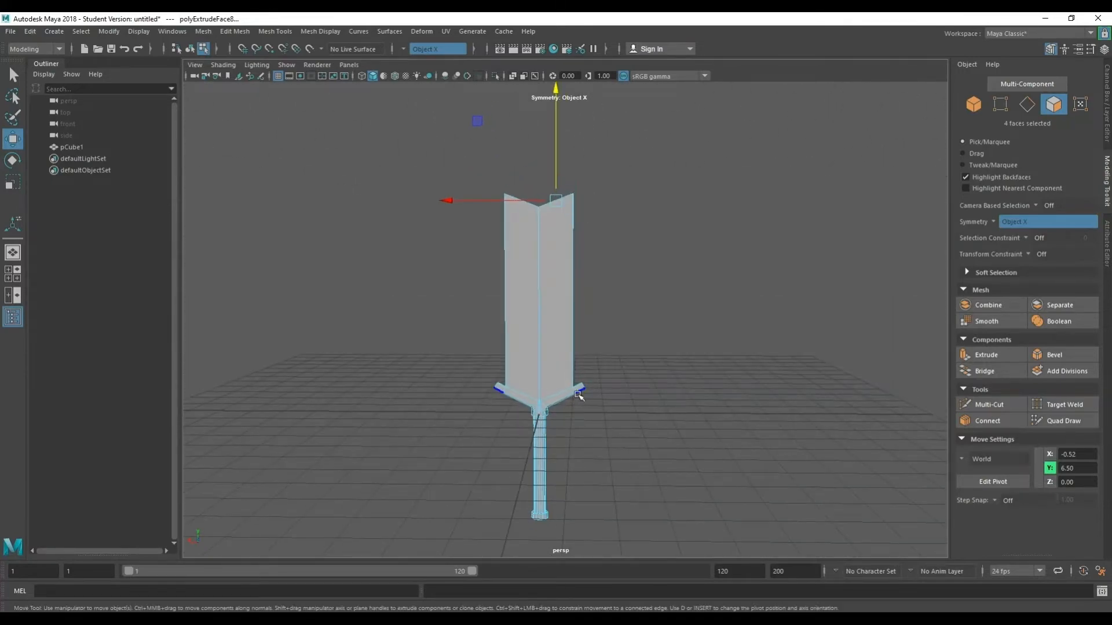
pyautogui.moveTo(557, 169); pyautogui.dragTo(556, 155)
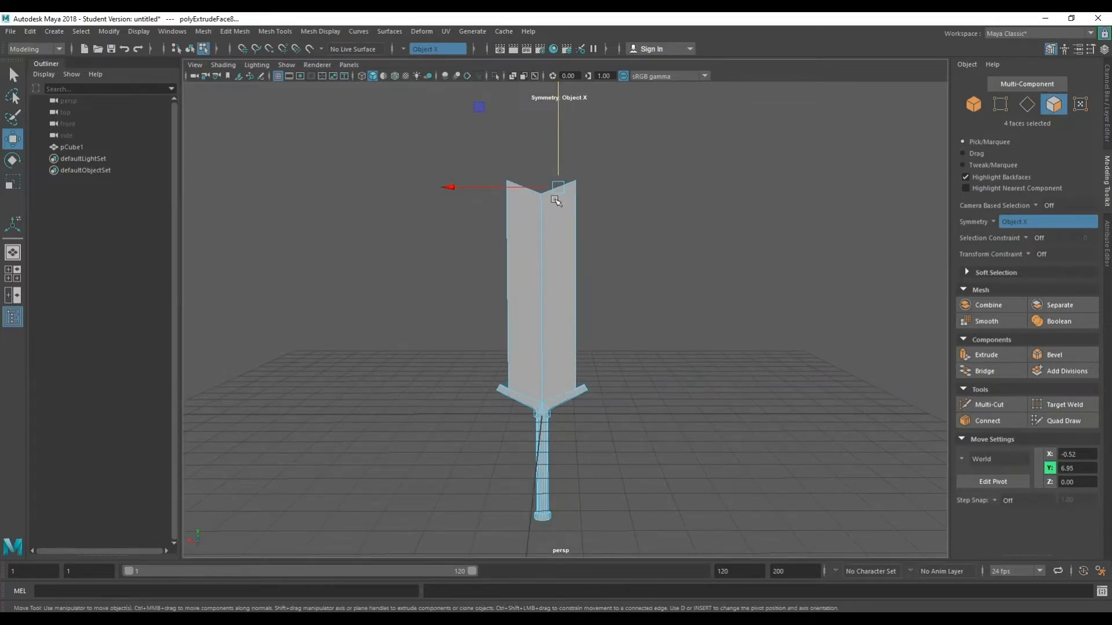
# Scale the blade's V-shaped top faces vertically until they lie flat
pyautogui.press('r')
pyautogui.moveTo(558, 124); pyautogui.dragTo(557, 132)
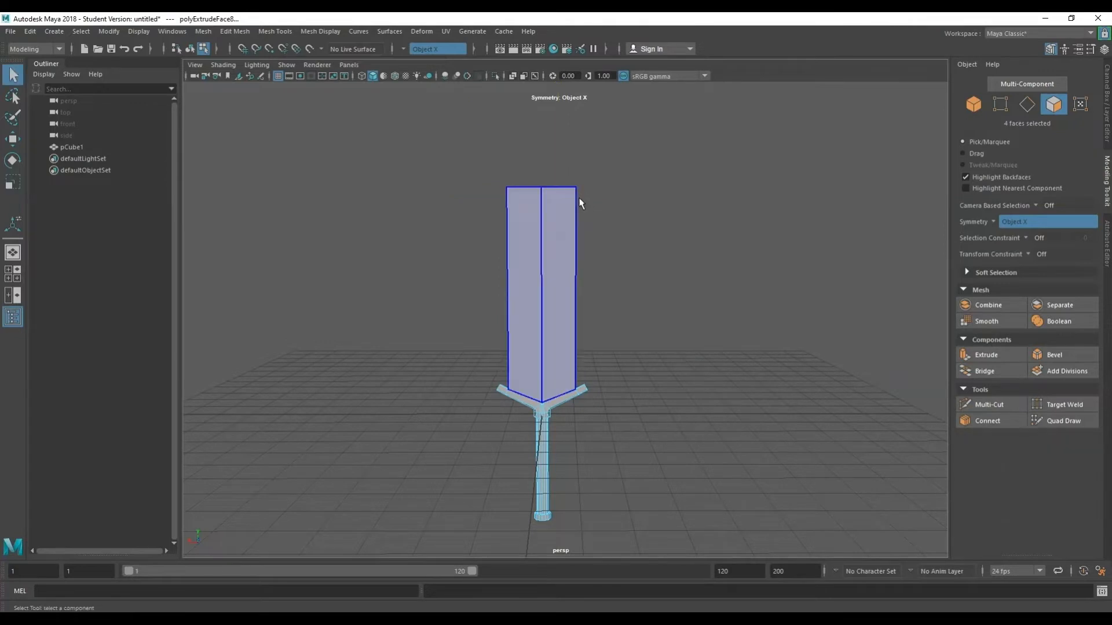
pyautogui.press('q')
# Extrude all four top faces of the blade with a Local Translate Z of about 2.05
pyautogui.keyDown('alt'); pyautogui.moveTo(579, 199); pyautogui.dragTo(567, 276); pyautogui.keyUp('alt')
pyautogui.scroll(5, 567, 277)
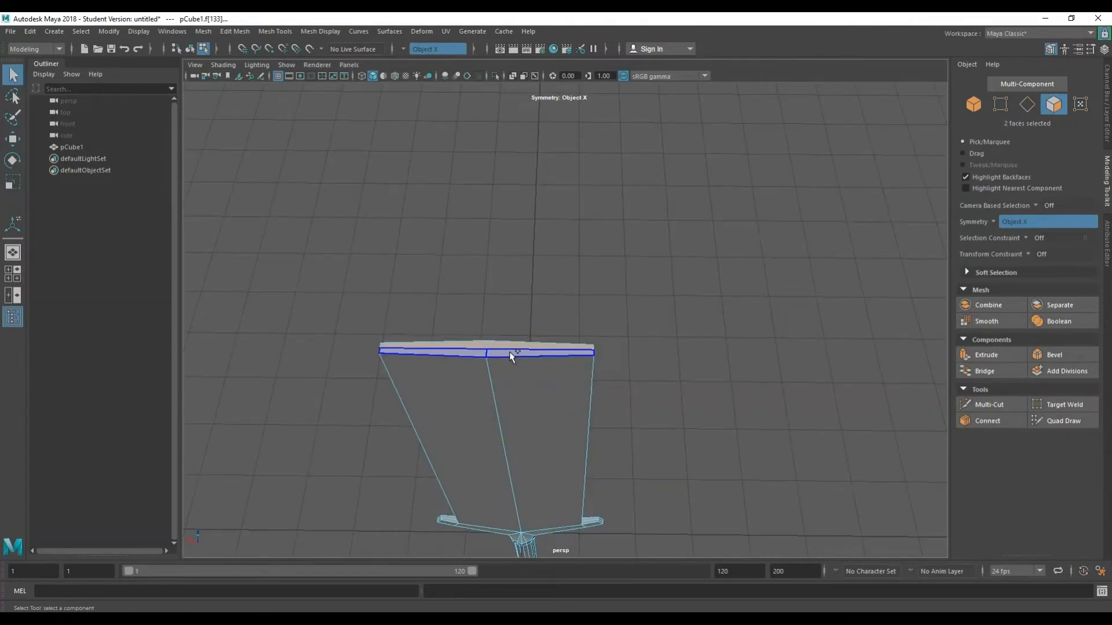
pyautogui.keyDown('shift'); pyautogui.click(509, 352); pyautogui.keyUp('shift')
pyautogui.scroll(-5, 520, 345)
pyautogui.keyDown('alt'); pyautogui.moveTo(523, 356); pyautogui.dragTo(526, 348); pyautogui.keyUp('alt')
pyautogui.hotkey('ctrl', 'e')
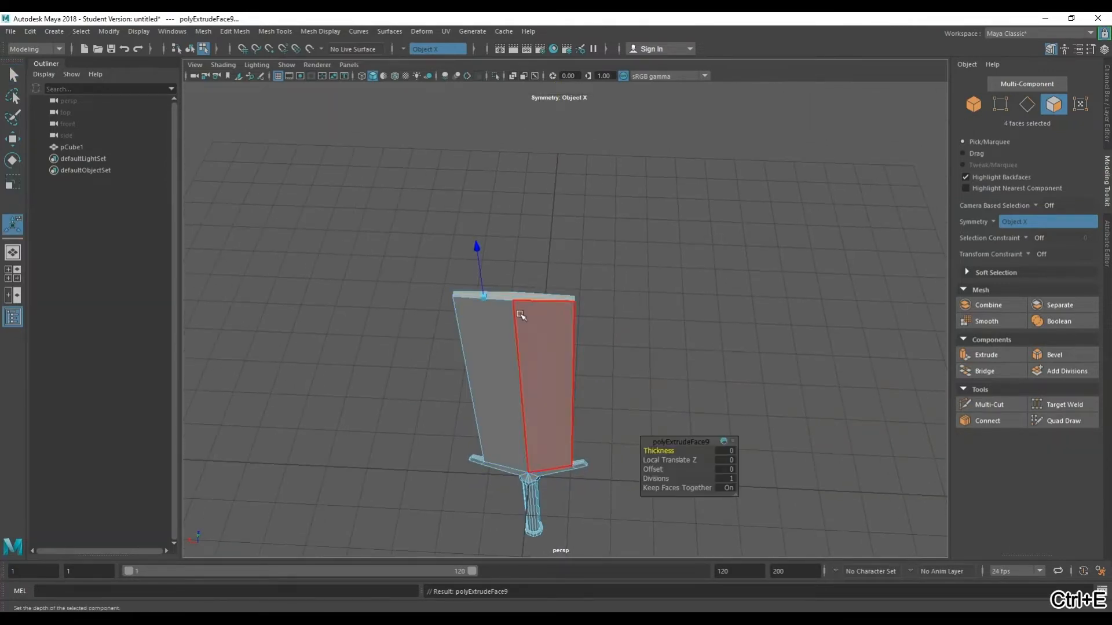
pyautogui.moveTo(480, 265); pyautogui.dragTo(473, 167)
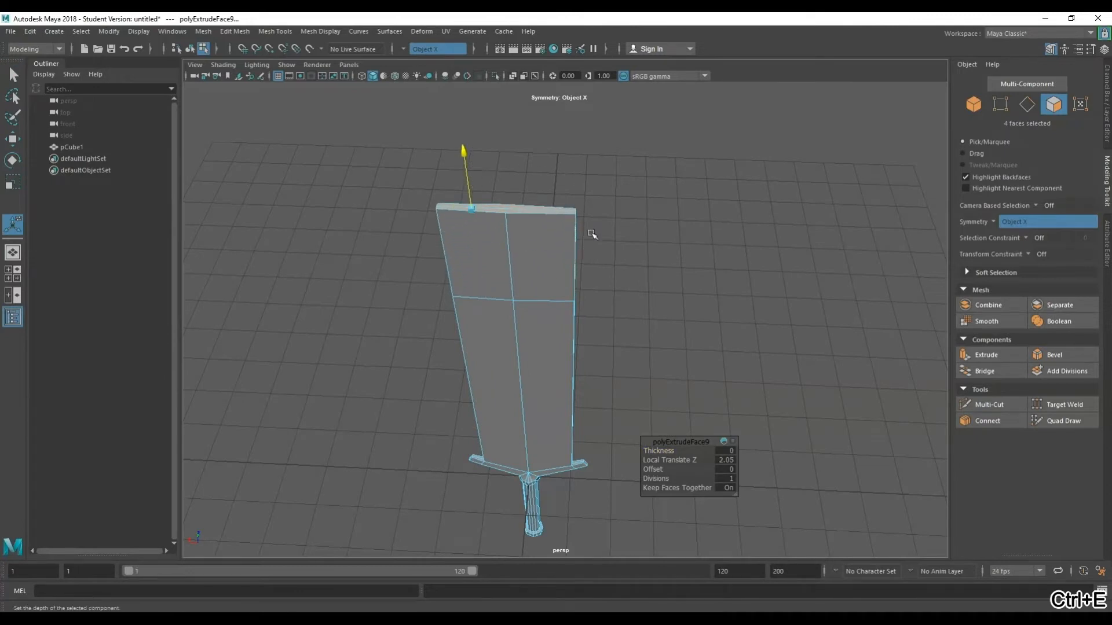
# Rotate the extruded end faces inward into a pointed blade tip and raise them to about 9 in Y
pyautogui.press('e')
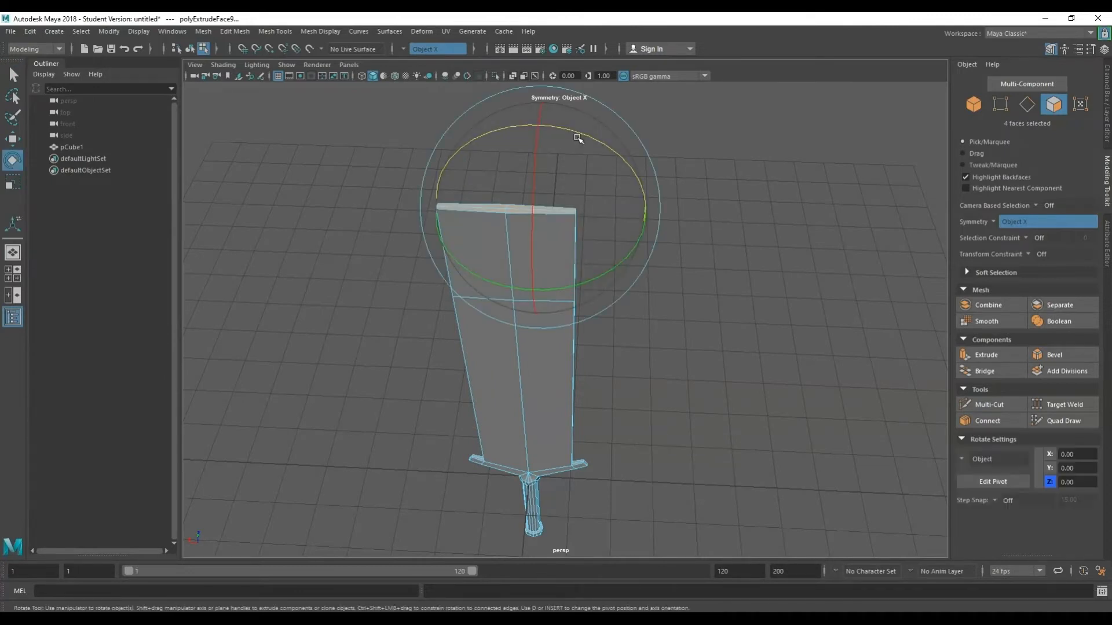
pyautogui.moveTo(579, 132); pyautogui.dragTo(582, 257)
pyautogui.keyDown('alt'); pyautogui.moveTo(586, 242); pyautogui.dragTo(594, 472, button='middle'); pyautogui.keyUp('alt')
pyautogui.press('w')
pyautogui.moveTo(543, 219); pyautogui.dragTo(543, 170)
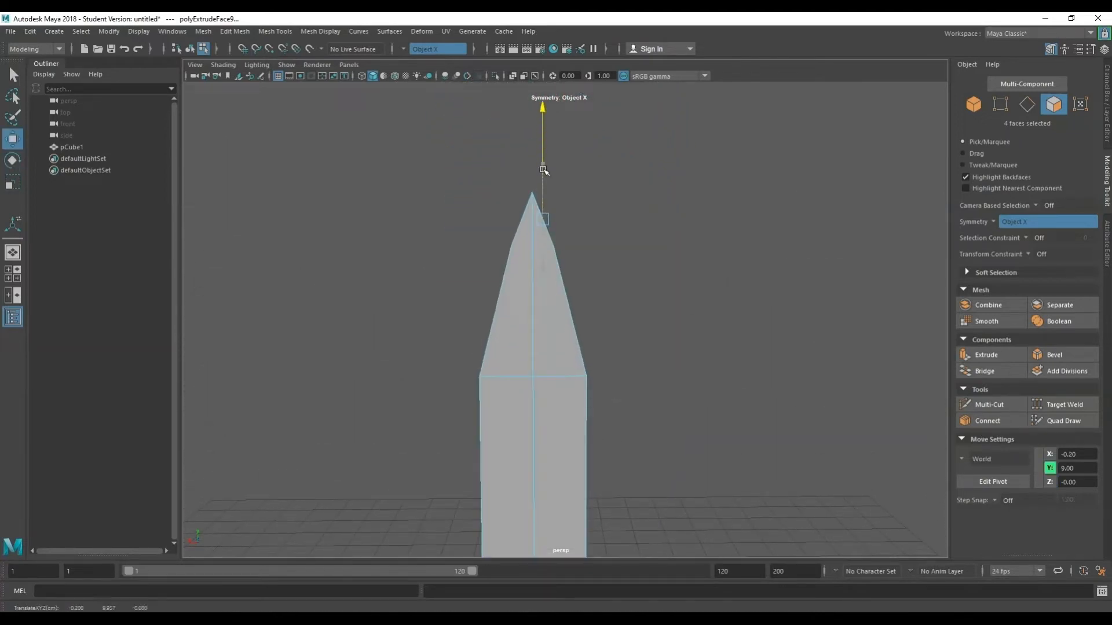
# Rotate the tip's end faces further to reshape the slopes running down from the blade's point
pyautogui.press('e')
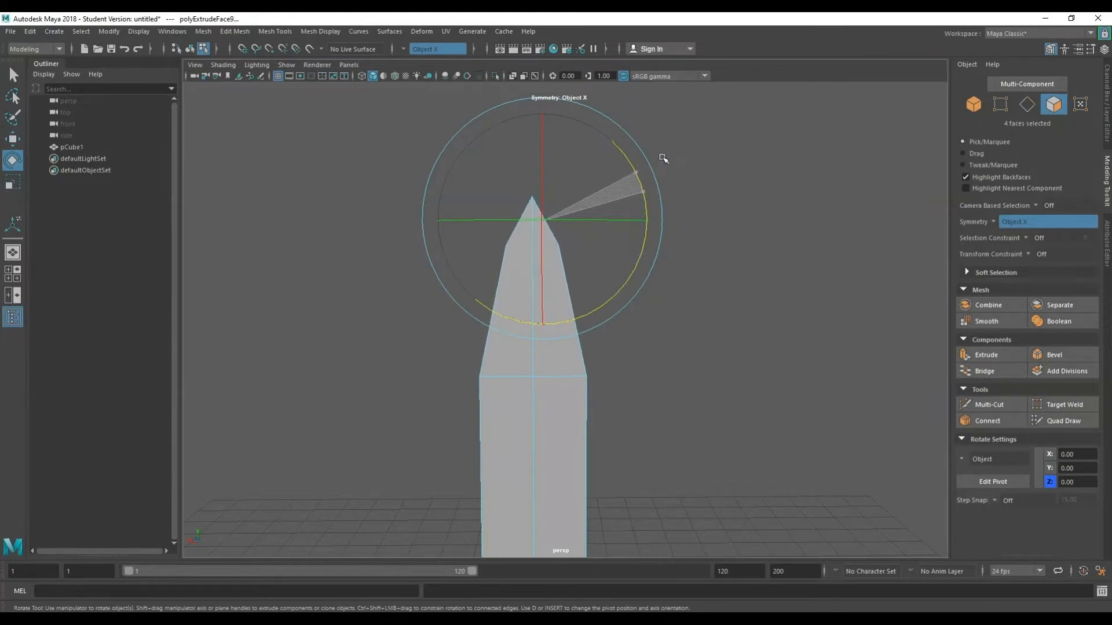
pyautogui.moveTo(648, 192); pyautogui.dragTo(615, 442)
pyautogui.keyDown('alt'); pyautogui.moveTo(615, 437); pyautogui.dragTo(661, 324, button='middle'); pyautogui.keyUp('alt')
pyautogui.scroll(5, 663, 313)
pyautogui.keyDown('alt'); pyautogui.moveTo(670, 233); pyautogui.dragTo(596, 367, button='middle'); pyautogui.keyUp('alt')
# Target-weld the folded vertices along the blade's narrow edge onto the vertices at the tip
pyautogui.press('q')
pyautogui.keyDown('alt'); pyautogui.moveTo(595, 367); pyautogui.dragTo(335, 397); pyautogui.keyUp('alt')
pyautogui.keyDown('alt'); pyautogui.moveTo(466, 402); pyautogui.dragTo(523, 399); pyautogui.keyUp('alt')
pyautogui.rightClick(664, 190)
pyautogui.moveTo(664, 189); pyautogui.dragTo(625, 191, button='right')
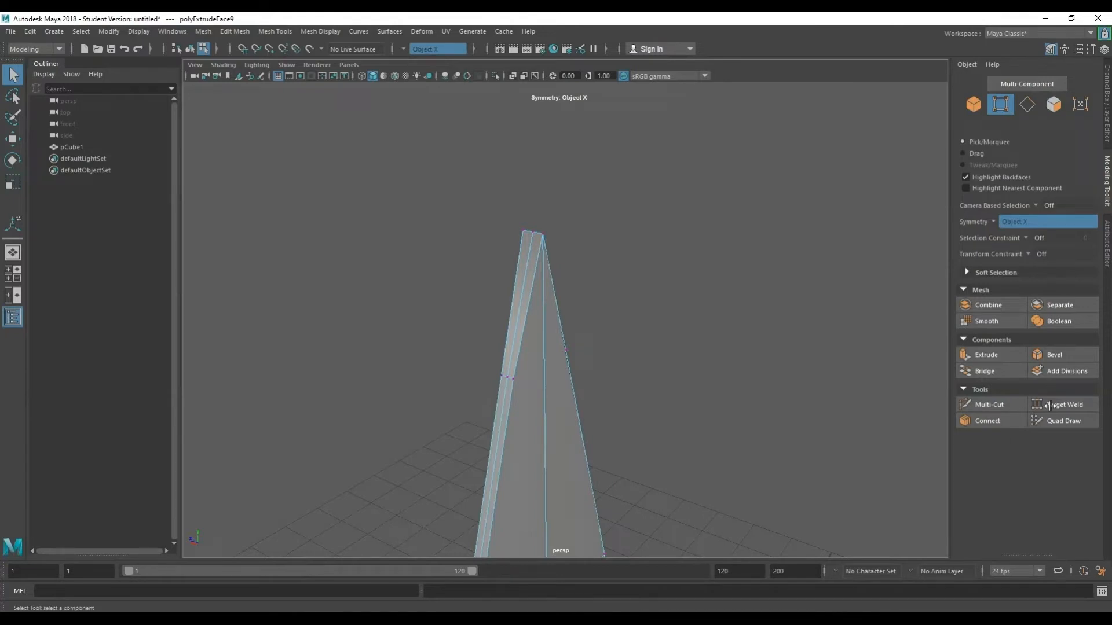
pyautogui.click(1050, 405)
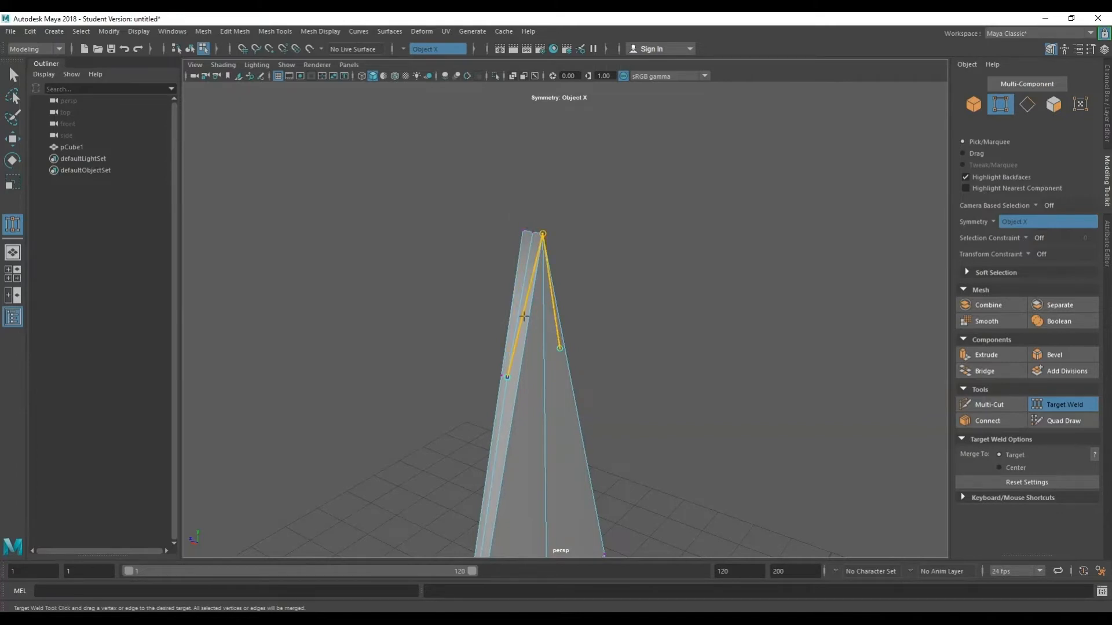
pyautogui.scroll(3, 512, 300)
pyautogui.keyDown('alt'); pyautogui.moveTo(510, 313); pyautogui.dragTo(523, 333, button='middle'); pyautogui.keyUp('alt')
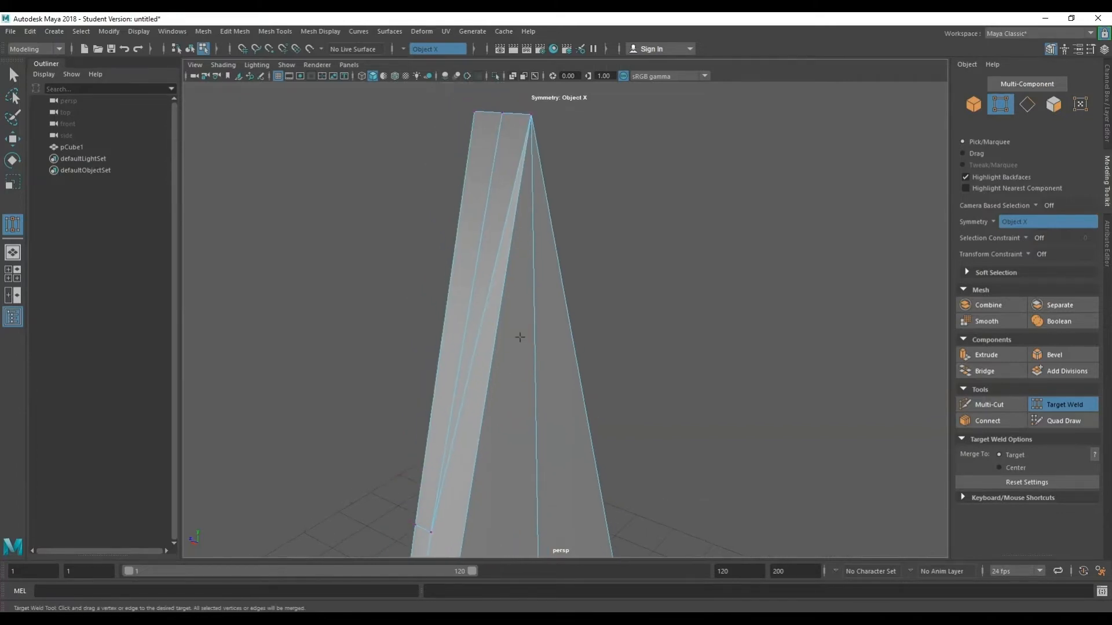
pyautogui.moveTo(511, 118); pyautogui.dragTo(503, 116)
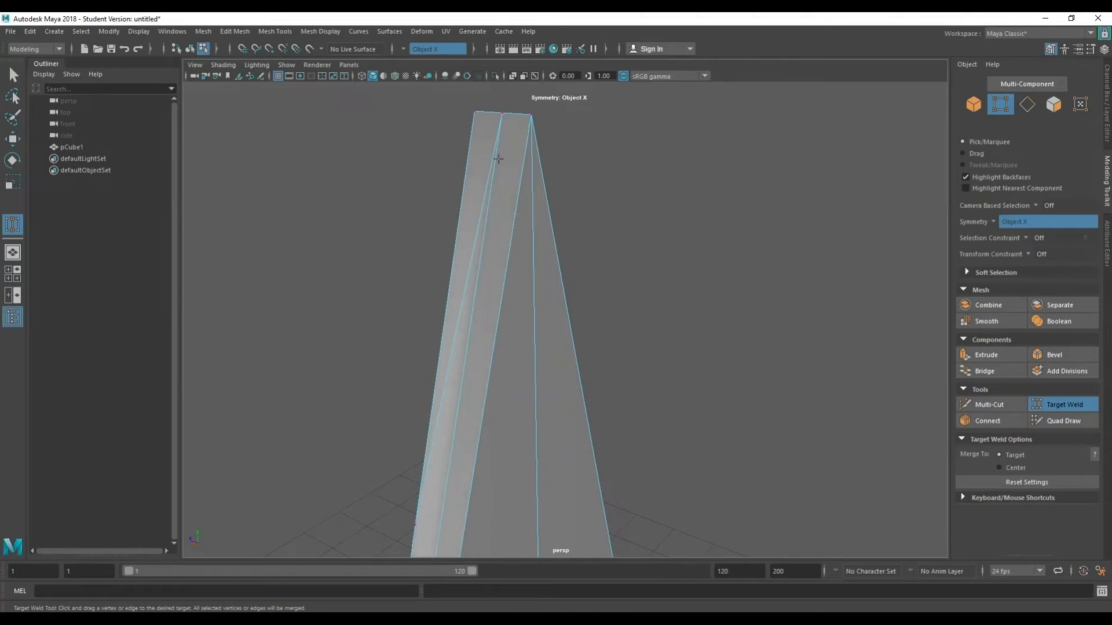
# Select the blade's broad faces, including the tip section, and set symmetry to World Z so both sides are selected
pyautogui.keyDown('alt'); pyautogui.moveTo(482, 101); pyautogui.dragTo(728, 284); pyautogui.keyUp('alt')
pyautogui.scroll(3, 683, 370)
pyautogui.keyDown('alt'); pyautogui.moveTo(622, 486); pyautogui.dragTo(524, 483); pyautogui.keyUp('alt')
pyautogui.scroll(4, 618, 481)
pyautogui.keyDown('alt'); pyautogui.moveTo(618, 481); pyautogui.dragTo(612, 452, button='middle'); pyautogui.keyUp('alt')
pyautogui.keyDown('alt'); pyautogui.moveTo(612, 452); pyautogui.dragTo(660, 415); pyautogui.keyUp('alt')
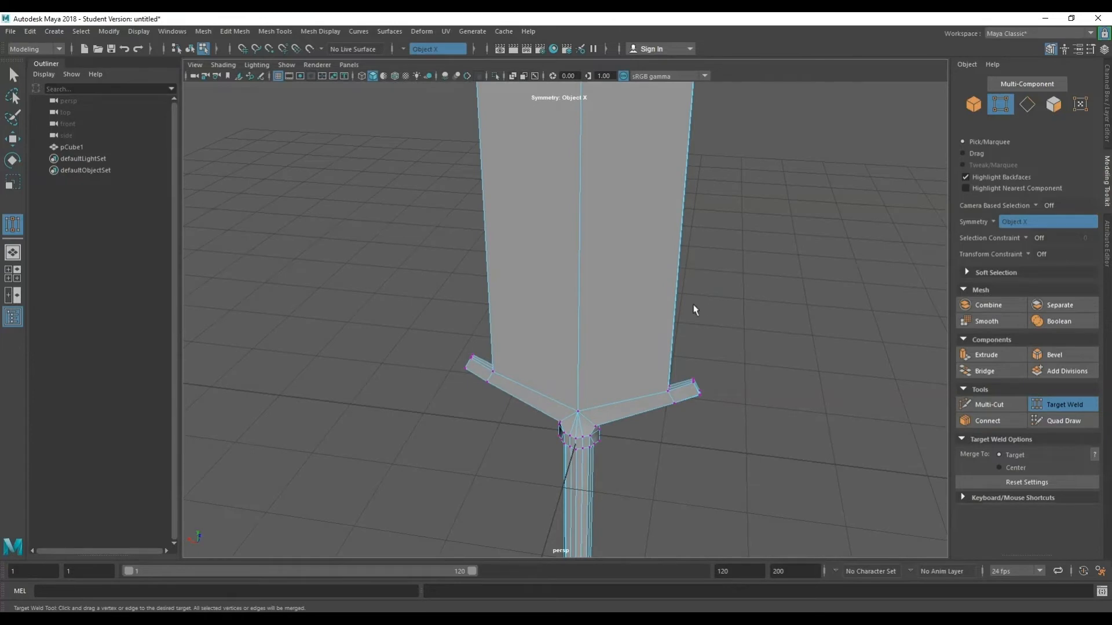
pyautogui.press('q')
pyautogui.keyDown('alt'); pyautogui.moveTo(648, 317); pyautogui.dragTo(583, 321); pyautogui.keyUp('alt')
pyautogui.moveTo(582, 321); pyautogui.dragTo(582, 348, button='right')
pyautogui.click(583, 361)
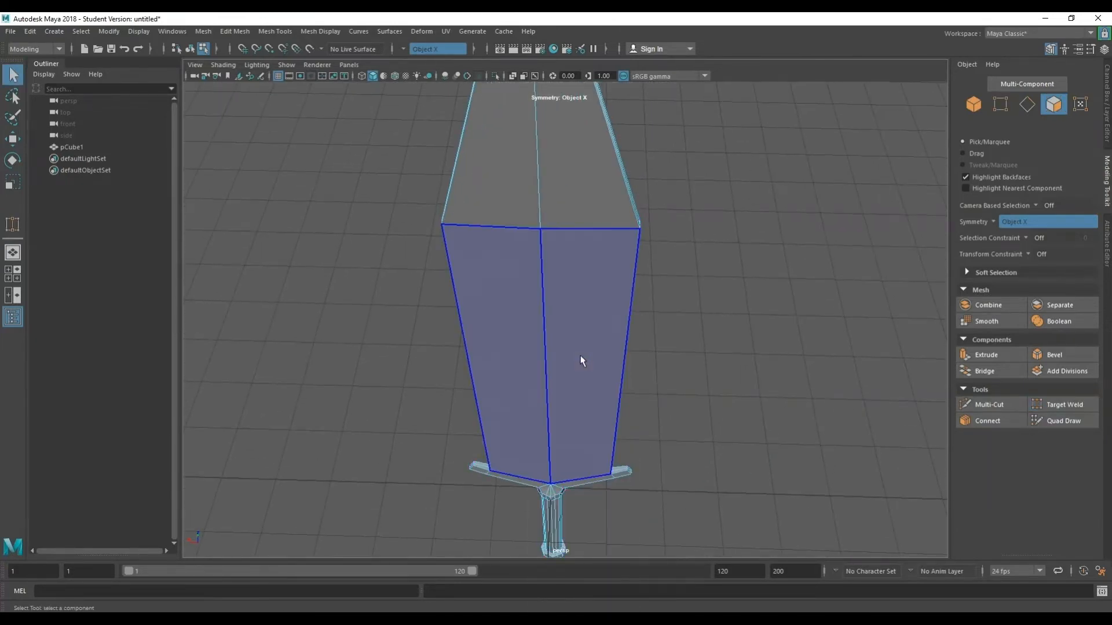
pyautogui.keyDown('shift'); pyautogui.click(571, 198); pyautogui.keyUp('shift')
pyautogui.keyDown('alt'); pyautogui.moveTo(571, 198); pyautogui.dragTo(689, 348); pyautogui.keyUp('alt')
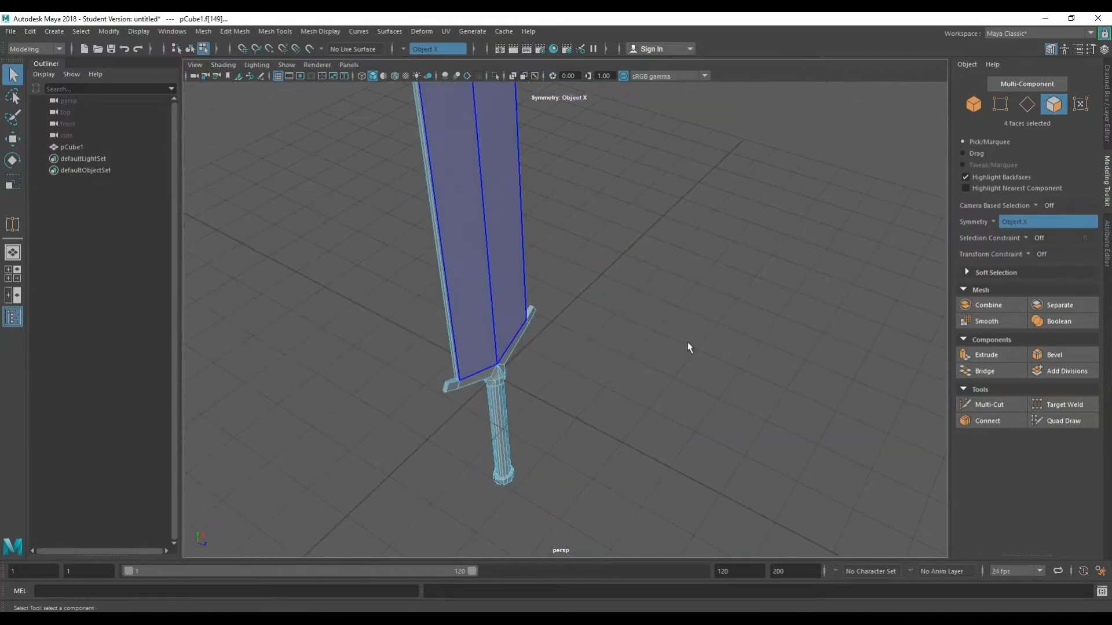
pyautogui.click(1030, 226)
pyautogui.click(1010, 295)
pyautogui.keyDown('alt'); pyautogui.moveTo(579, 272); pyautogui.dragTo(649, 250); pyautogui.keyUp('alt')
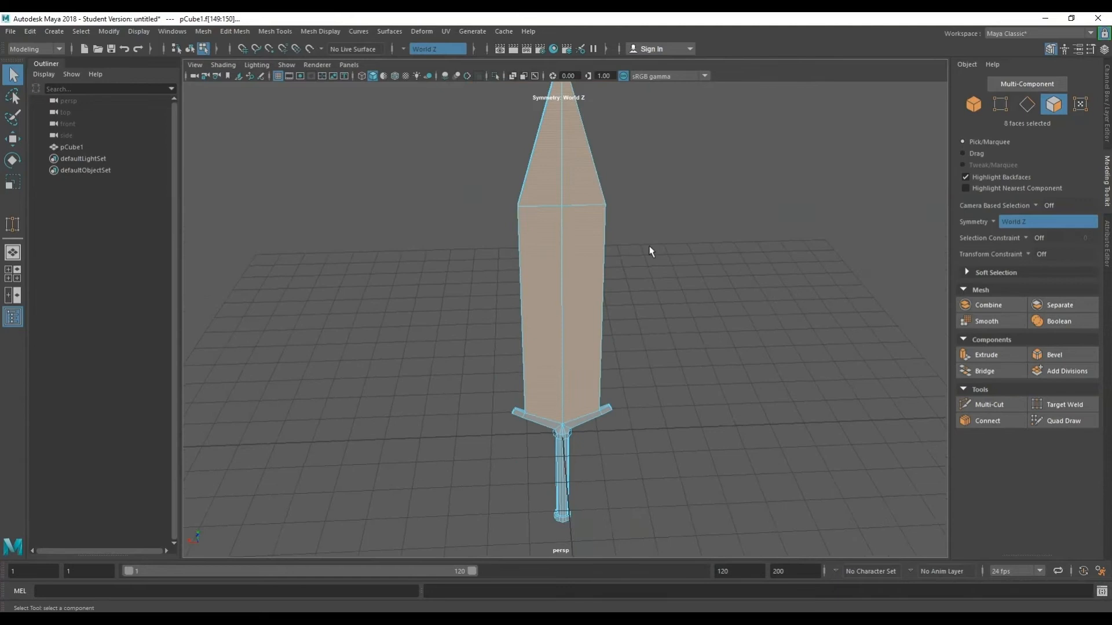
pyautogui.keyDown('alt'); pyautogui.moveTo(594, 328); pyautogui.dragTo(608, 330); pyautogui.keyUp('alt')
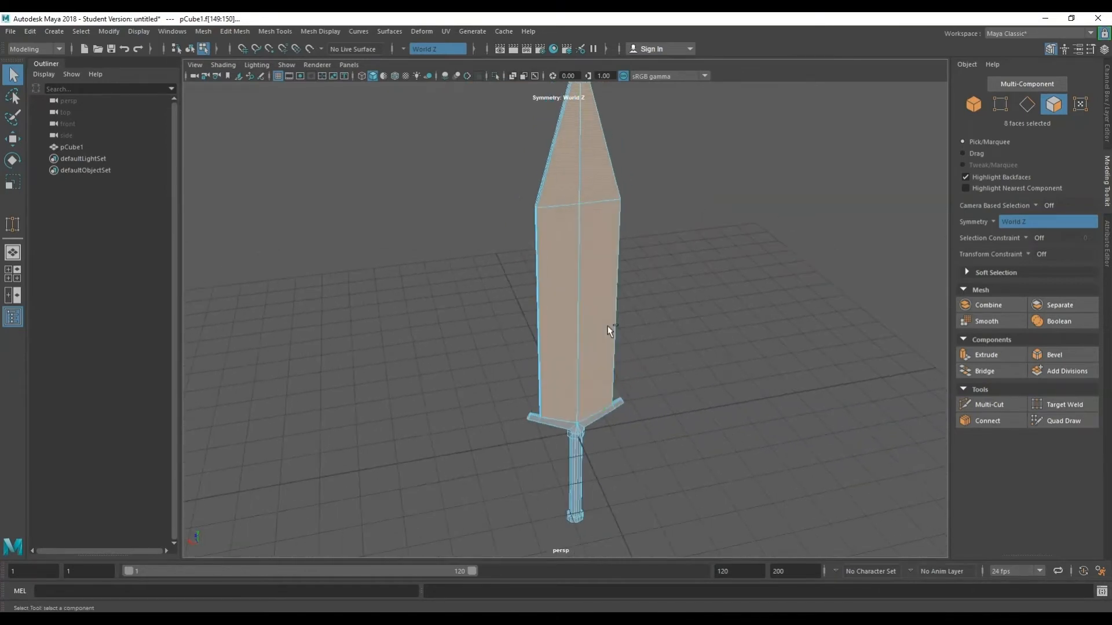
# Extrude the eight broad blade faces and scale them inward to leave a bevelled border around the blade
pyautogui.hotkey('ctrl', 'e')
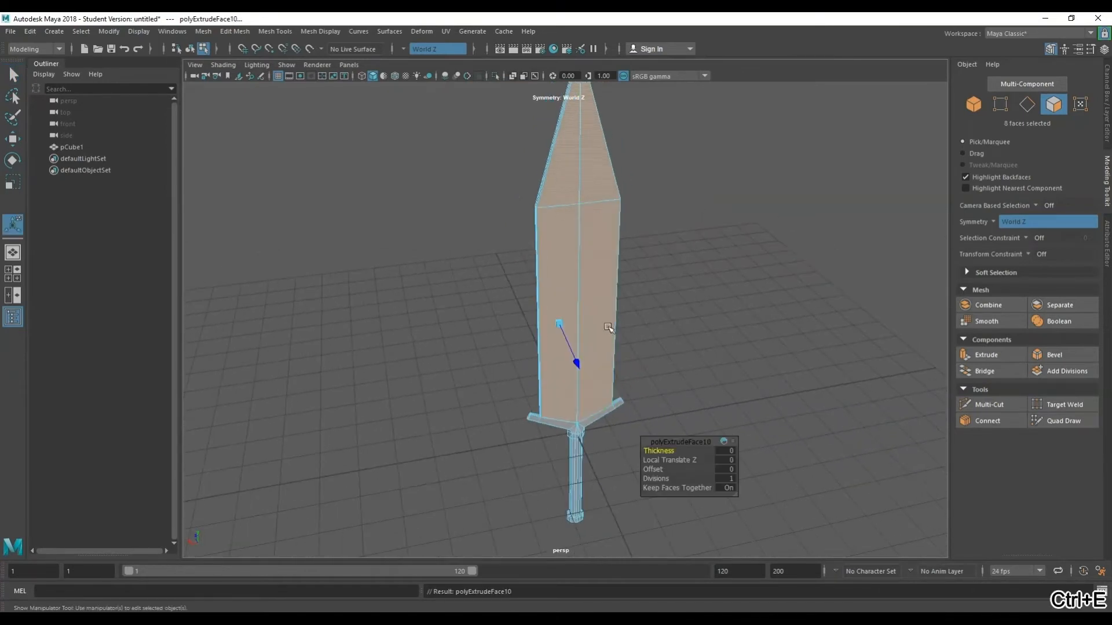
pyautogui.press('q')
pyautogui.press('r')
pyautogui.moveTo(577, 260); pyautogui.dragTo(578, 264)
pyautogui.keyDown('alt'); pyautogui.moveTo(551, 313); pyautogui.dragTo(527, 290); pyautogui.keyUp('alt')
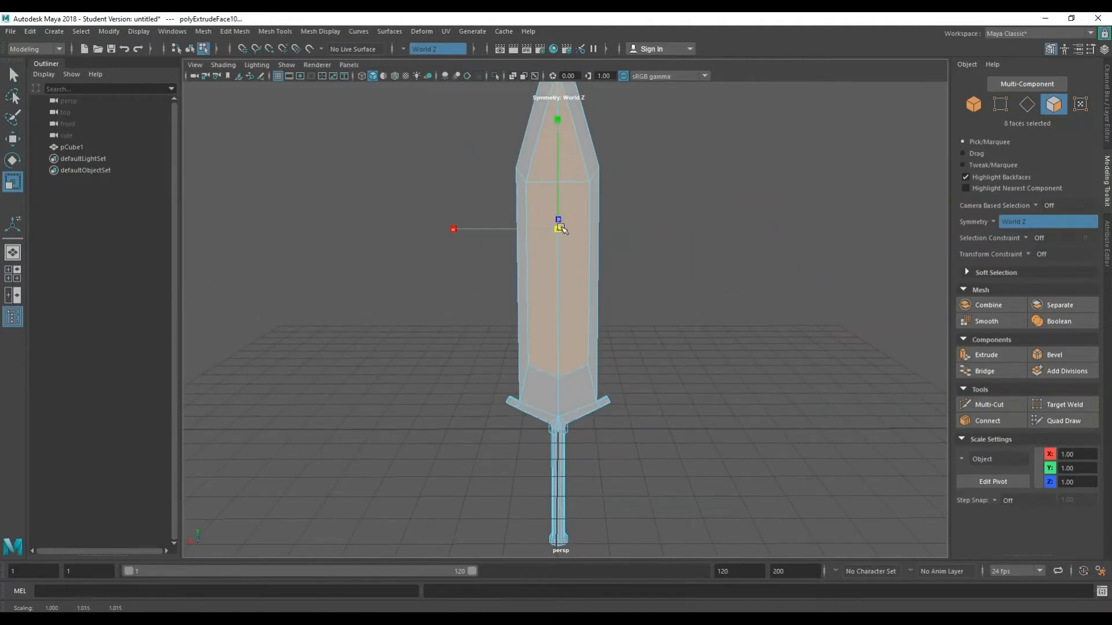
pyautogui.keyDown('alt'); pyautogui.moveTo(553, 246); pyautogui.dragTo(605, 340); pyautogui.keyUp('alt')
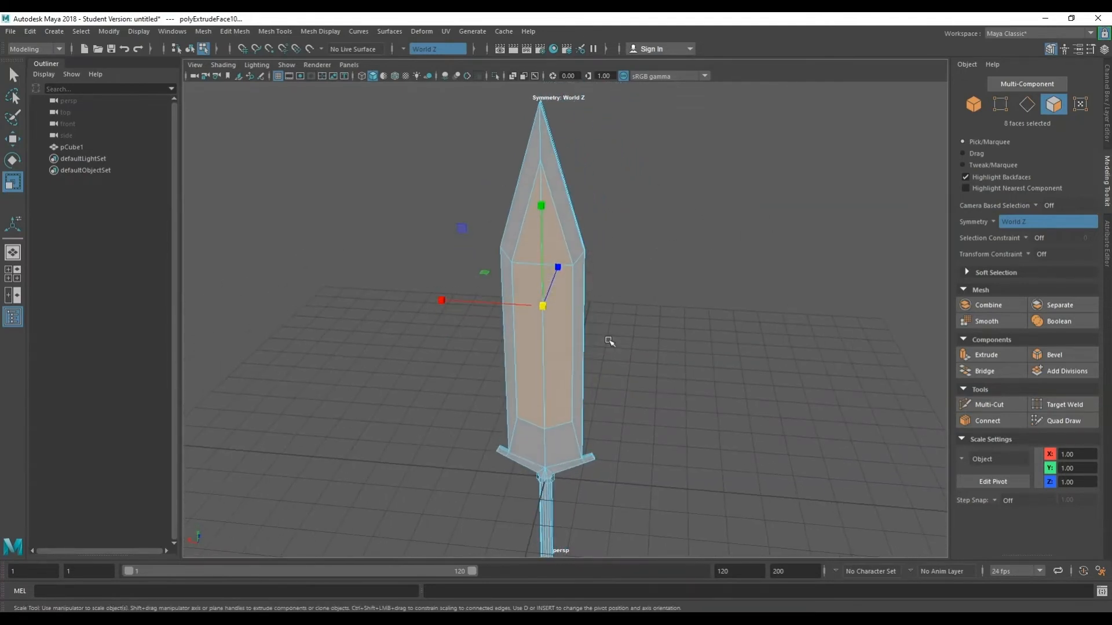
# Select the bottom edges of the inset blade faces on both sides and lower them to about 0.73 in Y, close to the guard
pyautogui.scroll(5, 600, 365)
pyautogui.keyDown('alt'); pyautogui.moveTo(600, 364); pyautogui.dragTo(644, 253, button='middle'); pyautogui.keyUp('alt')
pyautogui.keyDown('alt'); pyautogui.moveTo(644, 253); pyautogui.dragTo(402, 228); pyautogui.keyUp('alt')
pyautogui.scroll(-5, 405, 228)
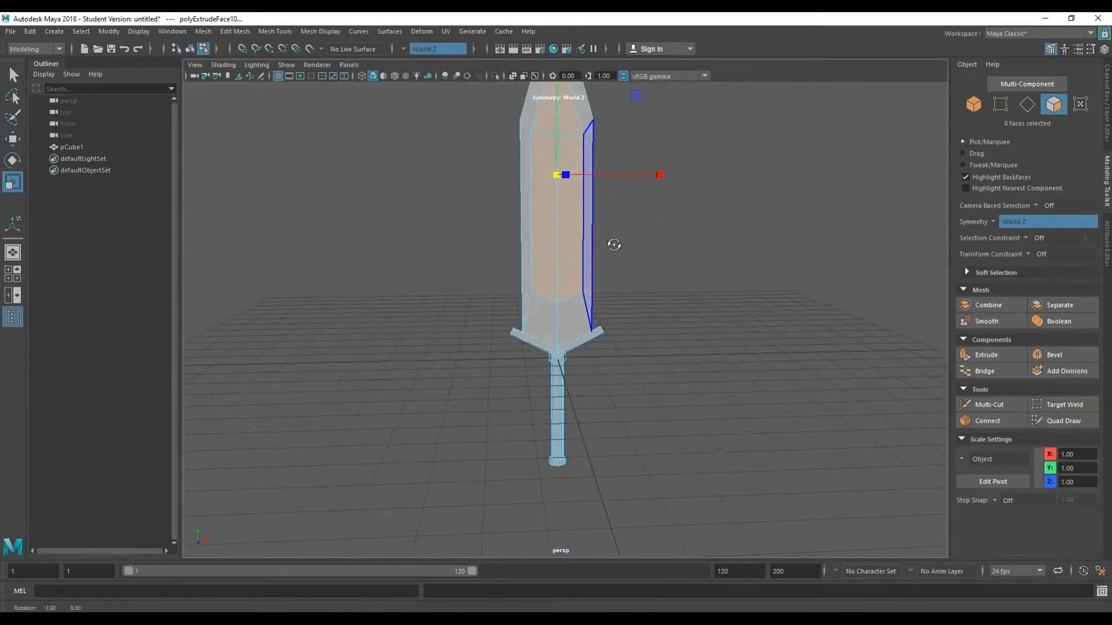
pyautogui.press('q')
pyautogui.moveTo(618, 241); pyautogui.dragTo(617, 194, button='right')
pyautogui.scroll(3, 559, 329)
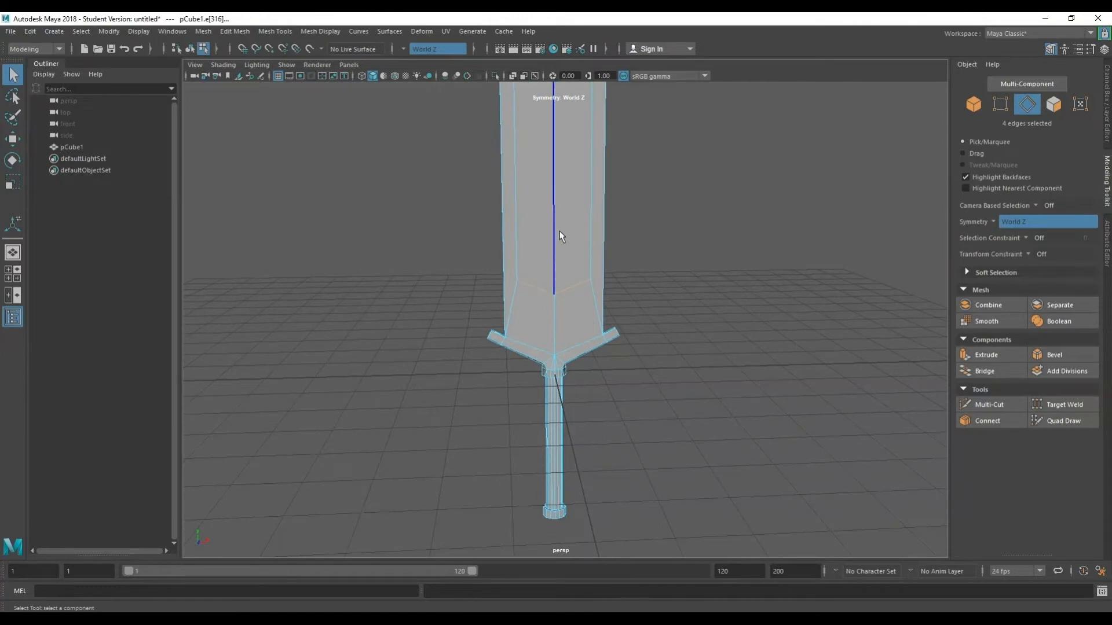
pyautogui.press('w')
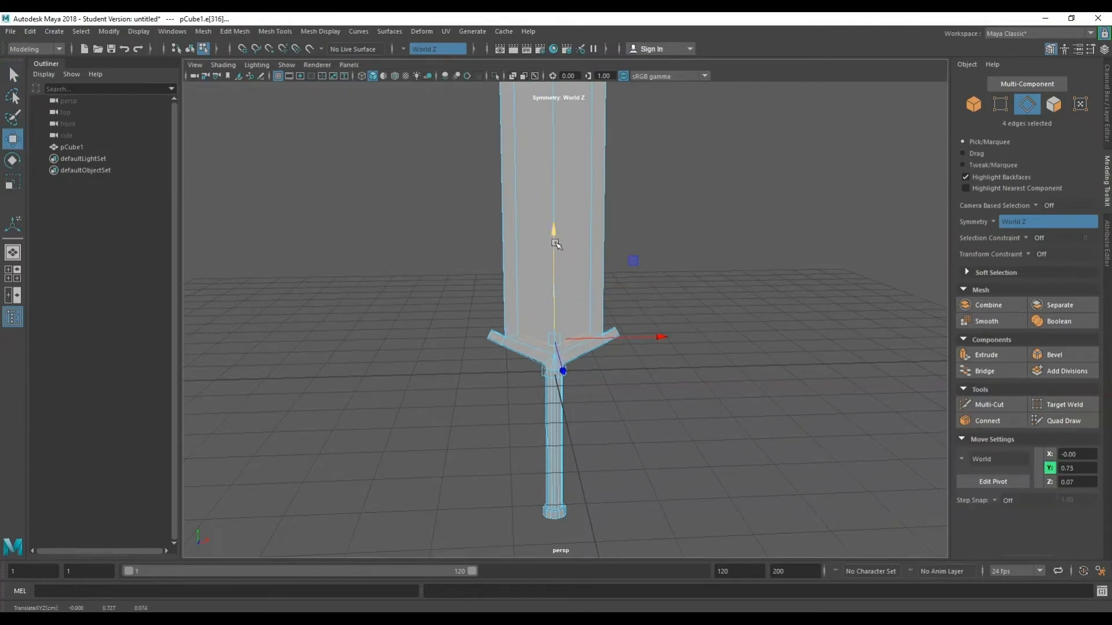
# Scale the inset's bottom edges vertically to follow the angle of the guard
pyautogui.press('r')
pyautogui.moveTo(555, 245); pyautogui.dragTo(553, 266)
pyautogui.scroll(4, 534, 400)
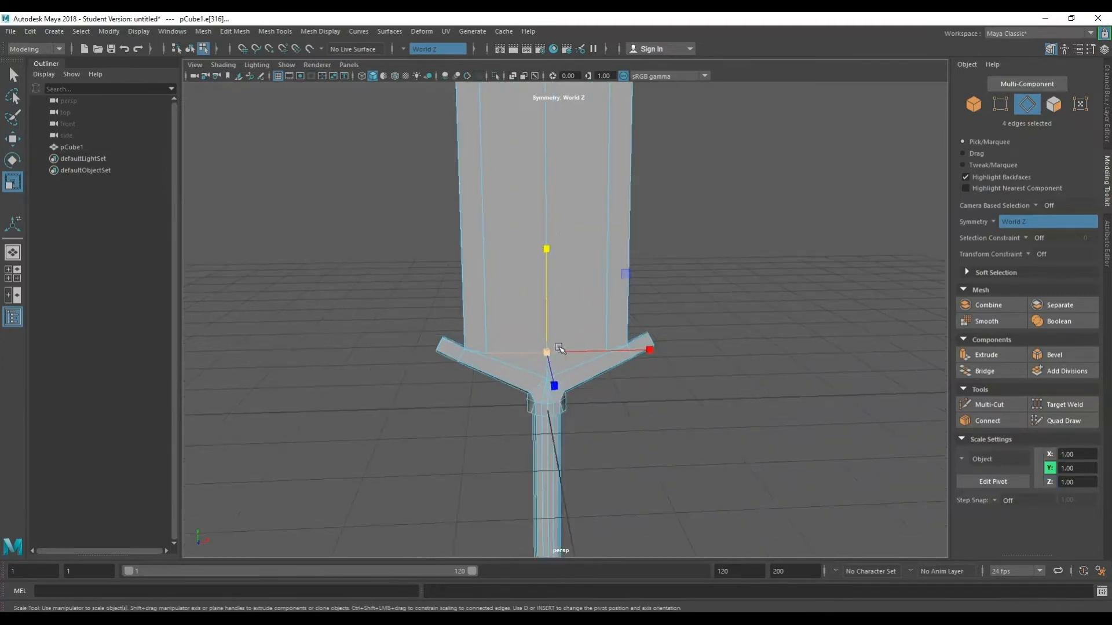
# Raise the bottom edges of the inset blade faces to about 0.79 in Y and return to object mode
pyautogui.press('w')
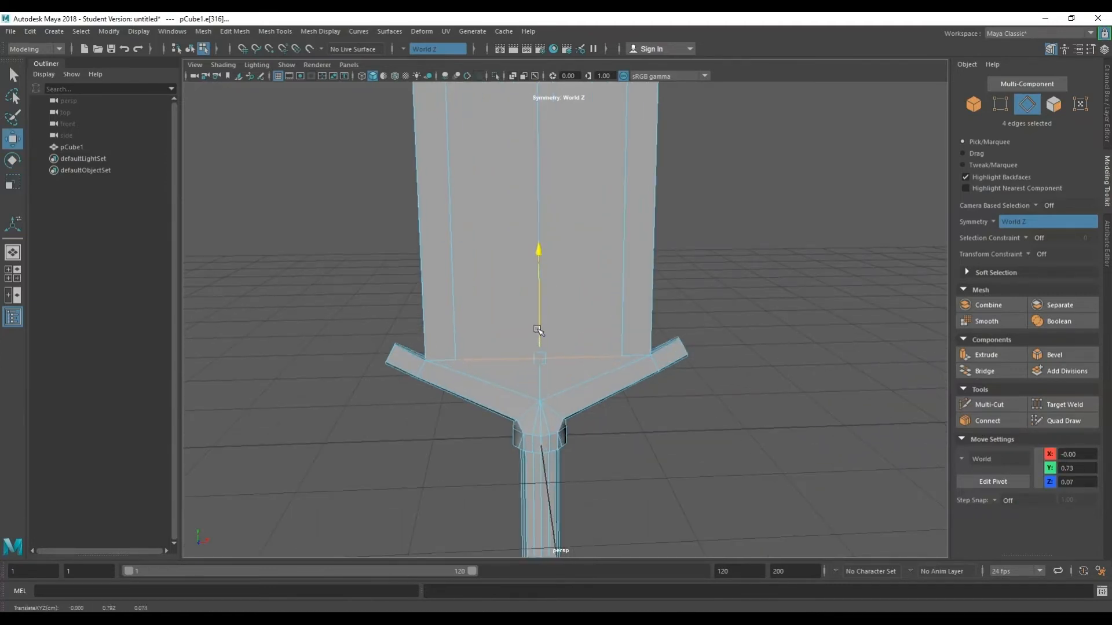
pyautogui.moveTo(538, 330); pyautogui.dragTo(538, 321)
pyautogui.moveTo(538, 322)
pyautogui.keyDown('alt'); pyautogui.mouseDown()
pyautogui.moveTo(367, 340)
pyautogui.moveTo(303, 360)
pyautogui.moveTo(325, 447)
pyautogui.moveTo(427, 426)
pyautogui.moveTo(571, 339)
pyautogui.moveTo(538, 331)
pyautogui.mouseUp(); pyautogui.keyUp('alt')
pyautogui.scroll(3, 424, 382)
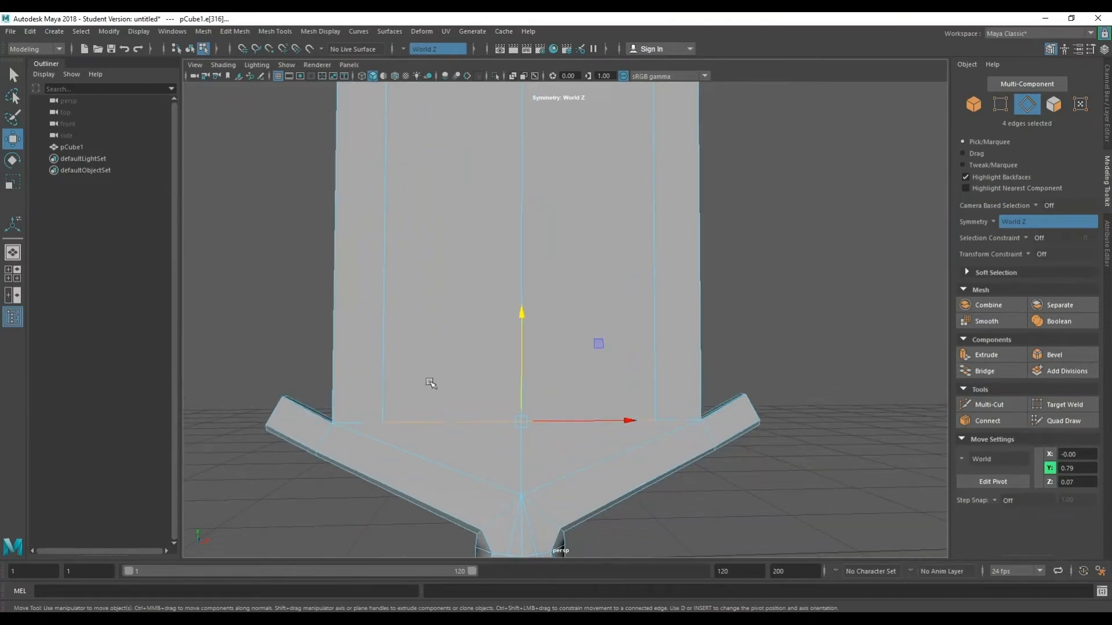
pyautogui.scroll(-3, 431, 384)
pyautogui.moveTo(738, 198); pyautogui.dragTo(799, 180, button='right')
pyautogui.scroll(2, 422, 459)
pyautogui.click(468, 413)
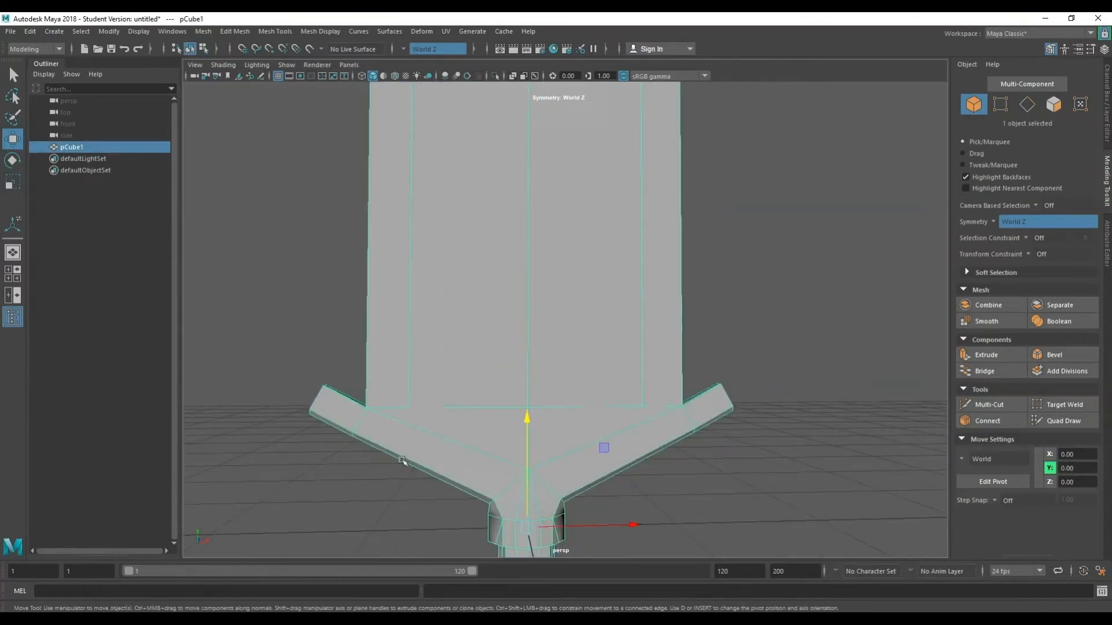
# Examine the blade, its bevelled border and the guard joint from several angles
pyautogui.keyDown('alt'); pyautogui.moveTo(402, 460); pyautogui.dragTo(393, 456); pyautogui.keyUp('alt')
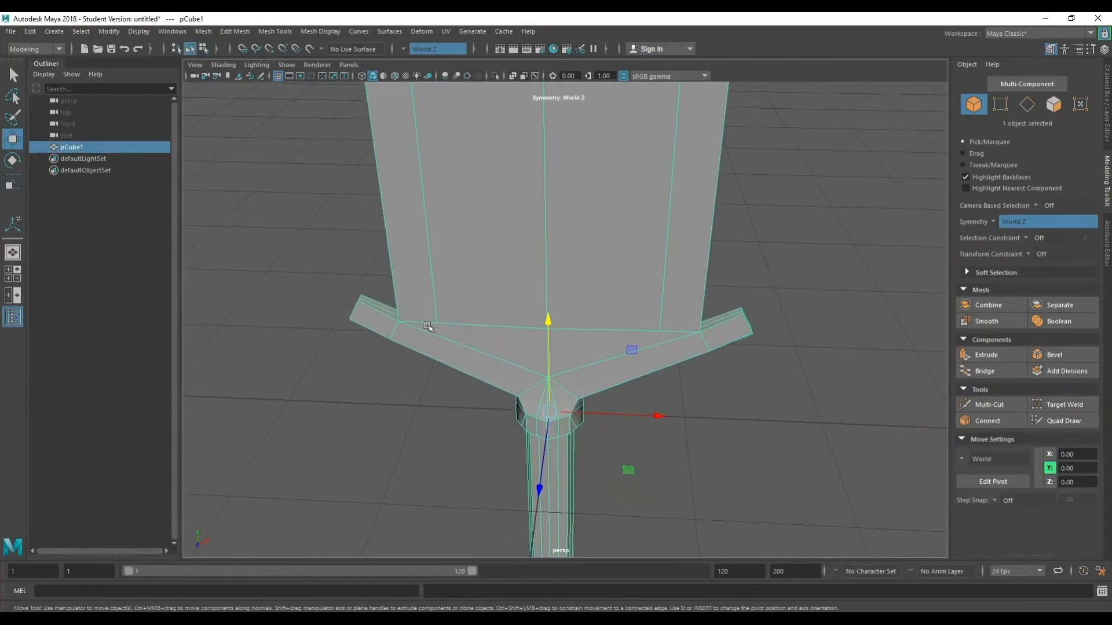
pyautogui.scroll(-3, 592, 305)
pyautogui.keyDown('alt'); pyautogui.moveTo(622, 293); pyautogui.dragTo(606, 276); pyautogui.keyUp('alt')
pyautogui.keyDown('alt'); pyautogui.moveTo(606, 275); pyautogui.dragTo(503, 352, button='middle'); pyautogui.keyUp('alt')
pyautogui.keyDown('alt'); pyautogui.moveTo(503, 352); pyautogui.dragTo(592, 351); pyautogui.keyUp('alt')
pyautogui.scroll(-3, 549, 349)
pyautogui.scroll(-4, 585, 321)
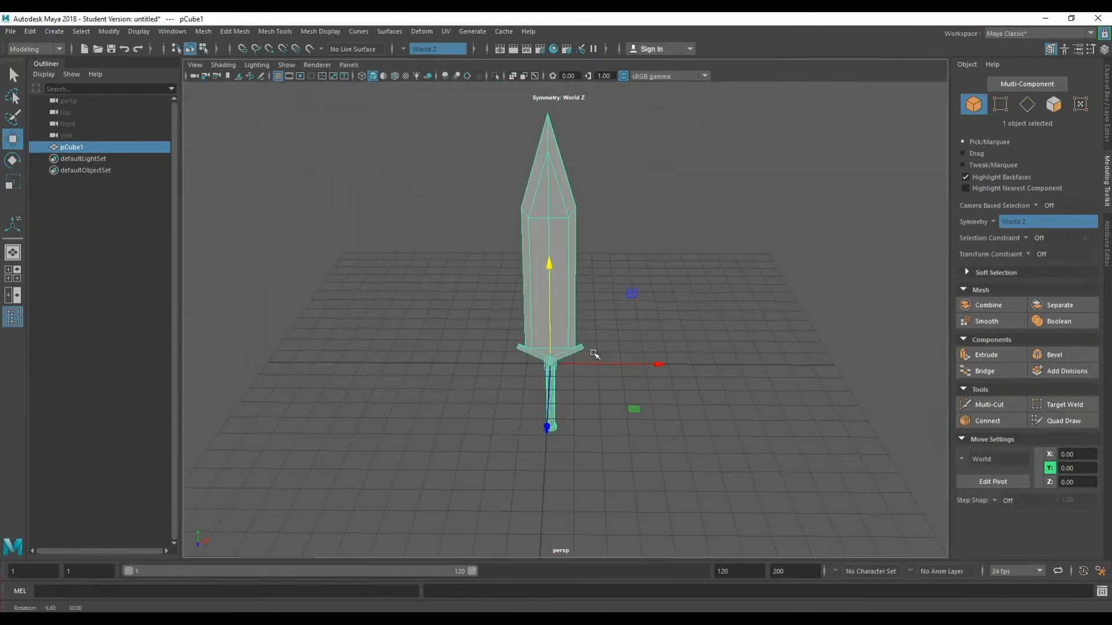
pyautogui.keyDown('alt'); pyautogui.moveTo(584, 311); pyautogui.dragTo(662, 282); pyautogui.keyUp('alt')
pyautogui.scroll(4, 587, 266)
pyautogui.keyDown('alt'); pyautogui.moveTo(588, 268); pyautogui.dragTo(563, 280); pyautogui.keyUp('alt')
pyautogui.scroll(3, 566, 277)
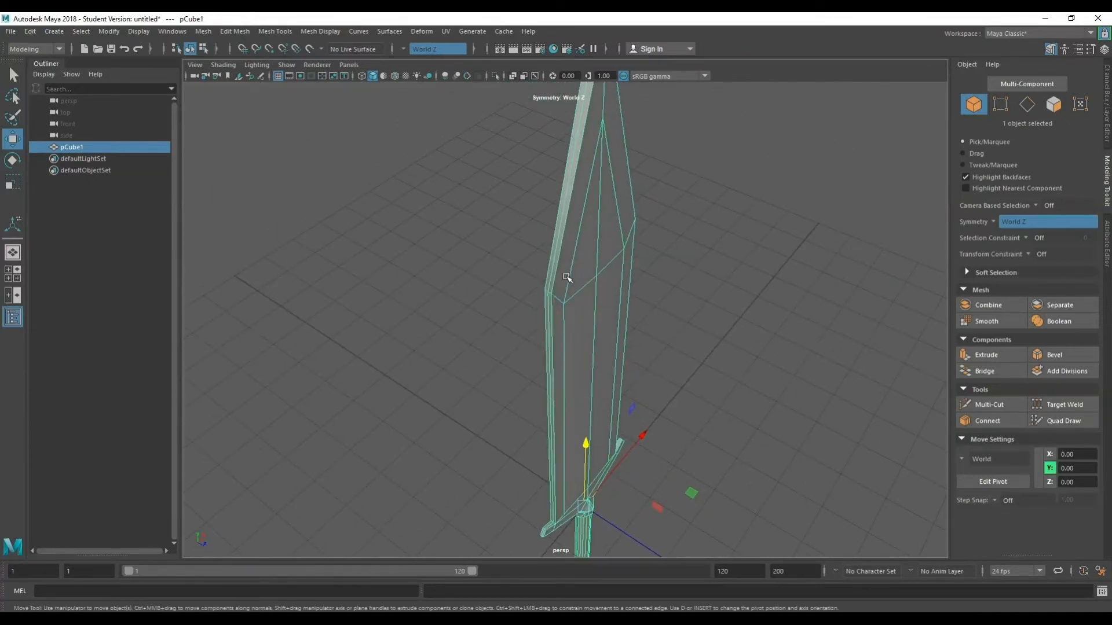
pyautogui.keyDown('alt'); pyautogui.moveTo(566, 277); pyautogui.dragTo(536, 340); pyautogui.keyUp('alt')
pyautogui.keyDown('alt'); pyautogui.moveTo(549, 393); pyautogui.dragTo(535, 422); pyautogui.keyUp('alt')
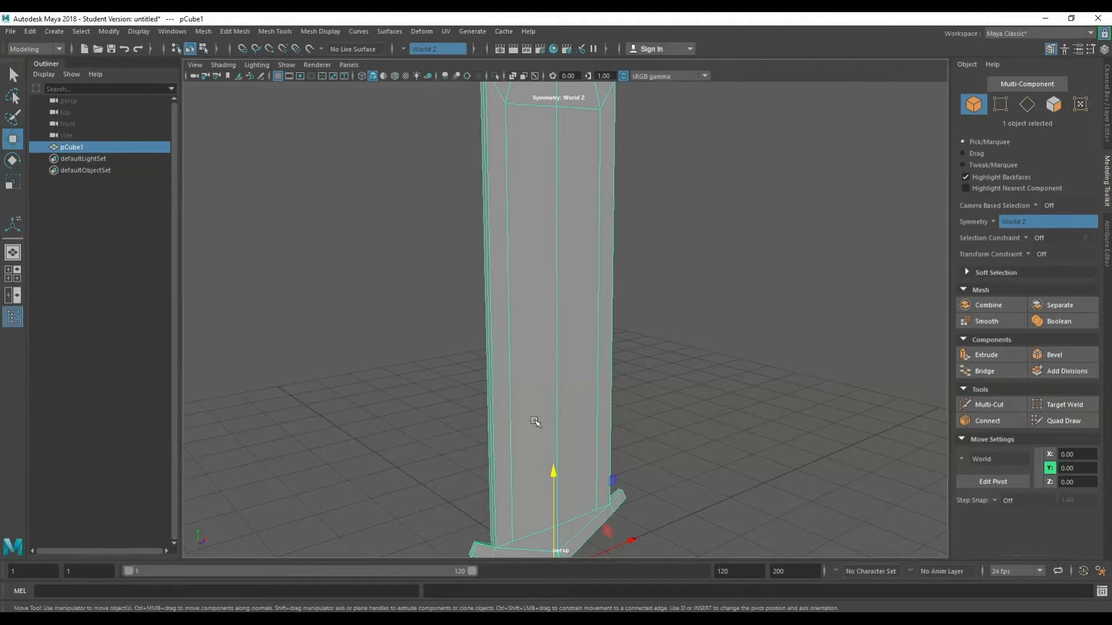
# Select the outer cutting edges on one side of the blade and set symmetry to Object X to include the opposite side
pyautogui.keyDown('alt'); pyautogui.moveTo(549, 337); pyautogui.dragTo(625, 318); pyautogui.keyUp('alt')
pyautogui.moveTo(623, 306); pyautogui.dragTo(621, 276, button='right')
pyautogui.click(594, 356)
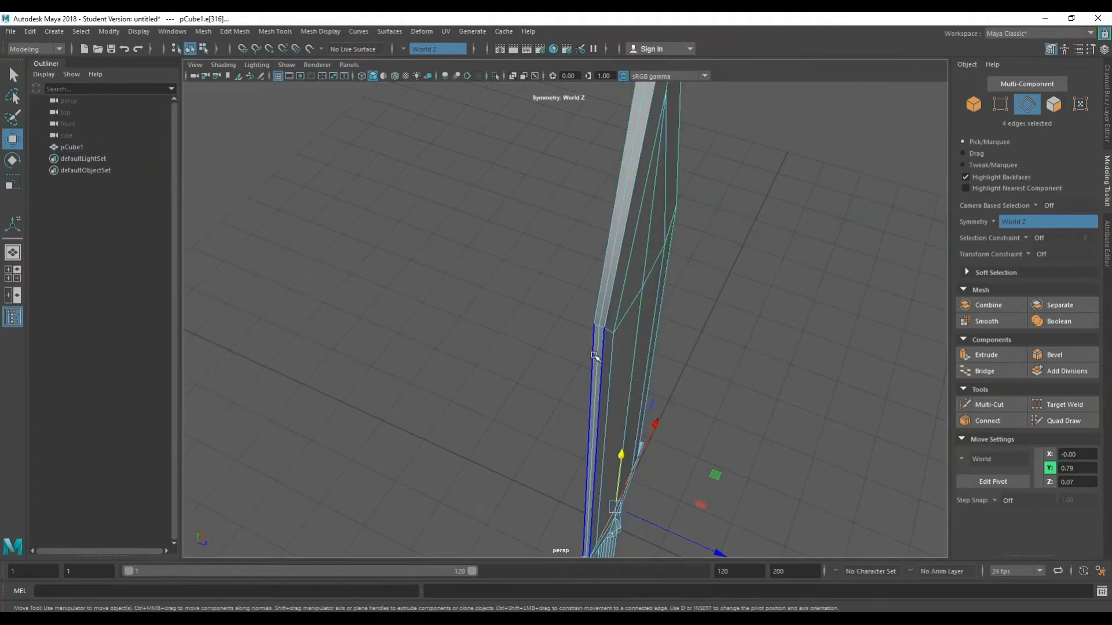
pyautogui.keyDown('alt'); pyautogui.moveTo(668, 359); pyautogui.dragTo(509, 384); pyautogui.keyUp('alt')
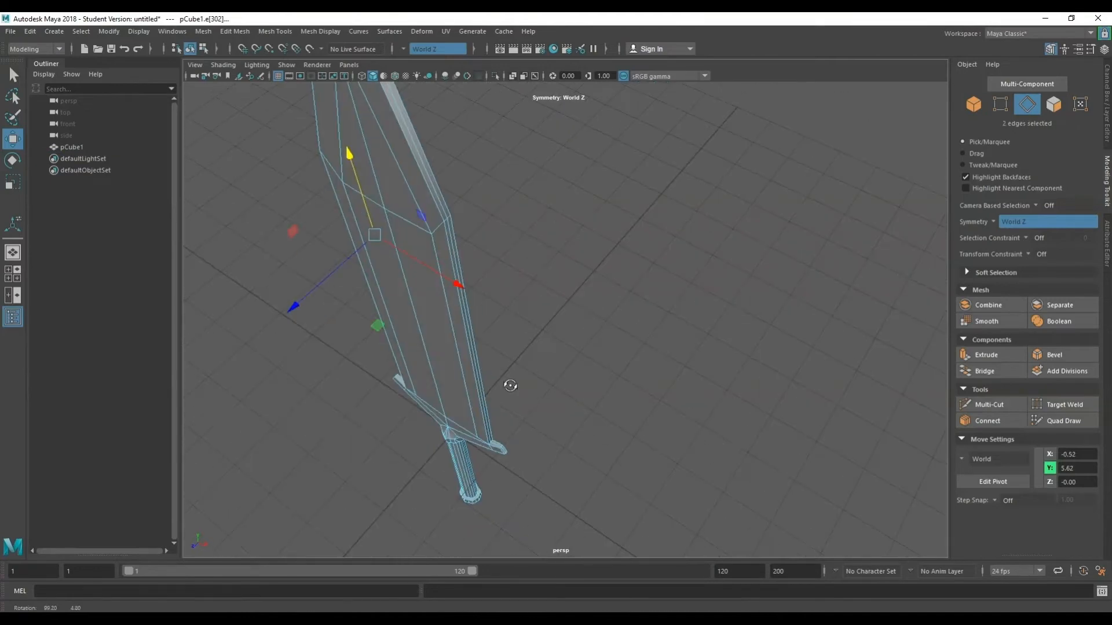
pyautogui.press('q')
pyautogui.click(995, 221)
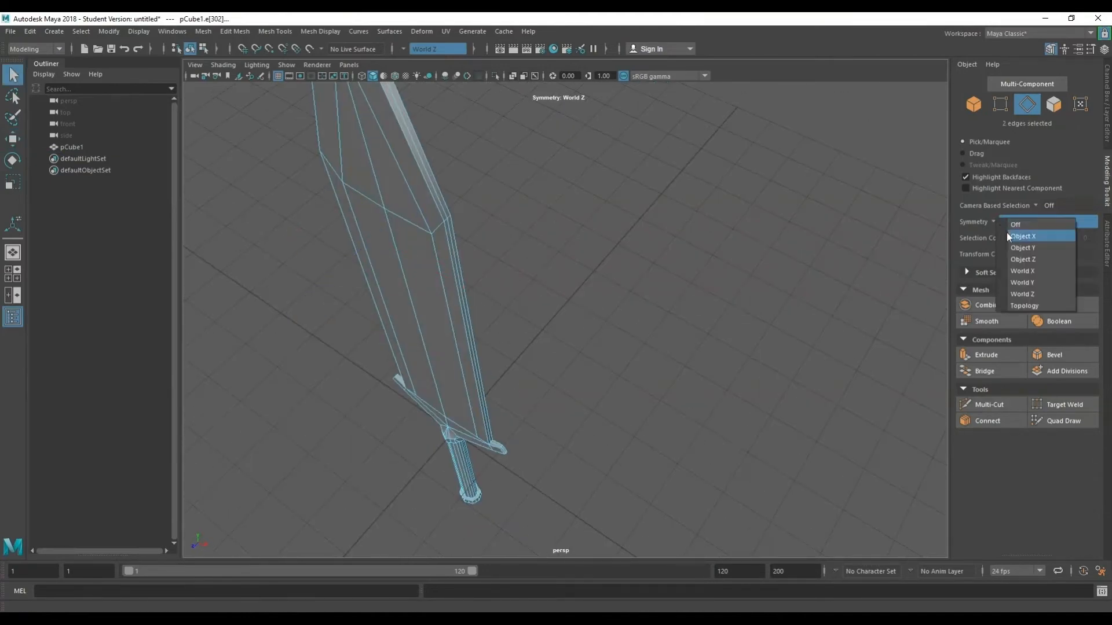
pyautogui.click(1007, 235)
pyautogui.keyDown('alt'); pyautogui.moveTo(461, 251); pyautogui.dragTo(536, 273); pyautogui.keyUp('alt')
# Move the blade's outer cutting edges outward along X on both sides to sharpen the profile, and return to object mode
pyautogui.press('w')
pyautogui.press('e')
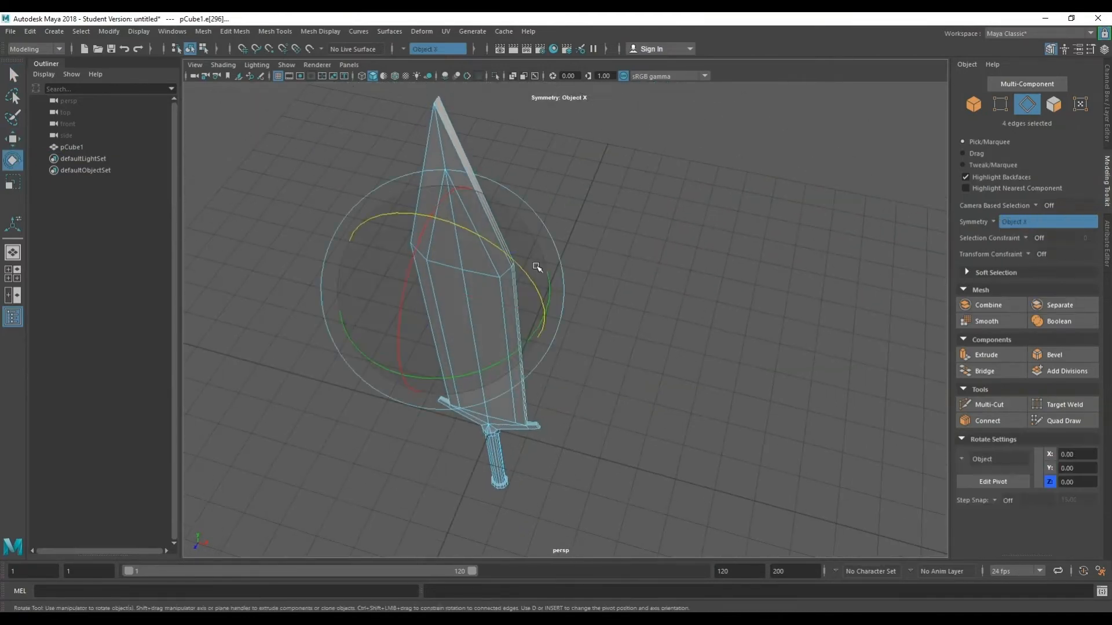
pyautogui.press('r')
pyautogui.keyDown('alt'); pyautogui.moveTo(465, 288); pyautogui.dragTo(544, 271); pyautogui.keyUp('alt')
pyautogui.press('w')
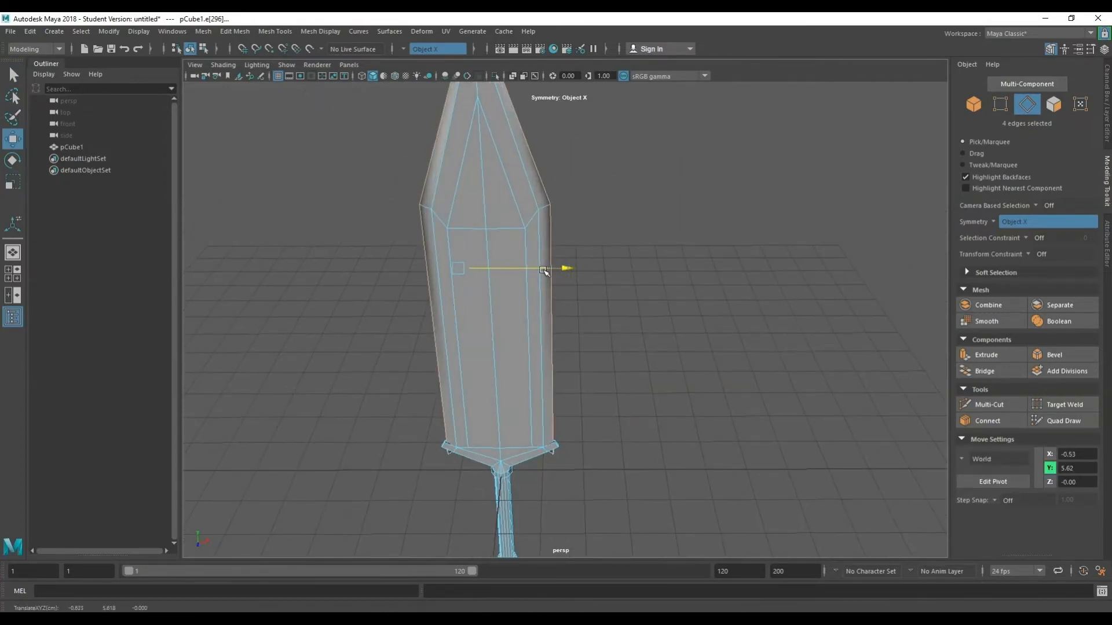
pyautogui.moveTo(551, 272)
pyautogui.keyDown('alt'); pyautogui.mouseDown()
pyautogui.moveTo(561, 255)
pyautogui.moveTo(566, 310)
pyautogui.moveTo(544, 287)
pyautogui.mouseUp(); pyautogui.keyUp('alt')
pyautogui.moveTo(492, 255); pyautogui.dragTo(513, 217)
pyautogui.moveTo(774, 257); pyautogui.dragTo(794, 247, button='right')
pyautogui.scroll(-3, 792, 249)
pyautogui.click(712, 293)
# Inspect the sharpened blade profile from the guard up to the tip
pyautogui.keyDown('alt'); pyautogui.moveTo(651, 347); pyautogui.dragTo(616, 423); pyautogui.keyUp('alt')
pyautogui.click(556, 394)
pyautogui.scroll(5, 556, 394)
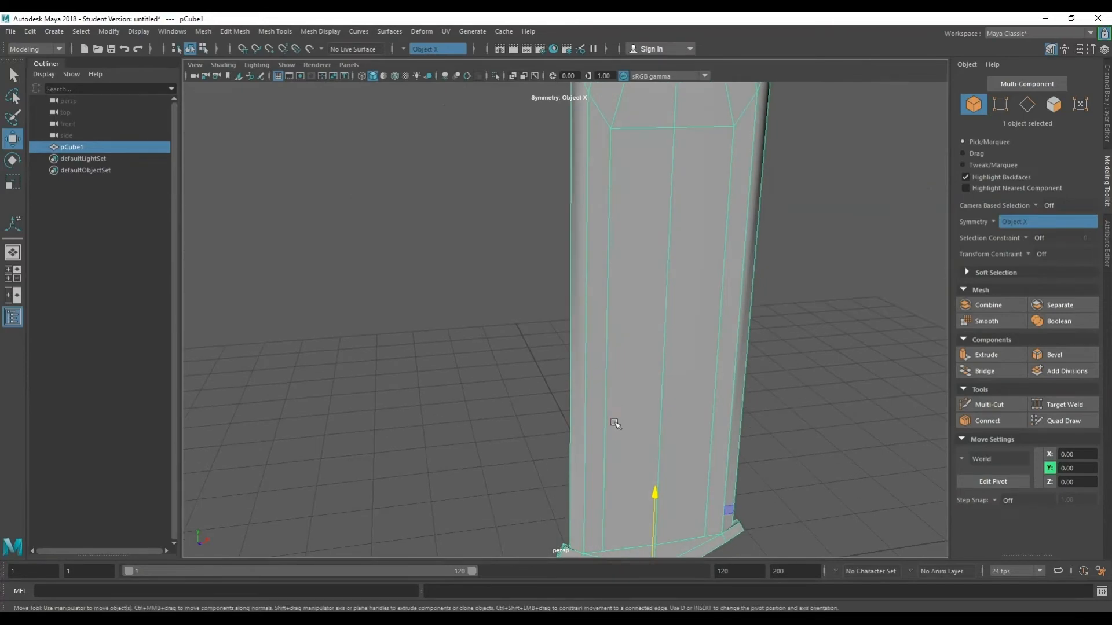
pyautogui.keyDown('alt'); pyautogui.moveTo(615, 423); pyautogui.dragTo(600, 243, button='middle'); pyautogui.keyUp('alt')
pyautogui.scroll(5, 561, 350)
pyautogui.moveTo(554, 376)
pyautogui.keyDown('alt'); pyautogui.mouseDown()
pyautogui.moveTo(564, 371)
pyautogui.moveTo(539, 371)
pyautogui.mouseUp(); pyautogui.keyUp('alt')
pyautogui.scroll(-8, 551, 358)
pyautogui.keyDown('alt'); pyautogui.moveTo(606, 320); pyautogui.dragTo(561, 313); pyautogui.keyUp('alt')
pyautogui.scroll(5, 549, 301)
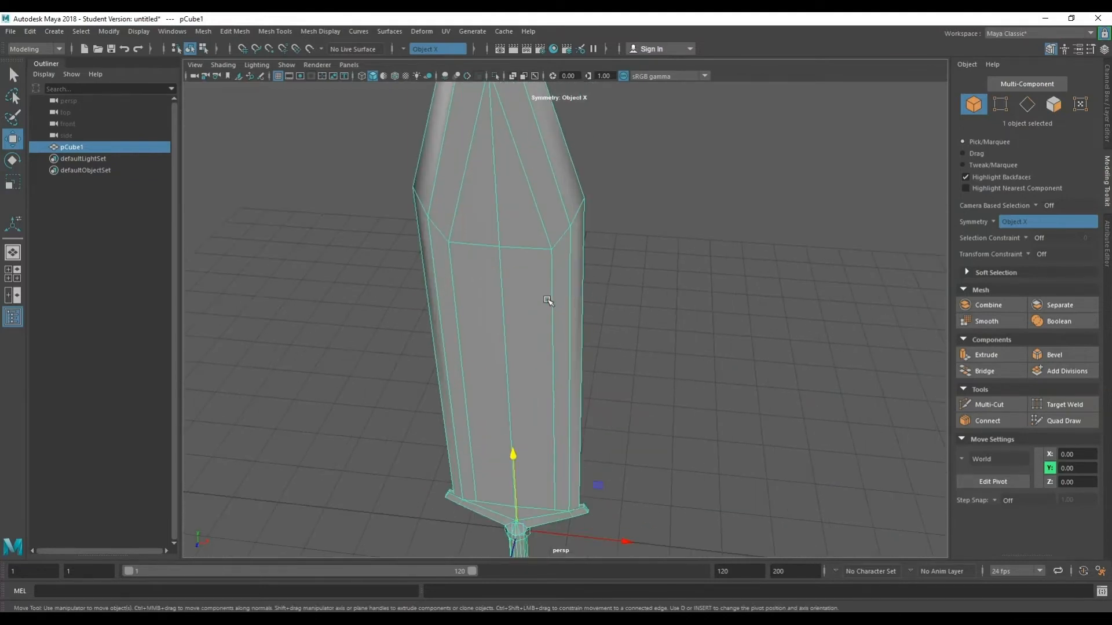
# Select the blade's central inset faces, including the tip section, and set symmetry to Object Z to include the back side
pyautogui.press('q')
pyautogui.moveTo(527, 281); pyautogui.dragTo(525, 308, button='right')
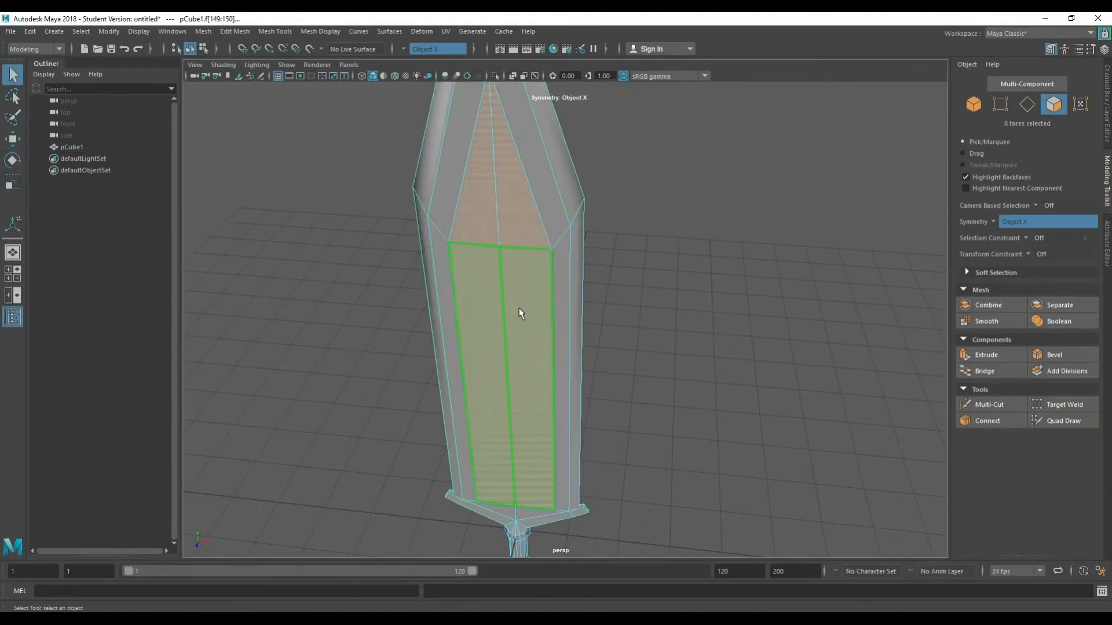
pyautogui.click(520, 308)
pyautogui.keyDown('shift'); pyautogui.click(522, 222); pyautogui.keyUp('shift')
pyautogui.keyDown('alt'); pyautogui.moveTo(524, 223); pyautogui.dragTo(747, 282); pyautogui.keyUp('alt')
pyautogui.click(993, 223)
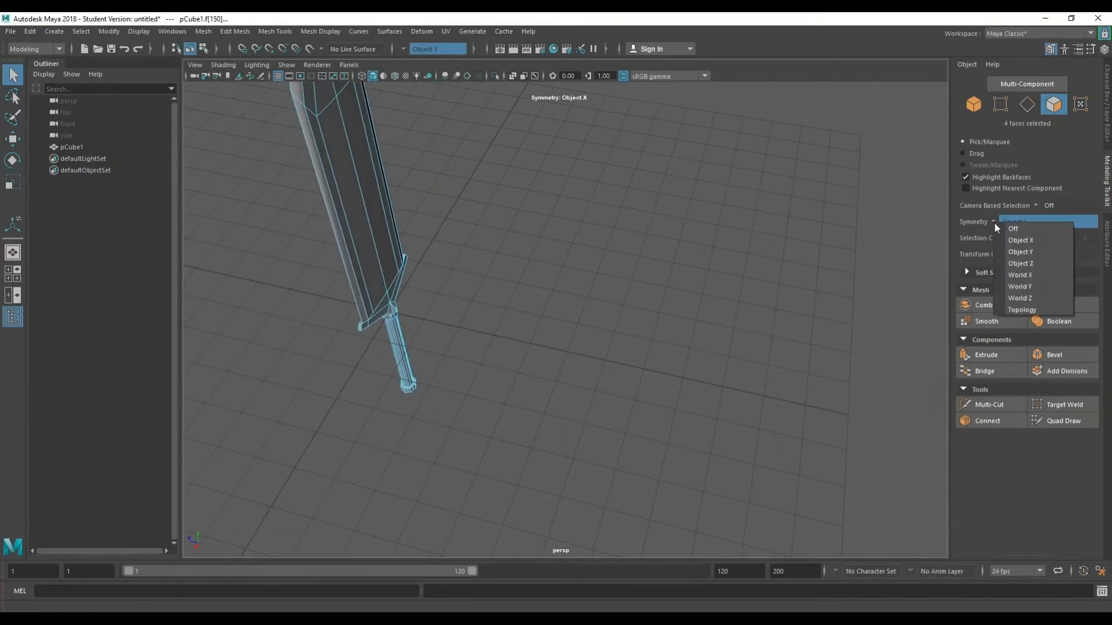
pyautogui.click(1012, 265)
pyautogui.keyDown('alt'); pyautogui.moveTo(419, 191); pyautogui.dragTo(608, 282); pyautogui.keyUp('alt')
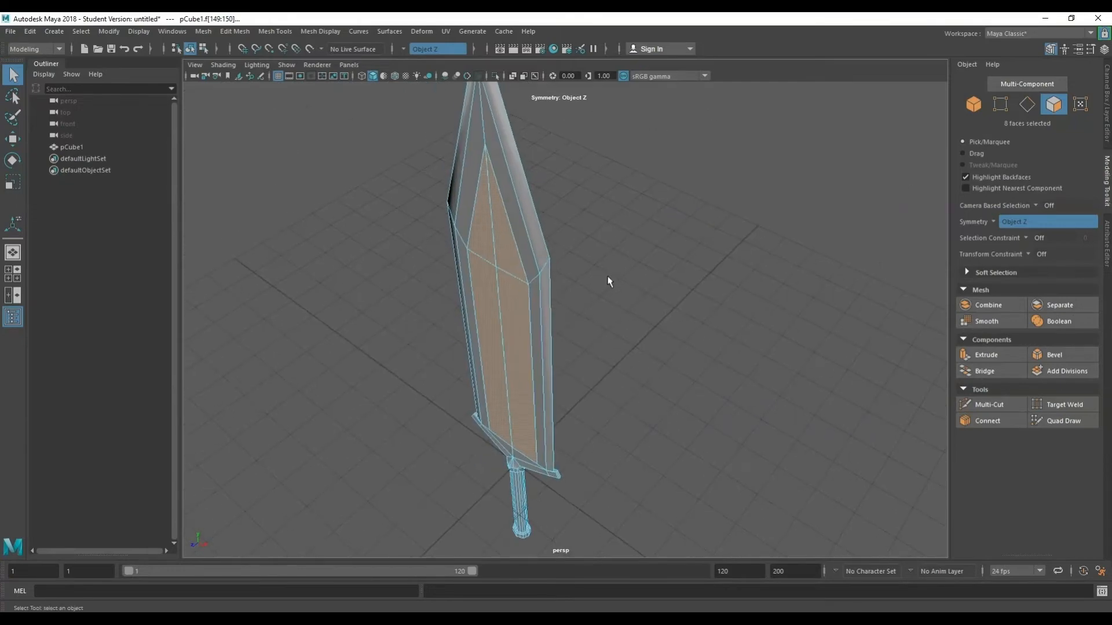
# Extrude the eight central blade faces inward to recess them within the border, and return to object mode
pyautogui.hotkey('ctrl', 'e')
pyautogui.keyDown('alt'); pyautogui.moveTo(492, 289); pyautogui.dragTo(690, 176); pyautogui.keyUp('alt')
pyautogui.keyDown('alt'); pyautogui.moveTo(690, 175); pyautogui.dragTo(561, 169, button='middle'); pyautogui.keyUp('alt')
pyautogui.moveTo(705, 137); pyautogui.dragTo(591, 153, button='right')
pyautogui.keyDown('alt'); pyautogui.moveTo(591, 153); pyautogui.dragTo(410, 301); pyautogui.keyUp('alt')
pyautogui.keyDown('alt'); pyautogui.moveTo(410, 301); pyautogui.dragTo(589, 359, button='right'); pyautogui.keyUp('alt')
pyautogui.keyDown('alt'); pyautogui.moveTo(654, 359); pyautogui.dragTo(494, 241, button='middle'); pyautogui.keyUp('alt')
pyautogui.keyDown('alt'); pyautogui.moveTo(494, 240); pyautogui.dragTo(531, 318); pyautogui.keyUp('alt')
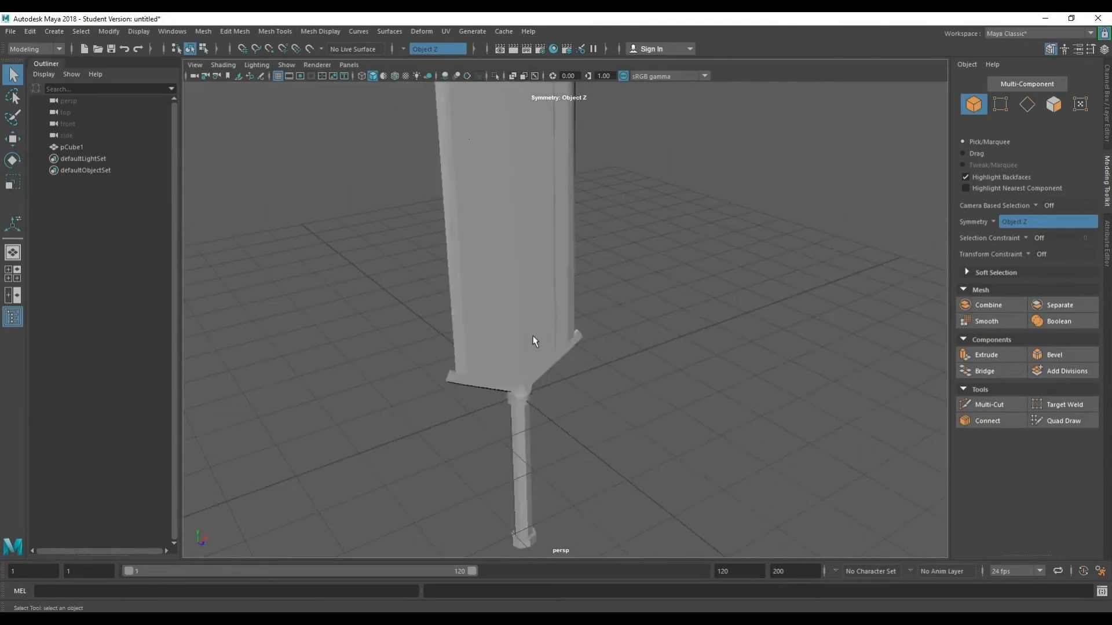
# Select the sixteen front and back faces of the guard, including the end sections of both arms
pyautogui.keyDown('alt'); pyautogui.moveTo(531, 318); pyautogui.dragTo(526, 380, button='right'); pyautogui.keyUp('alt')
pyautogui.click(525, 374)
pyautogui.moveTo(484, 428); pyautogui.dragTo(484, 341, button='right')
pyautogui.click(347, 438)
pyautogui.keyDown('shift'); pyautogui.click(406, 445); pyautogui.keyUp('shift')
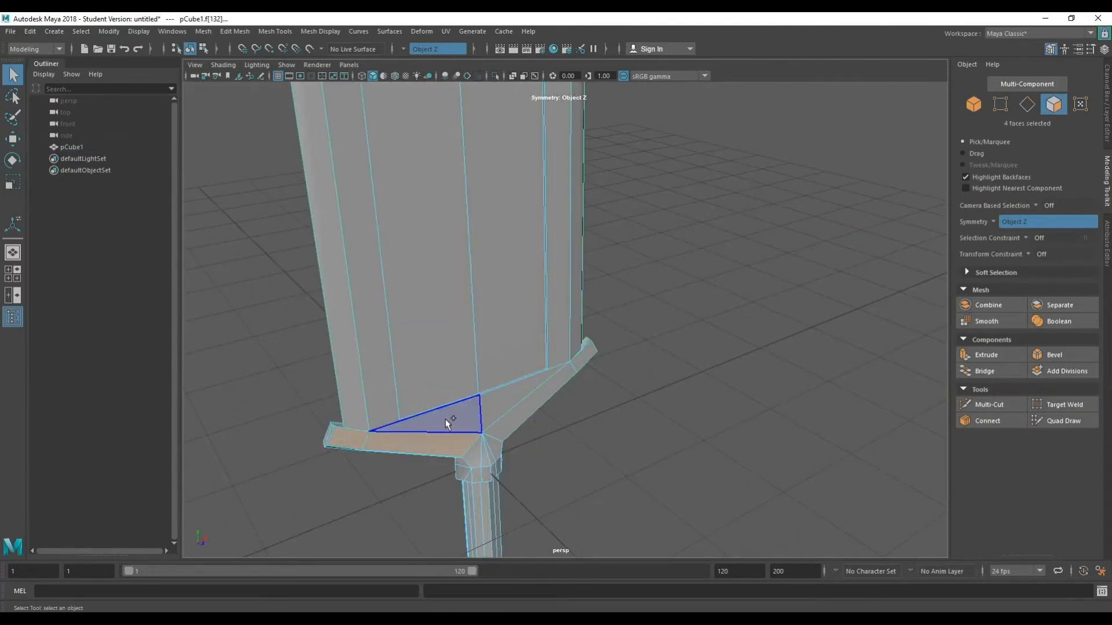
pyautogui.keyDown('shift'); pyautogui.click(447, 422); pyautogui.keyUp('shift')
pyautogui.keyDown('shift'); pyautogui.click(528, 397); pyautogui.keyUp('shift')
pyautogui.keyDown('shift'); pyautogui.click(509, 398); pyautogui.keyUp('shift')
pyautogui.keyDown('shift'); pyautogui.click(586, 357); pyautogui.keyUp('shift')
pyautogui.keyDown('alt'); pyautogui.moveTo(586, 357); pyautogui.dragTo(447, 428, button='right'); pyautogui.keyUp('alt')
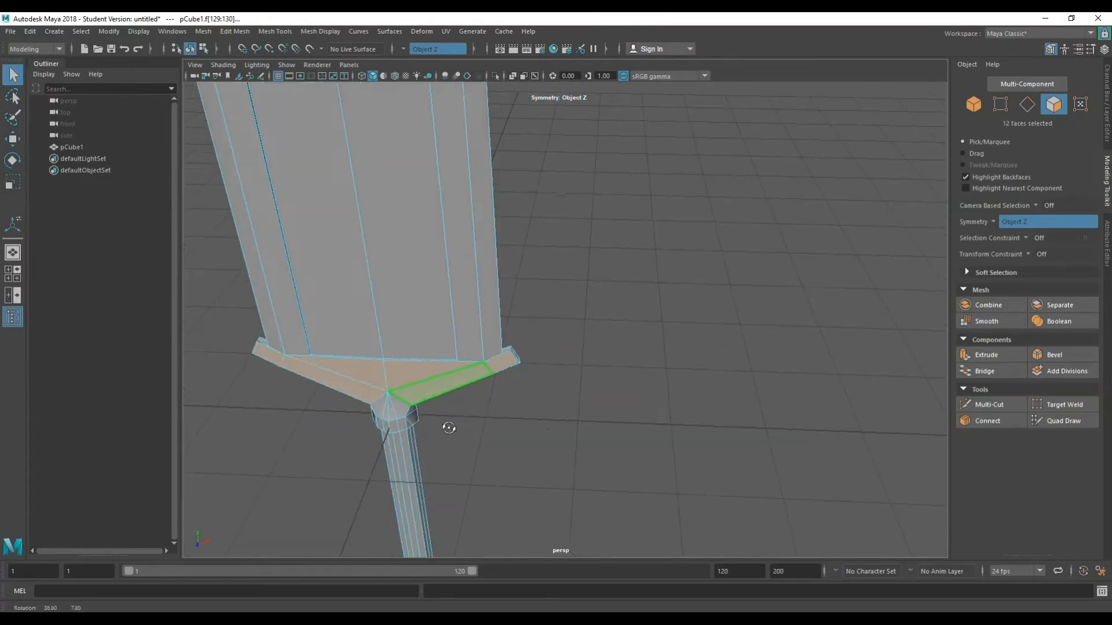
pyautogui.keyDown('alt'); pyautogui.moveTo(447, 427); pyautogui.dragTo(464, 333); pyautogui.keyUp('alt')
pyautogui.keyDown('alt'); pyautogui.moveTo(443, 375); pyautogui.dragTo(604, 338); pyautogui.keyUp('alt')
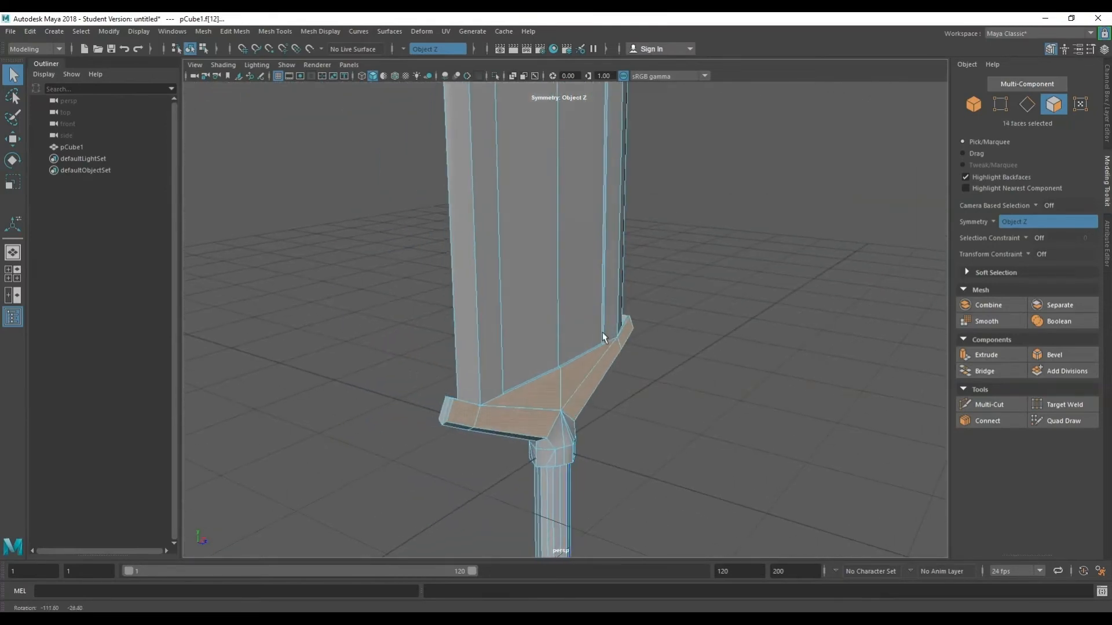
pyautogui.keyDown('alt'); pyautogui.moveTo(504, 429); pyautogui.dragTo(517, 427); pyautogui.keyUp('alt')
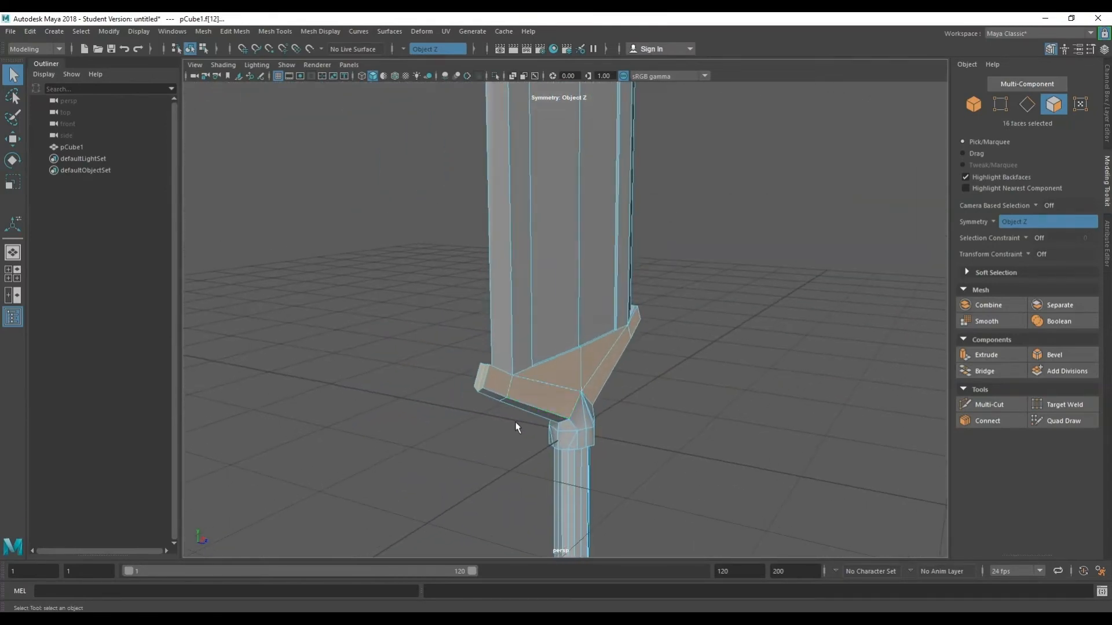
# Extrude the selected guard faces with a thickness of 0.075
pyautogui.hotkey('ctrl', 'e')
pyautogui.click(731, 451)
pyautogui.write('0.05')
pyautogui.press('Return')
pyautogui.keyDown('alt'); pyautogui.moveTo(658, 355); pyautogui.dragTo(607, 371); pyautogui.keyUp('alt')
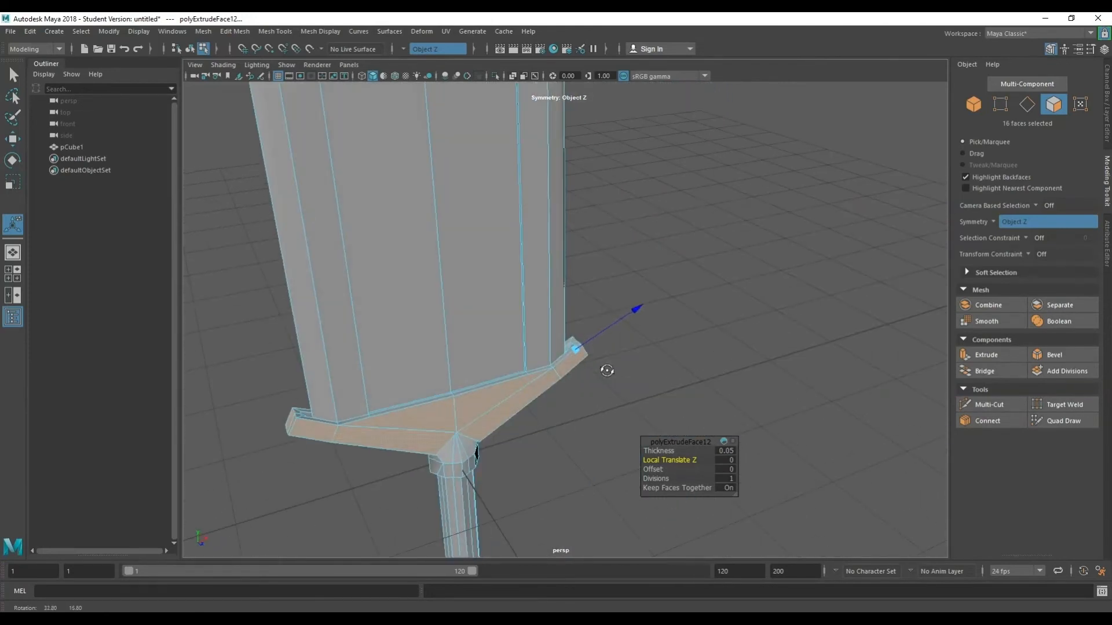
pyautogui.click(723, 449)
pyautogui.write('0.075')
pyautogui.press('Return')
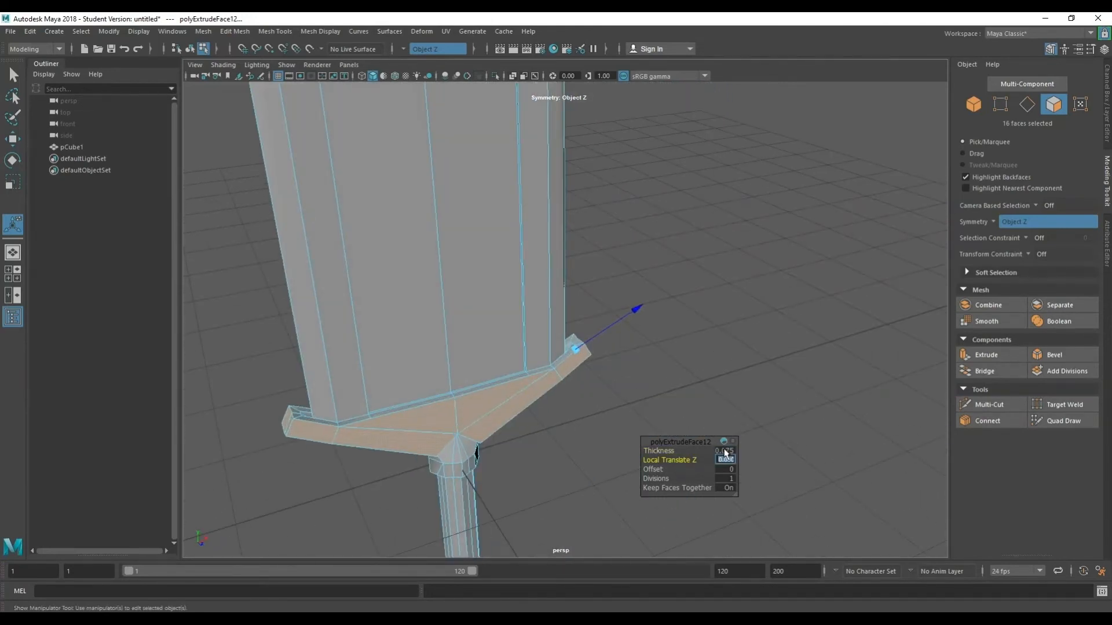
# Return to object mode and examine the thickened guard and the whole sword from different angles
pyautogui.keyDown('alt'); pyautogui.moveTo(619, 438); pyautogui.dragTo(737, 304); pyautogui.keyUp('alt')
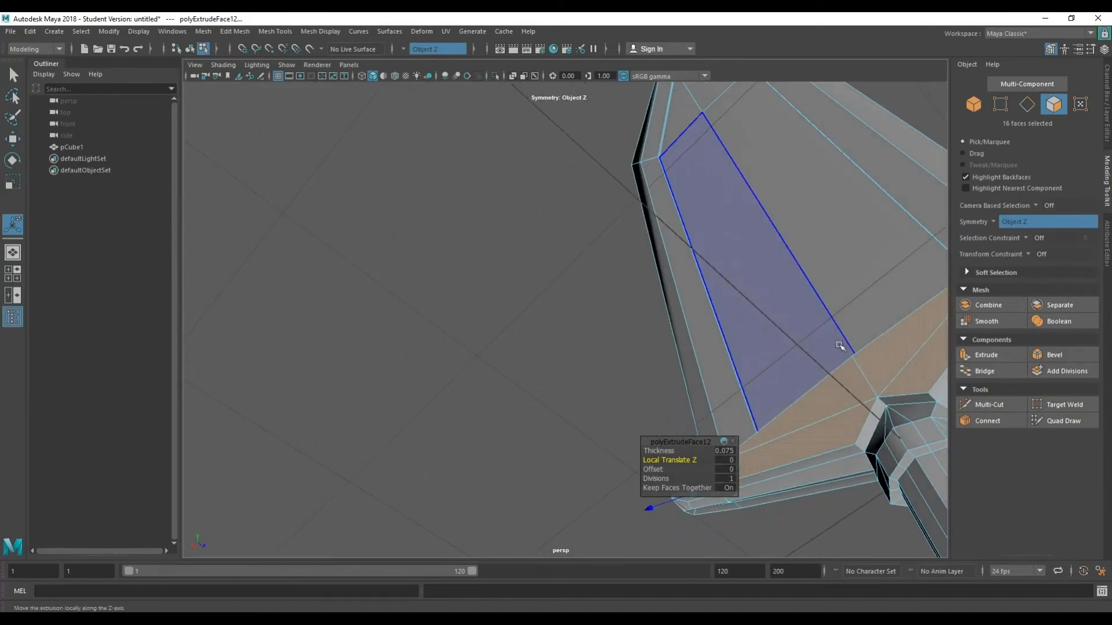
pyautogui.keyDown('alt'); pyautogui.moveTo(844, 347); pyautogui.dragTo(622, 306, button='middle'); pyautogui.keyUp('alt')
pyautogui.keyDown('alt'); pyautogui.moveTo(622, 306); pyautogui.dragTo(657, 392); pyautogui.keyUp('alt')
pyautogui.moveTo(792, 263); pyautogui.dragTo(854, 246, button='right')
pyautogui.click(753, 280)
pyautogui.scroll(-4, 724, 290)
pyautogui.keyDown('alt'); pyautogui.moveTo(724, 290); pyautogui.dragTo(519, 321); pyautogui.keyUp('alt')
pyautogui.scroll(-5, 519, 320)
pyautogui.keyDown('alt'); pyautogui.moveTo(612, 343); pyautogui.dragTo(598, 416); pyautogui.keyUp('alt')
# Split the grip's long edges with seven evenly spaced edge loops between the guard and the pommel
pyautogui.click(598, 416)
pyautogui.scroll(5, 565, 318)
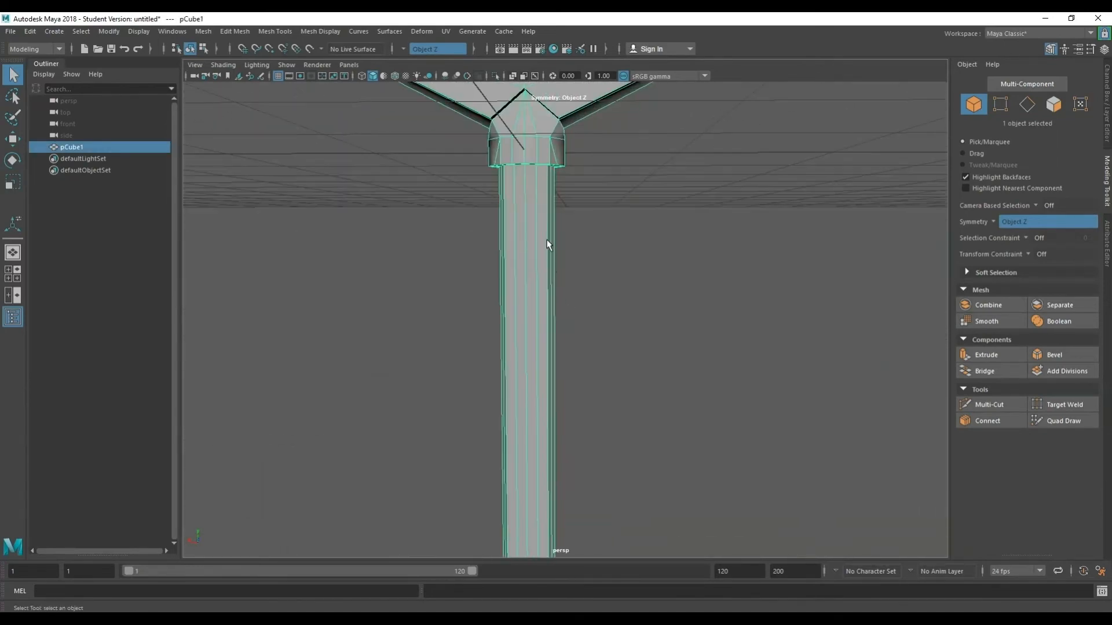
pyautogui.moveTo(544, 229); pyautogui.dragTo(516, 368, button='right')
pyautogui.click(527, 213)
pyautogui.scroll(-3, 534, 226)
pyautogui.keyDown('shift'); pyautogui.moveTo(536, 271); pyautogui.dragTo(521, 342, button='right'); pyautogui.keyUp('shift')
pyautogui.click(539, 422)
pyautogui.keyDown('ctrl'); pyautogui.moveTo(539, 423); pyautogui.dragTo(521, 496, button='right'); pyautogui.keyUp('ctrl')
pyautogui.click(542, 254)
pyautogui.keyDown('ctrl'); pyautogui.moveTo(536, 253); pyautogui.dragTo(524, 519, button='right'); pyautogui.keyUp('ctrl')
# Select all seven edge loops around the grip and bevel them with a fraction of 0.25
pyautogui.click(538, 327)
pyautogui.click(539, 408)
pyautogui.click(544, 481)
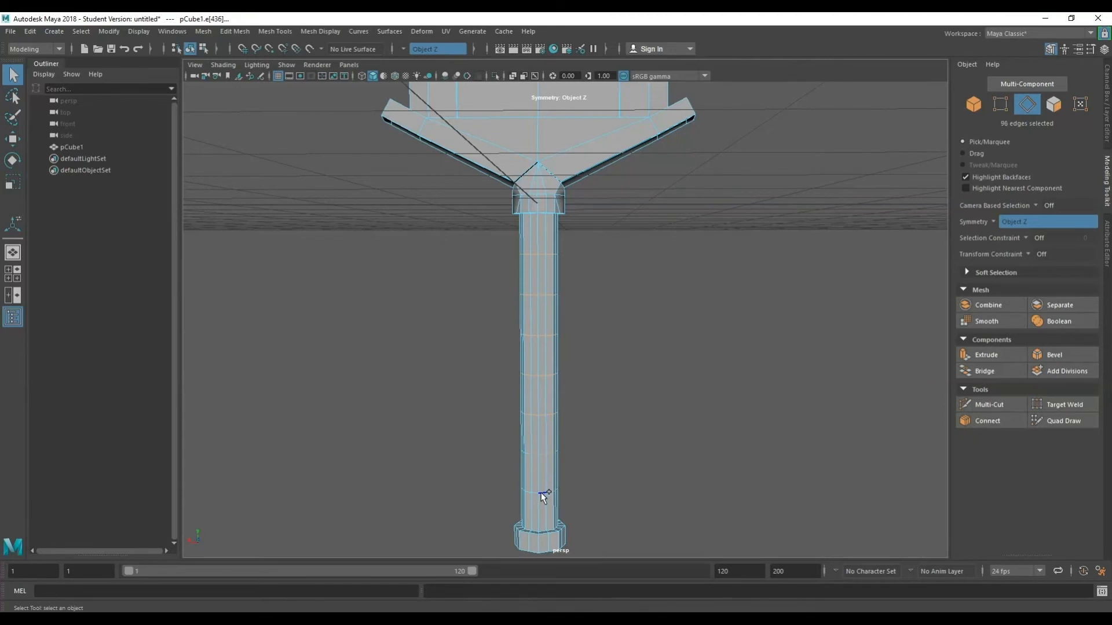
pyautogui.keyDown('alt'); pyautogui.moveTo(582, 351); pyautogui.dragTo(574, 310, button='middle'); pyautogui.keyUp('alt')
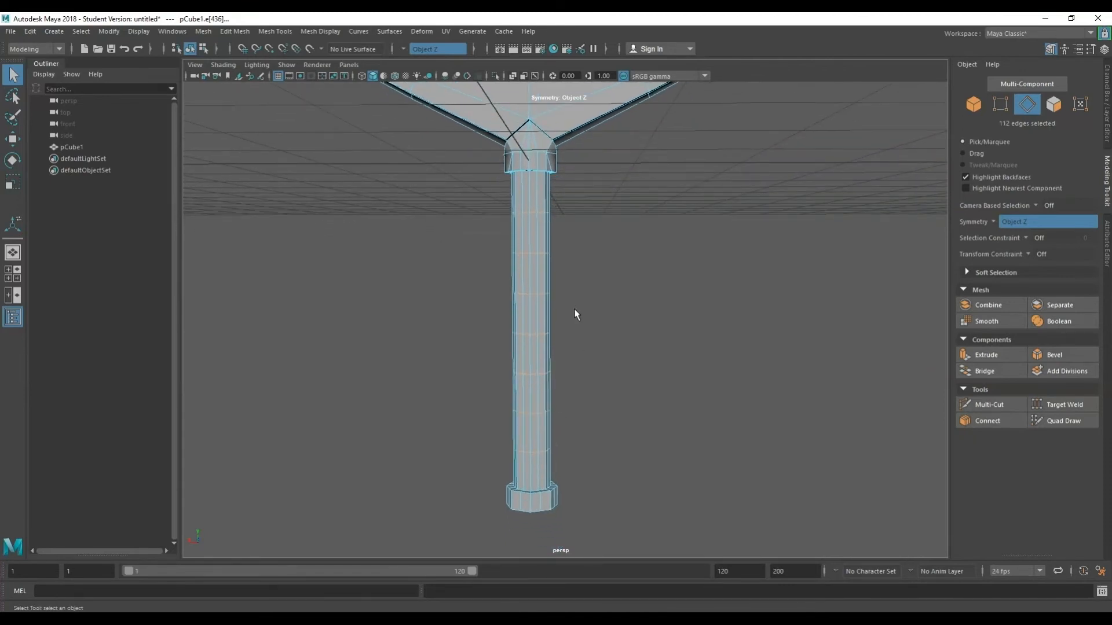
pyautogui.press('space')
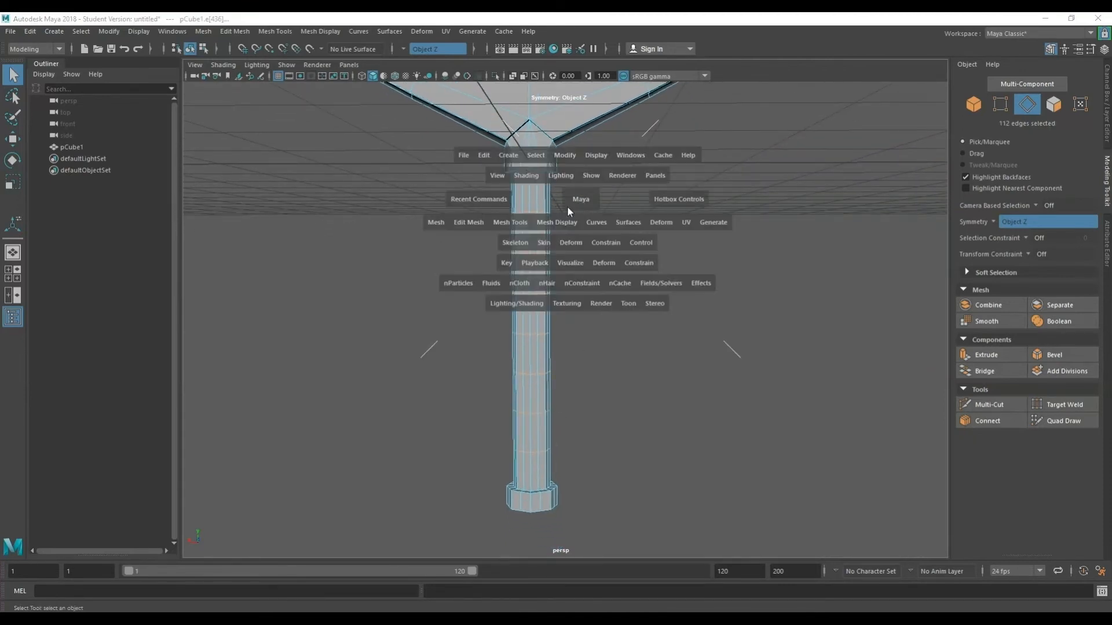
pyautogui.moveTo(463, 224); pyautogui.dragTo(469, 267)
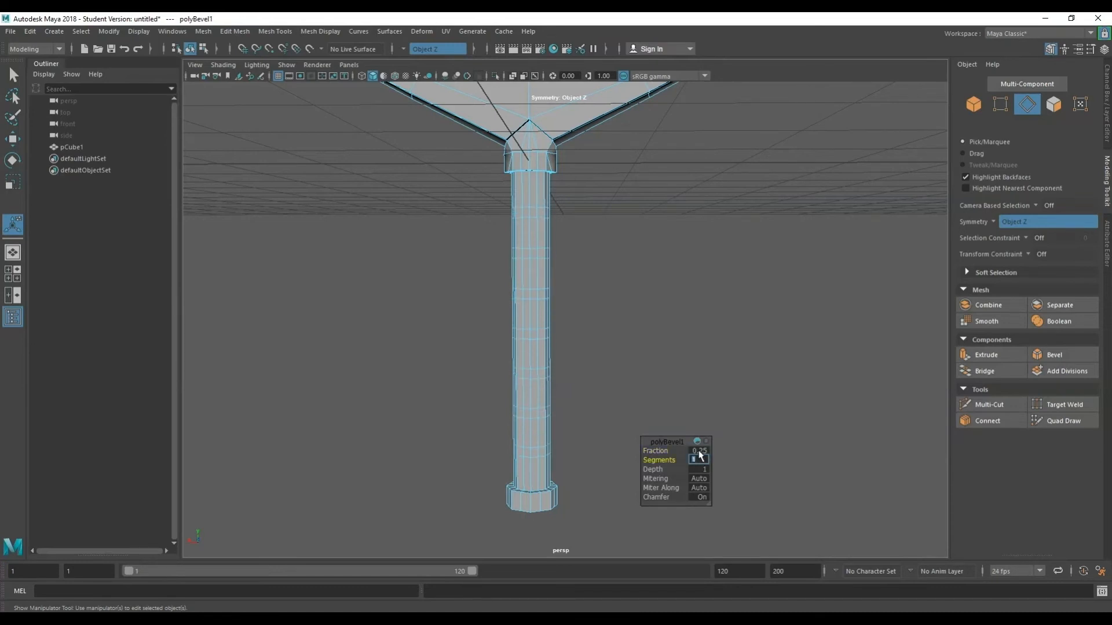
# Select the seven narrow face bands that encircle the grip
pyautogui.keyDown('alt'); pyautogui.moveTo(622, 330); pyautogui.dragTo(626, 241); pyautogui.keyUp('alt')
pyautogui.moveTo(625, 241); pyautogui.dragTo(608, 241, button='right')
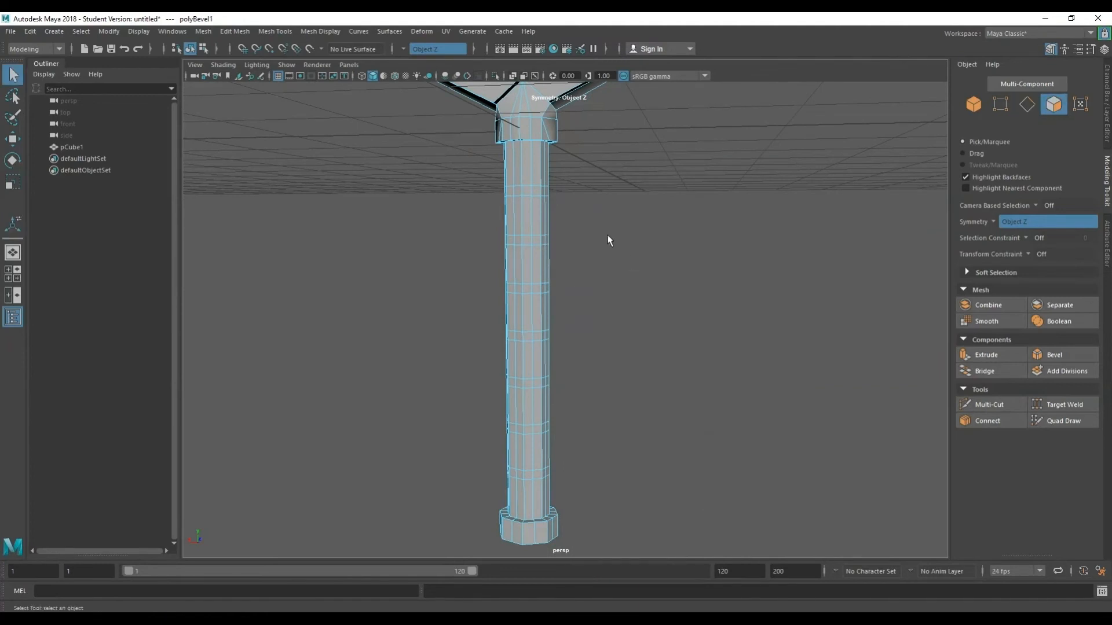
pyautogui.keyDown('shift'); pyautogui.click(539, 196); pyautogui.keyUp('shift')
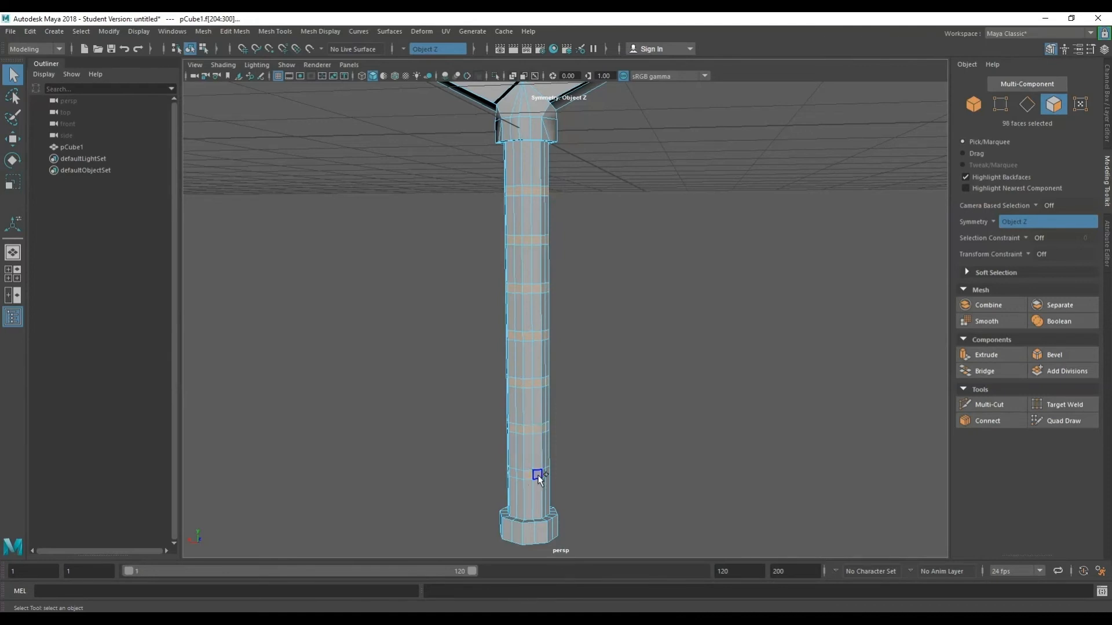
pyautogui.keyDown('alt'); pyautogui.moveTo(571, 380); pyautogui.dragTo(580, 387); pyautogui.keyUp('alt')
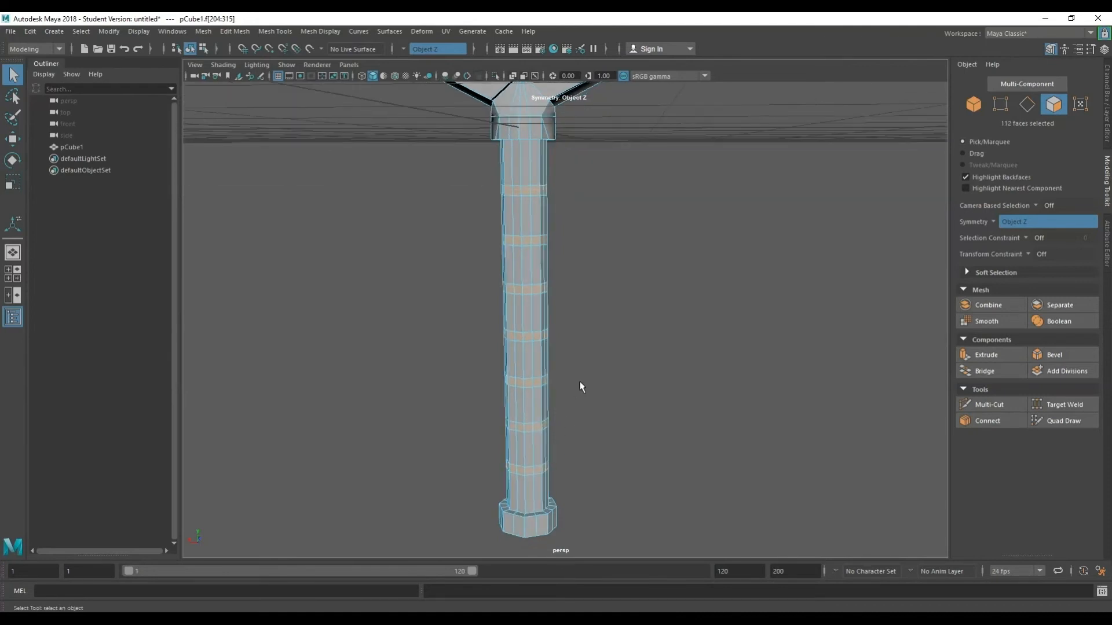
# Extrude the seven selected grip bands outward with a thickness of 0.025
pyautogui.hotkey('ctrl', 'e')
pyautogui.click(727, 451)
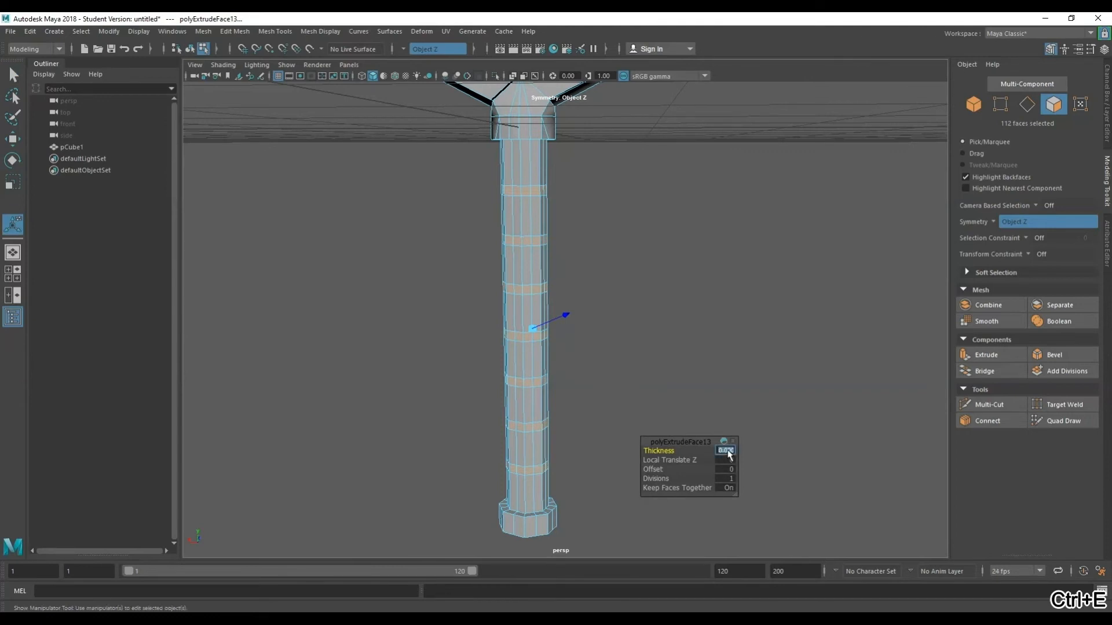
pyautogui.write('0.02')
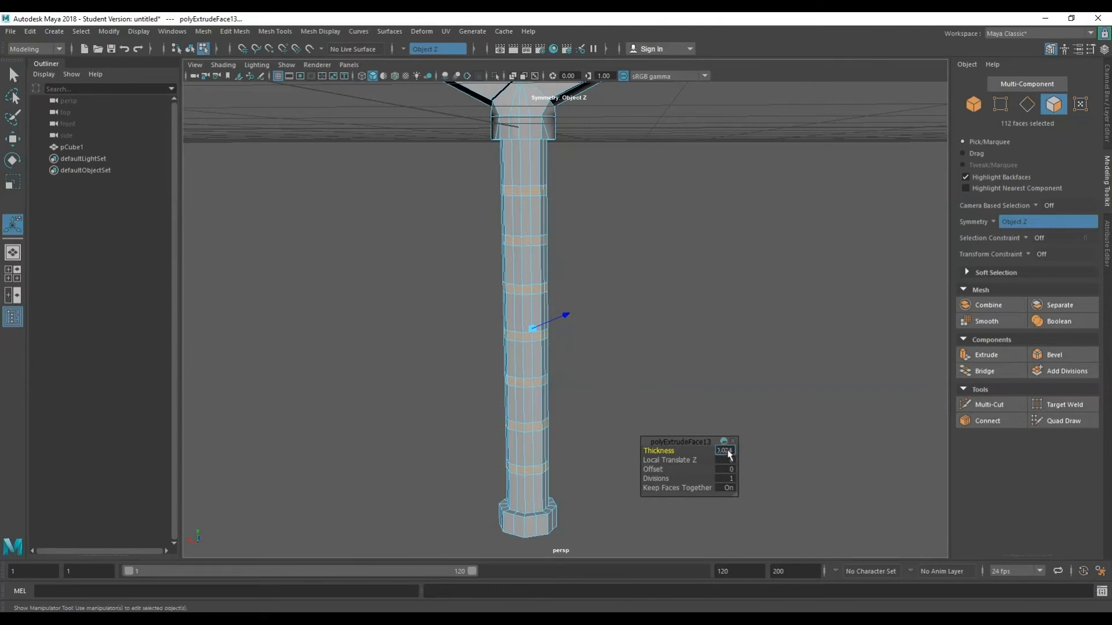
pyautogui.write('5')
pyautogui.press('Tab')
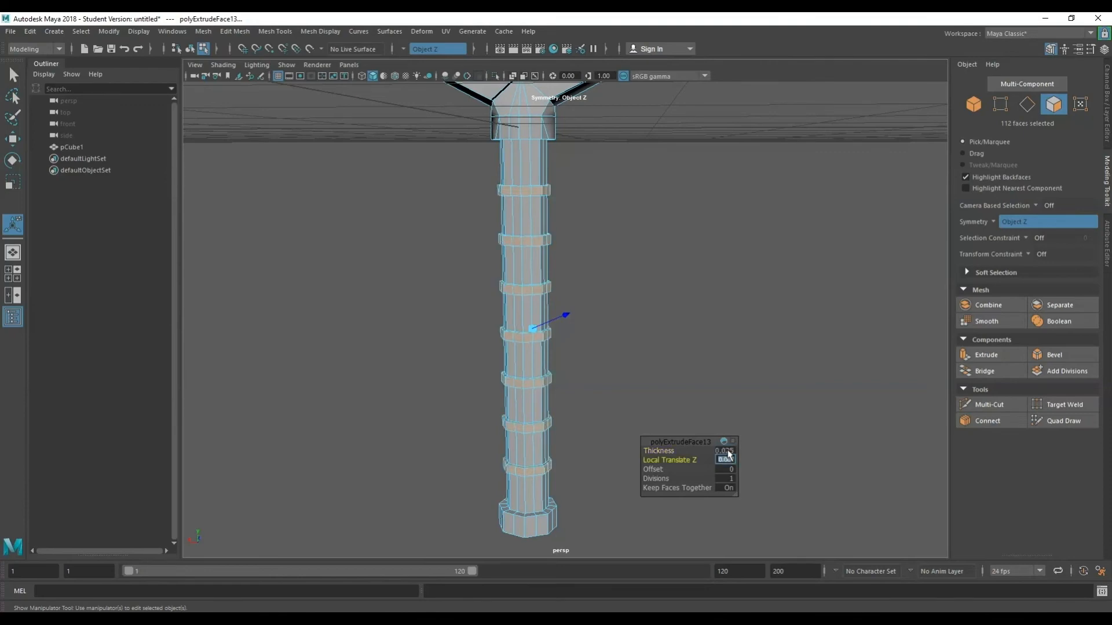
# Return to object mode and examine the raised grip bands and the rest of the sword from several angles
pyautogui.keyDown('alt'); pyautogui.moveTo(729, 456); pyautogui.dragTo(347, 292); pyautogui.keyUp('alt')
pyautogui.scroll(-5, 427, 261)
pyautogui.scroll(1, 643, 253)
pyautogui.keyDown('alt'); pyautogui.moveTo(643, 253); pyautogui.dragTo(596, 244); pyautogui.keyUp('alt')
pyautogui.keyDown('alt'); pyautogui.moveTo(595, 243); pyautogui.dragTo(518, 299, button='middle'); pyautogui.keyUp('alt')
pyautogui.moveTo(654, 194); pyautogui.dragTo(732, 178, button='right')
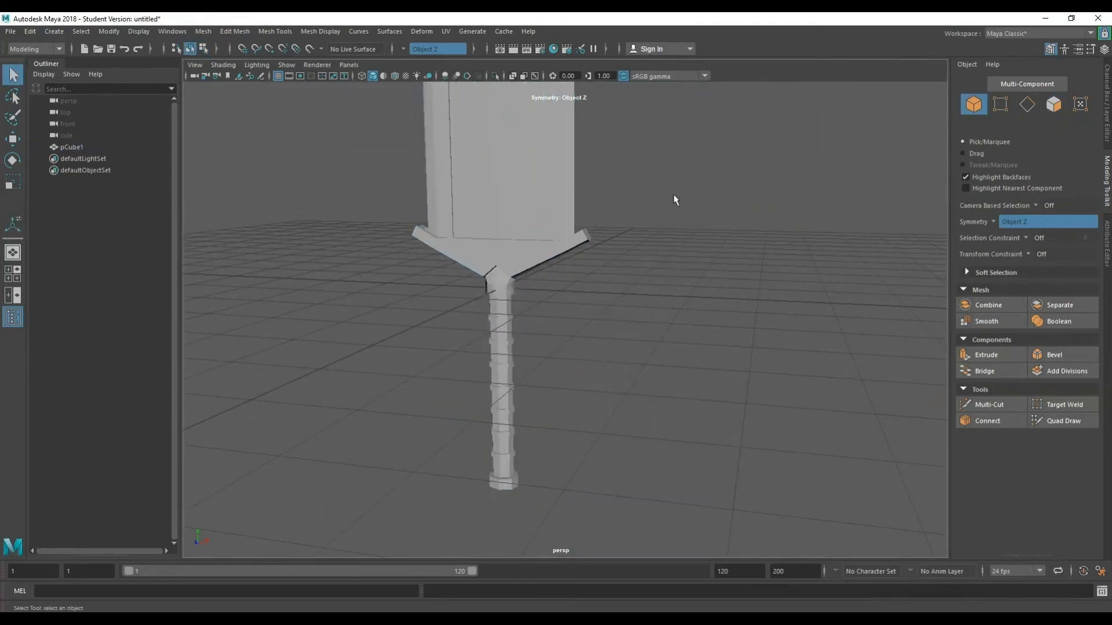
pyautogui.keyDown('alt'); pyautogui.moveTo(492, 380); pyautogui.dragTo(521, 292); pyautogui.keyUp('alt')
pyautogui.keyDown('alt'); pyautogui.moveTo(567, 236); pyautogui.dragTo(515, 351); pyautogui.keyUp('alt')
pyautogui.click(462, 510)
# Target-weld the centre vertex above the grip collar to the tip vertex on the guard's front face
pyautogui.keyDown('alt'); pyautogui.moveTo(593, 487); pyautogui.dragTo(585, 268); pyautogui.keyUp('alt')
pyautogui.scroll(5, 579, 287)
pyautogui.keyDown('alt'); pyautogui.moveTo(558, 351); pyautogui.dragTo(602, 307); pyautogui.keyUp('alt')
pyautogui.scroll(5, 597, 336)
pyautogui.keyDown('alt'); pyautogui.moveTo(593, 360); pyautogui.dragTo(641, 216); pyautogui.keyUp('alt')
pyautogui.scroll(-3, 593, 334)
pyautogui.moveTo(641, 217); pyautogui.dragTo(596, 218, button='right')
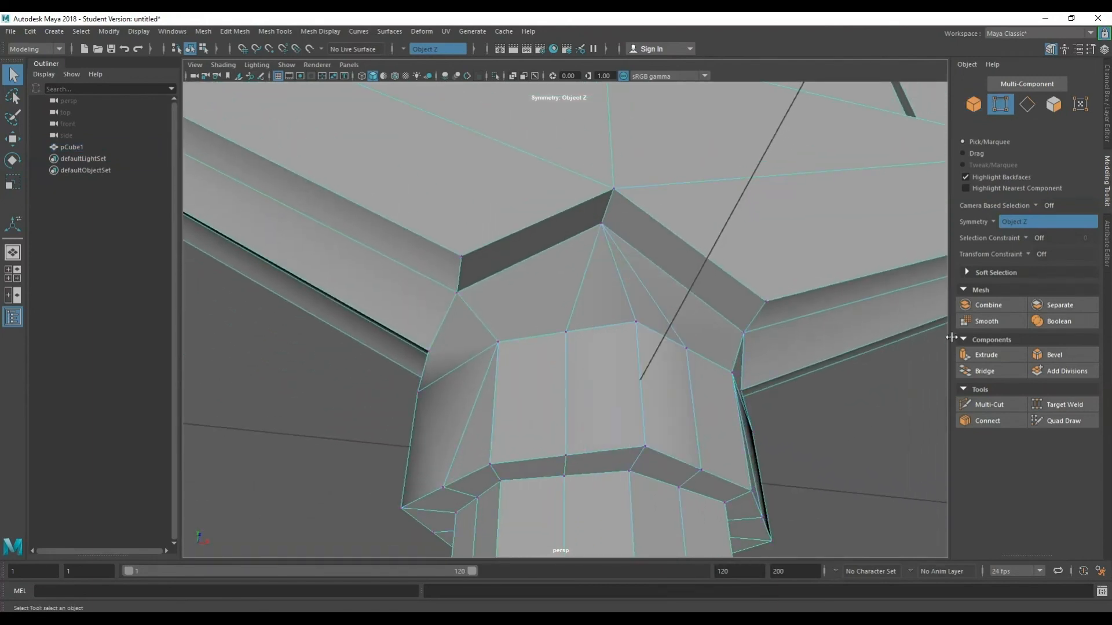
pyautogui.click(986, 401)
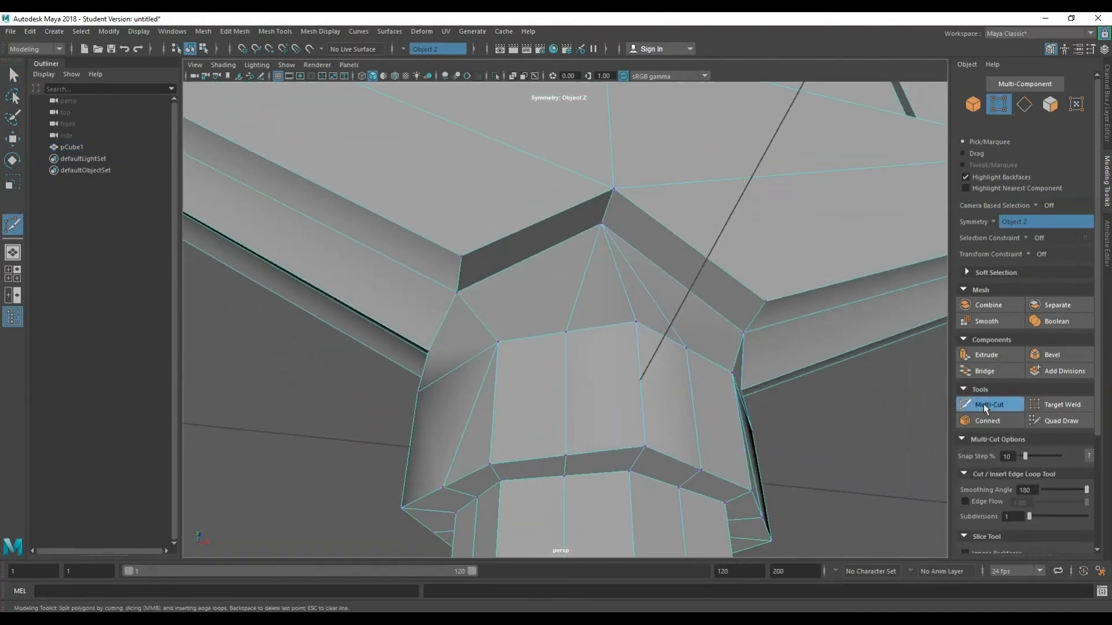
pyautogui.click(1038, 404)
pyautogui.moveTo(608, 207); pyautogui.dragTo(614, 189)
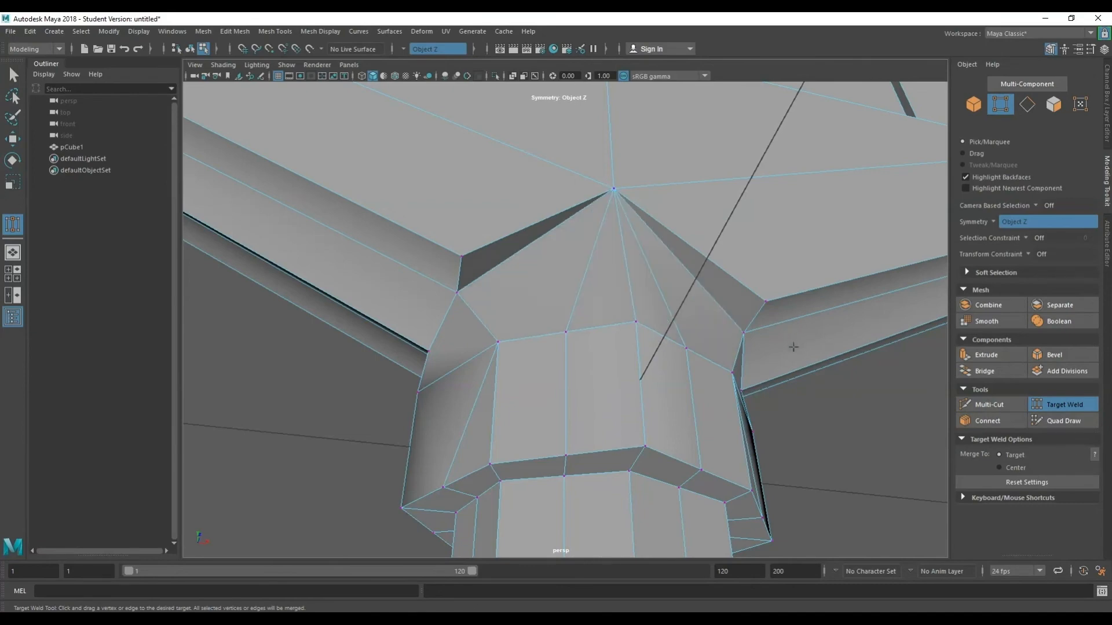
# Weld the inner corner vertices beneath the guard to the adjoining vertices on the top rim of the grip collar
pyautogui.keyDown('alt'); pyautogui.moveTo(756, 346); pyautogui.dragTo(484, 370); pyautogui.keyUp('alt')
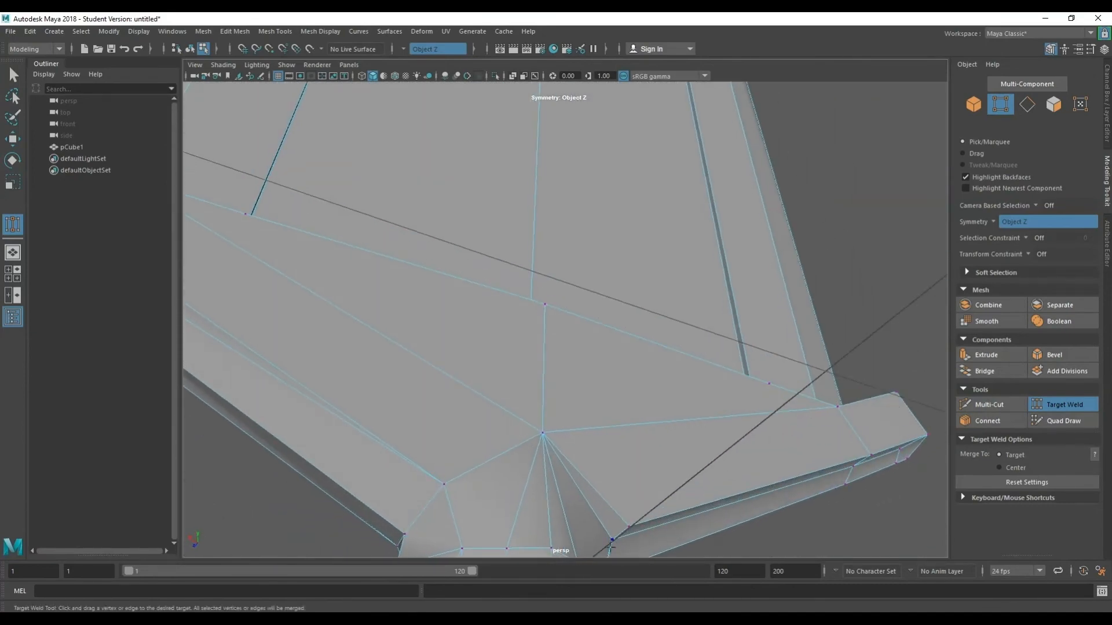
pyautogui.keyDown('alt'); pyautogui.moveTo(389, 452); pyautogui.dragTo(773, 362); pyautogui.keyUp('alt')
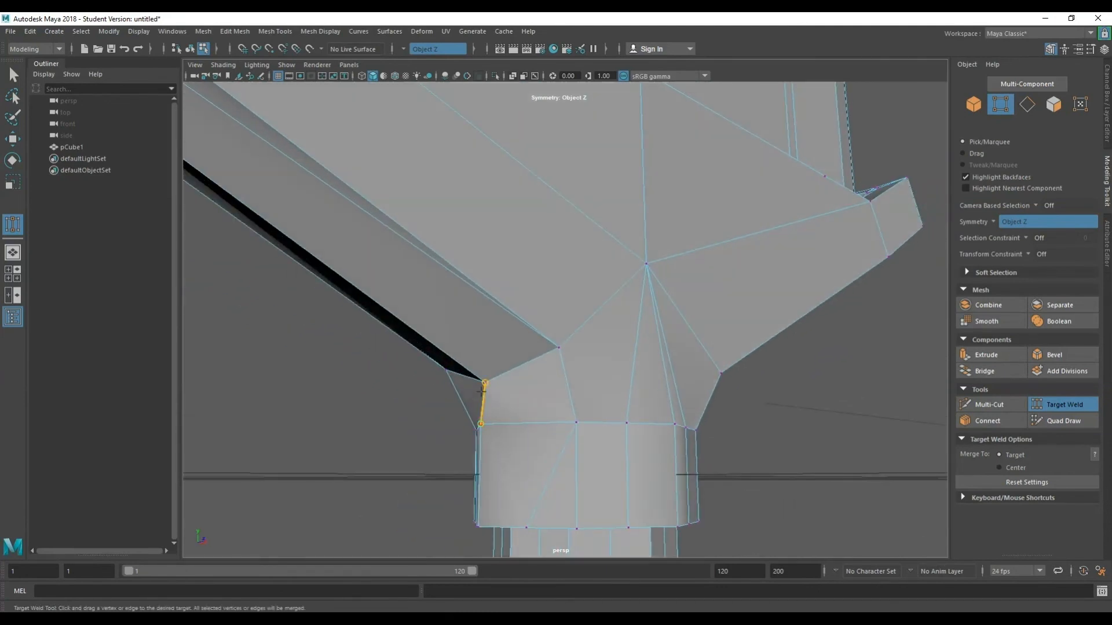
pyautogui.moveTo(481, 424)
pyautogui.keyDown('alt'); pyautogui.mouseDown()
pyautogui.moveTo(533, 422)
pyautogui.moveTo(491, 433)
pyautogui.mouseUp(); pyautogui.keyUp('alt')
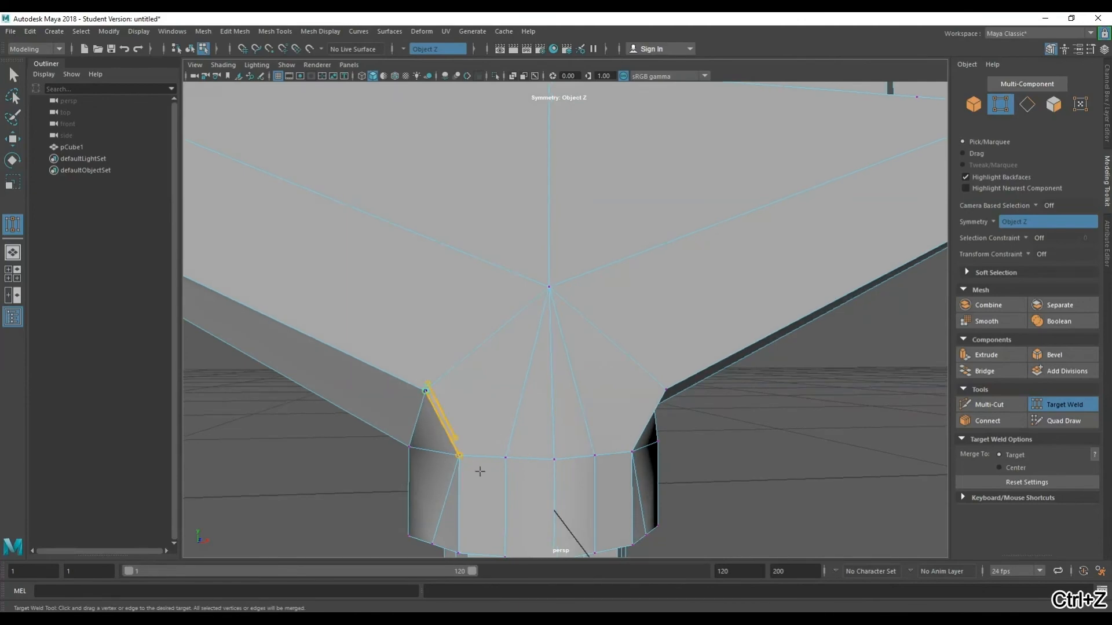
pyautogui.moveTo(480, 472); pyautogui.dragTo(480, 472)
# Weld the inset vertices on the underside of both guard arms to the neighbouring outer-edge vertices
pyautogui.keyDown('alt'); pyautogui.moveTo(659, 461); pyautogui.dragTo(682, 368); pyautogui.keyUp('alt')
pyautogui.scroll(3, 596, 199)
pyautogui.keyDown('alt'); pyautogui.moveTo(598, 172); pyautogui.dragTo(592, 310, button='middle'); pyautogui.keyUp('alt')
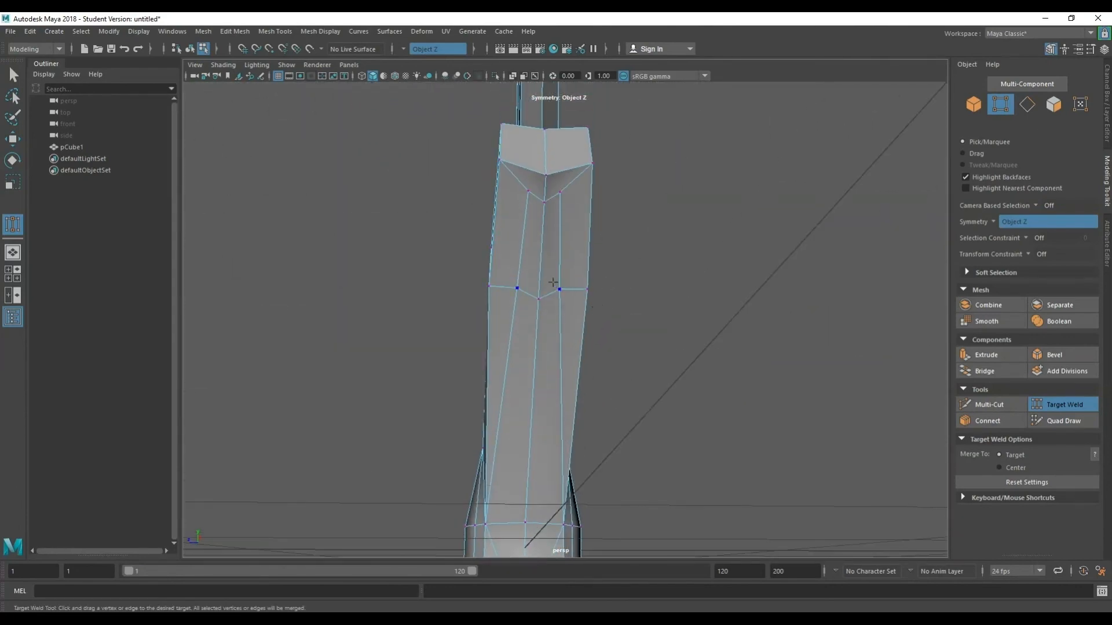
pyautogui.moveTo(559, 289); pyautogui.dragTo(587, 289)
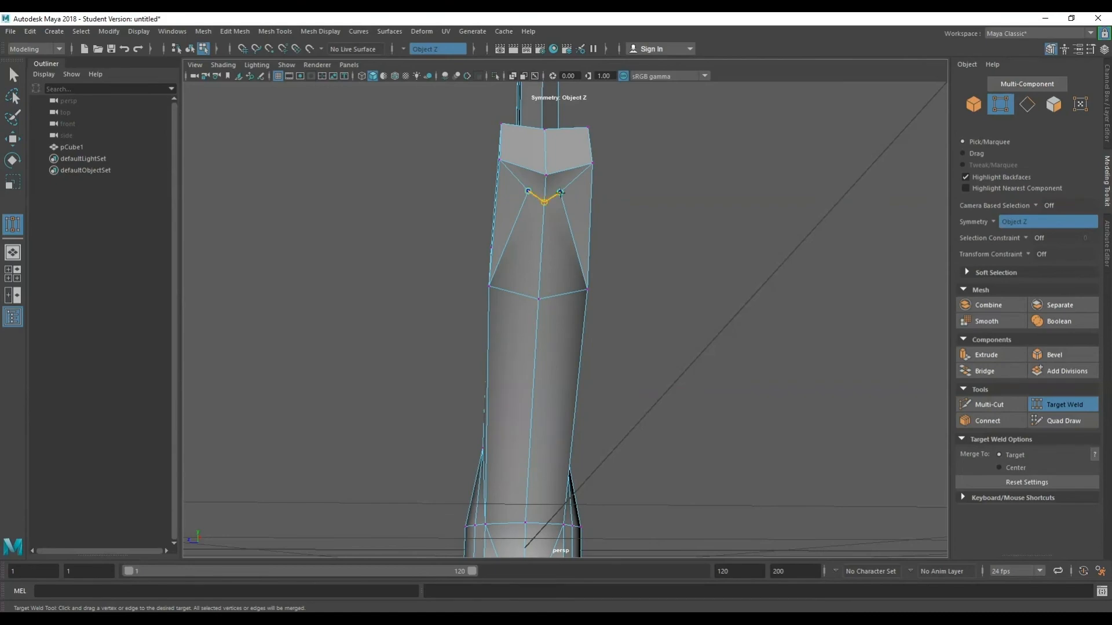
pyautogui.keyDown('alt'); pyautogui.moveTo(547, 167); pyautogui.dragTo(594, 294); pyautogui.keyUp('alt')
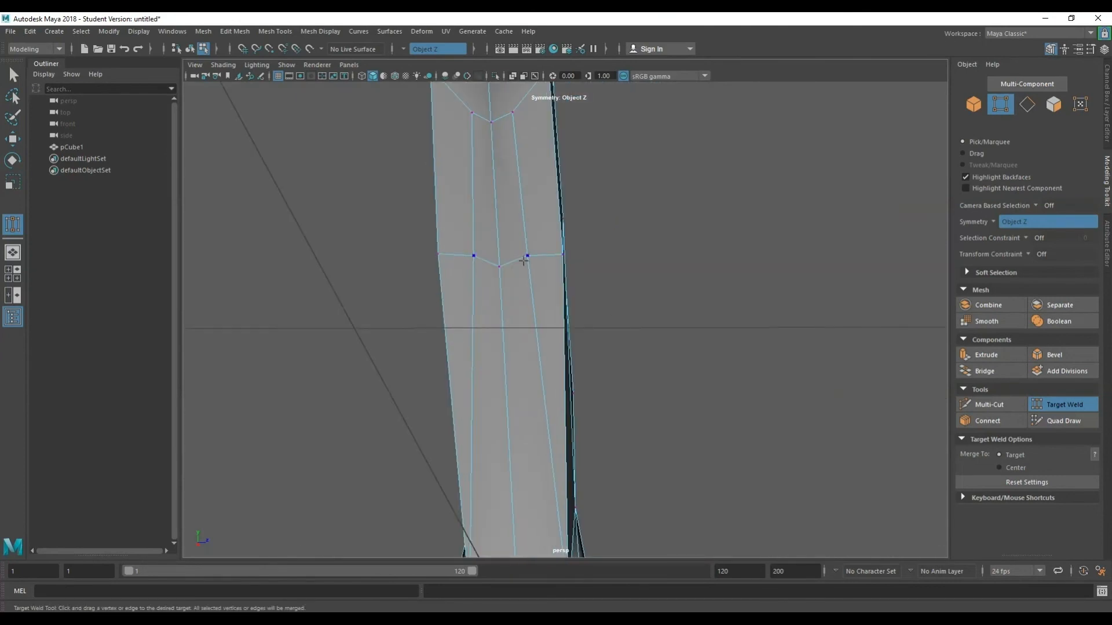
pyautogui.keyDown('alt'); pyautogui.moveTo(530, 192); pyautogui.dragTo(523, 255, button='middle'); pyautogui.keyUp('alt')
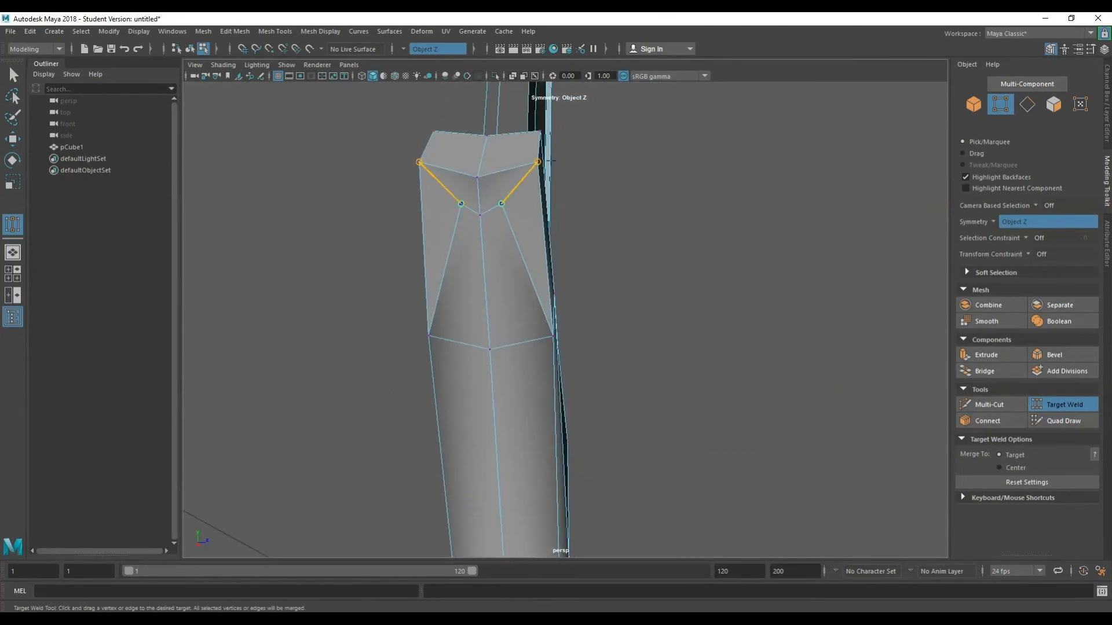
# Examine the cleaned-up guard, then return to object mode and examine the whole sword from different angles
pyautogui.keyDown('alt'); pyautogui.moveTo(475, 343); pyautogui.dragTo(669, 440); pyautogui.keyUp('alt')
pyautogui.keyDown('alt'); pyautogui.moveTo(609, 472); pyautogui.dragTo(472, 374); pyautogui.keyUp('alt')
pyautogui.scroll(10, 465, 366)
pyautogui.scroll(-2, 458, 371)
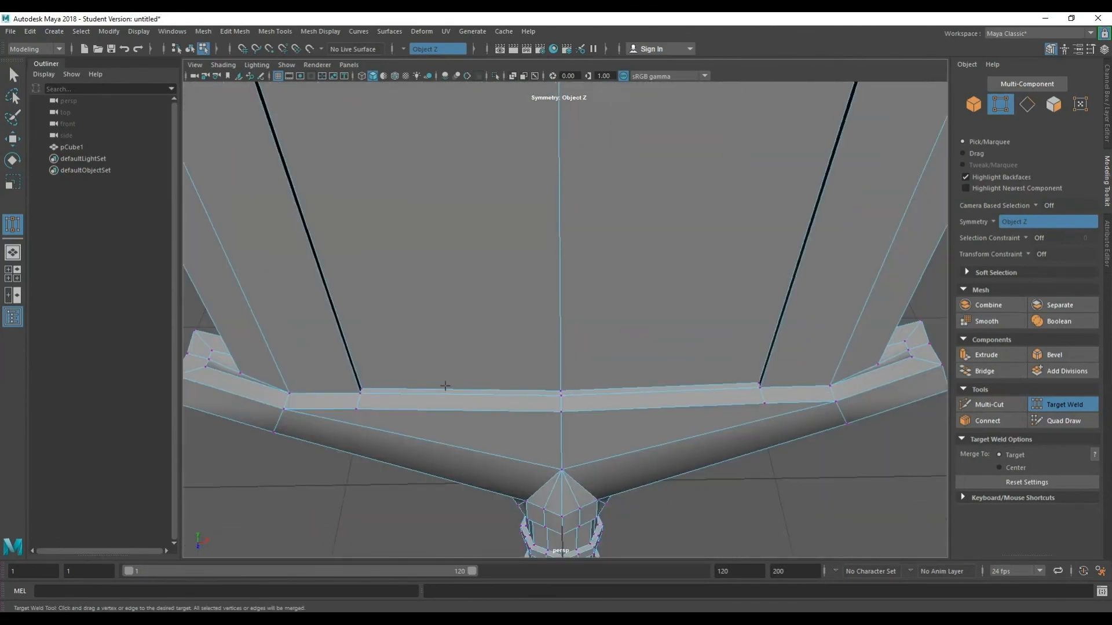
pyautogui.keyDown('alt'); pyautogui.moveTo(464, 354); pyautogui.dragTo(491, 369); pyautogui.keyUp('alt')
pyautogui.scroll(-5, 592, 313)
pyautogui.moveTo(737, 203); pyautogui.dragTo(769, 190, button='right')
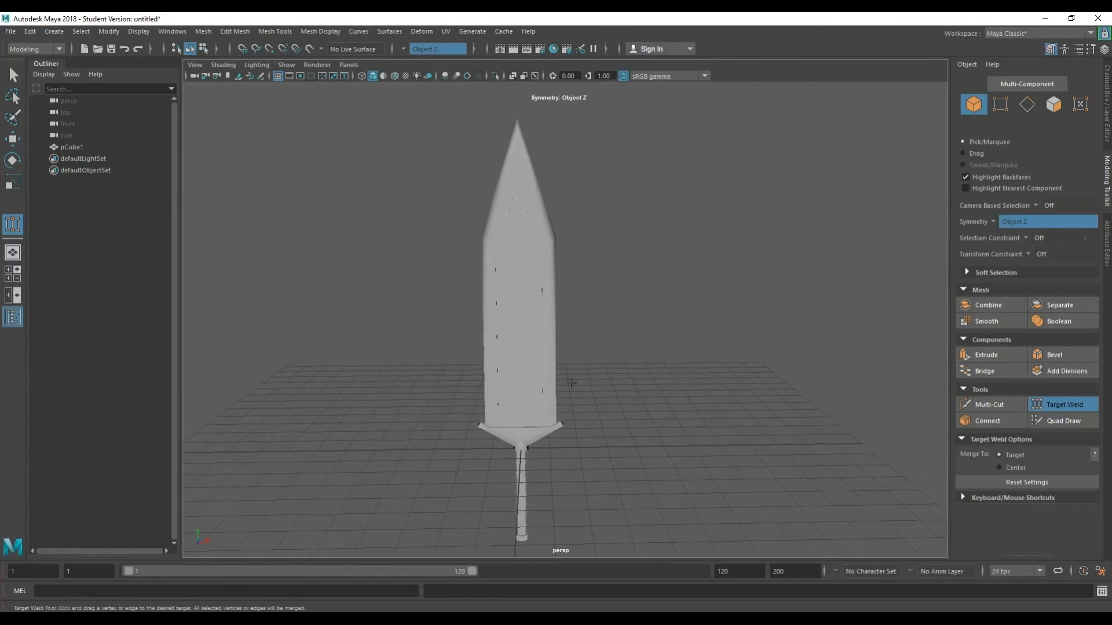
pyautogui.scroll(5, 540, 431)
pyautogui.scroll(-3, 542, 425)
pyautogui.keyDown('alt'); pyautogui.moveTo(543, 414); pyautogui.dragTo(543, 300, button='middle'); pyautogui.keyUp('alt')
pyautogui.scroll(-2, 550, 298)
pyautogui.keyDown('alt'); pyautogui.moveTo(567, 296); pyautogui.dragTo(554, 389); pyautogui.keyUp('alt')
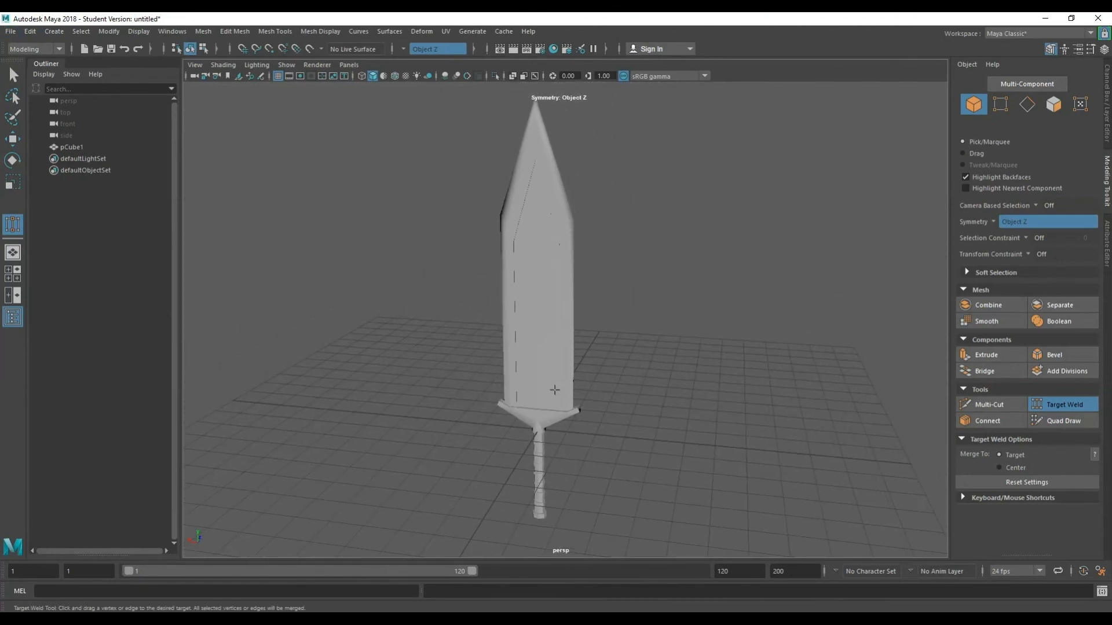